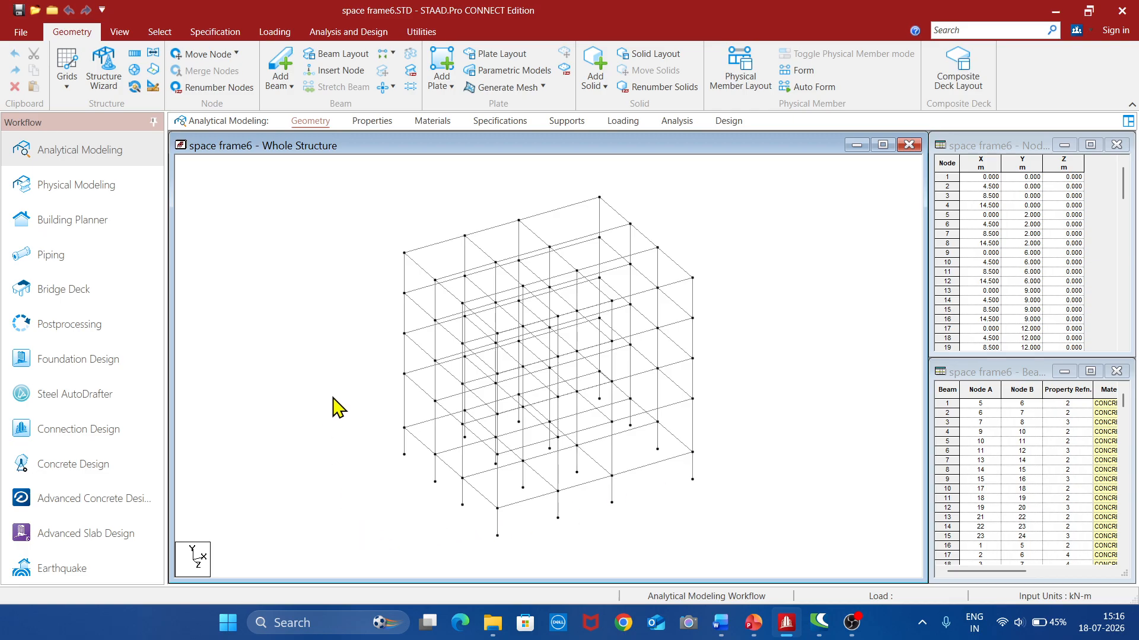
Add primary load case 1 with the Dead loading type and the title "dead load"
left_click(623, 122)
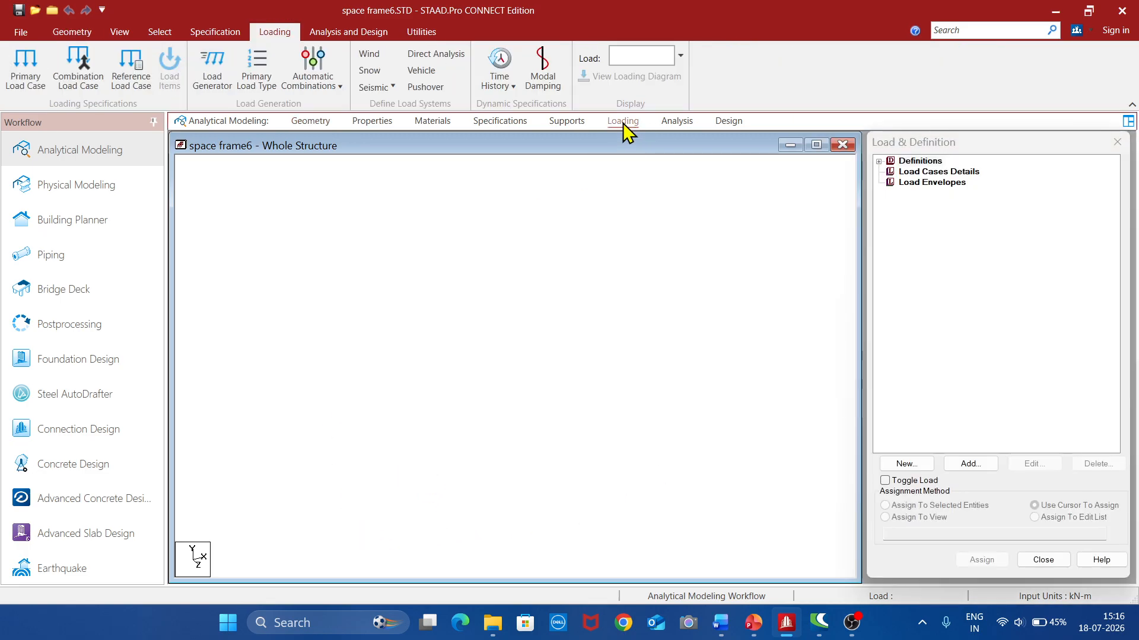
left_click(940, 173)
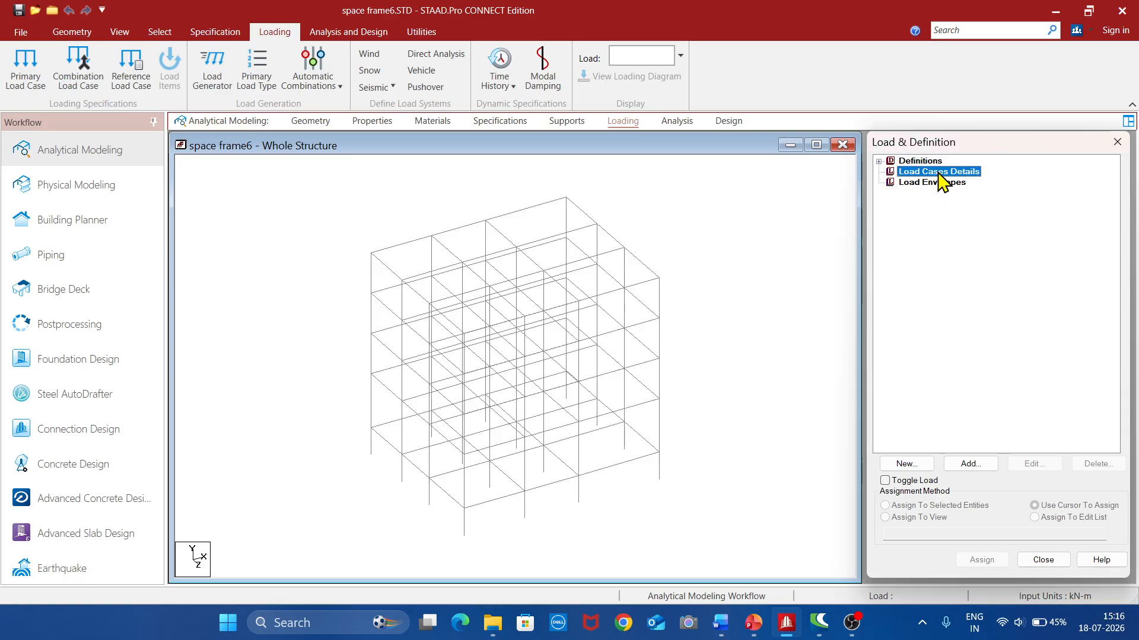
left_click(969, 464)
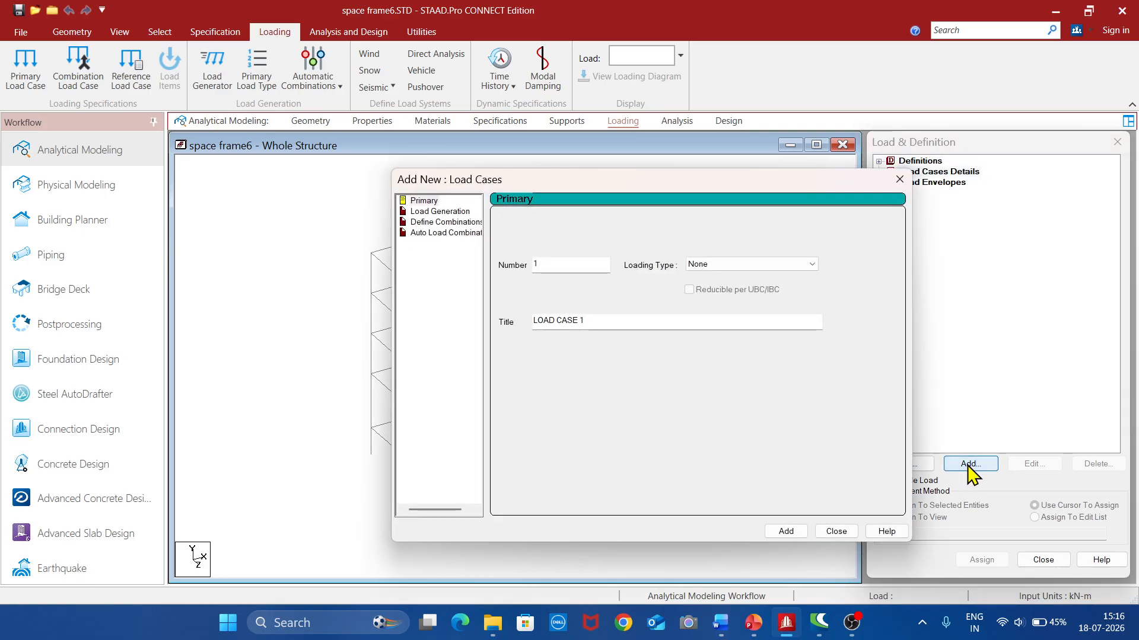
left_click(753, 267)
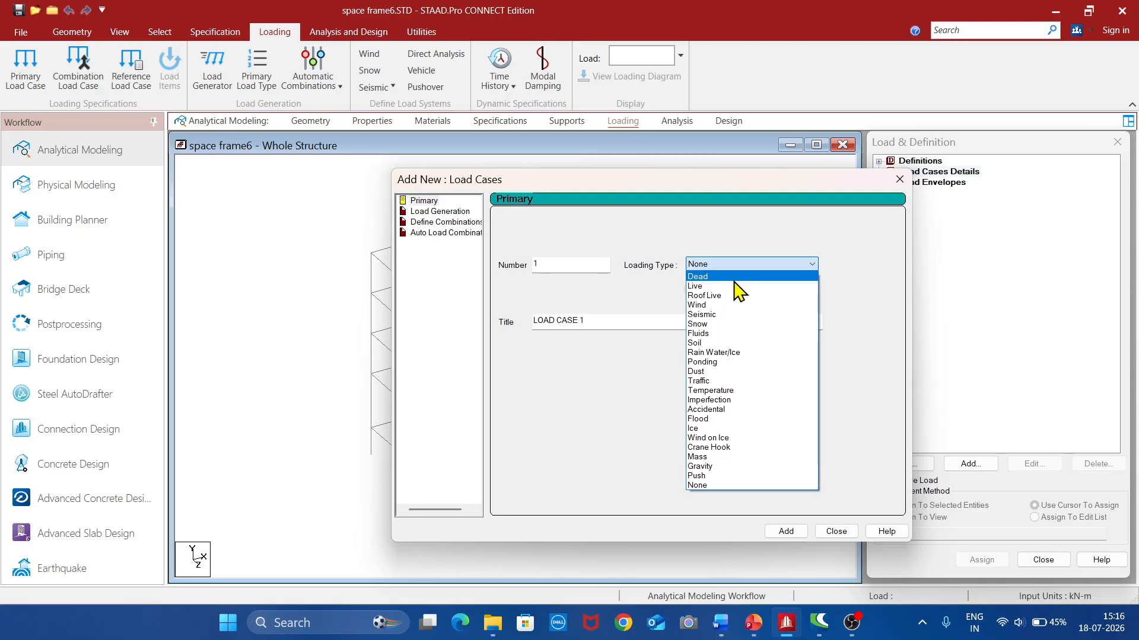
left_click(721, 276)
left_click(648, 320)
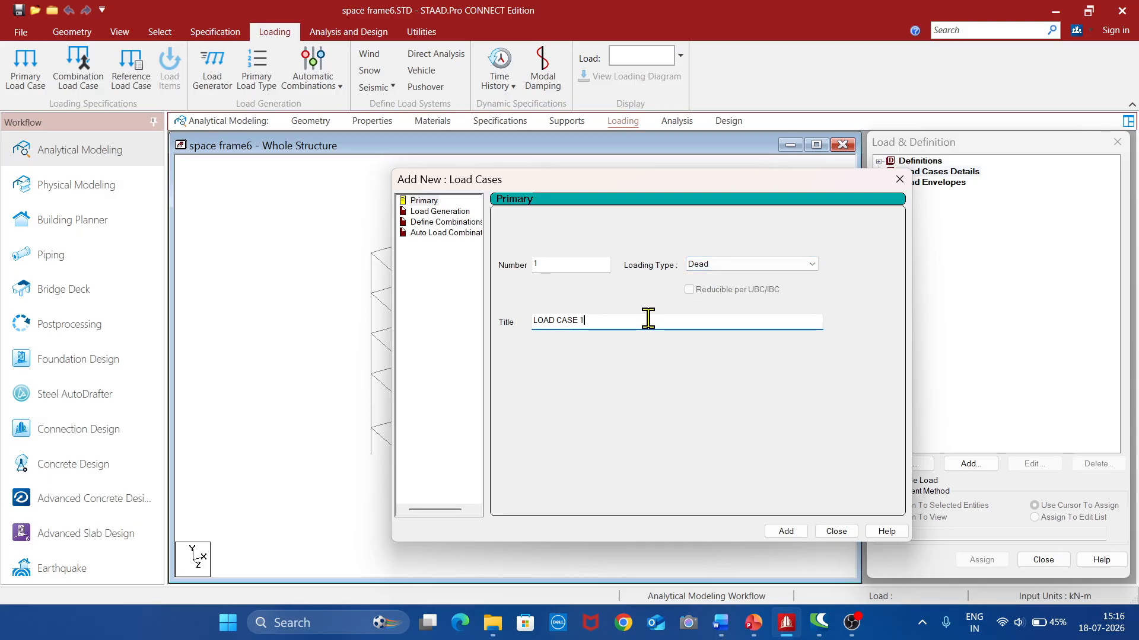
key("BackSpace")
type("dead ")
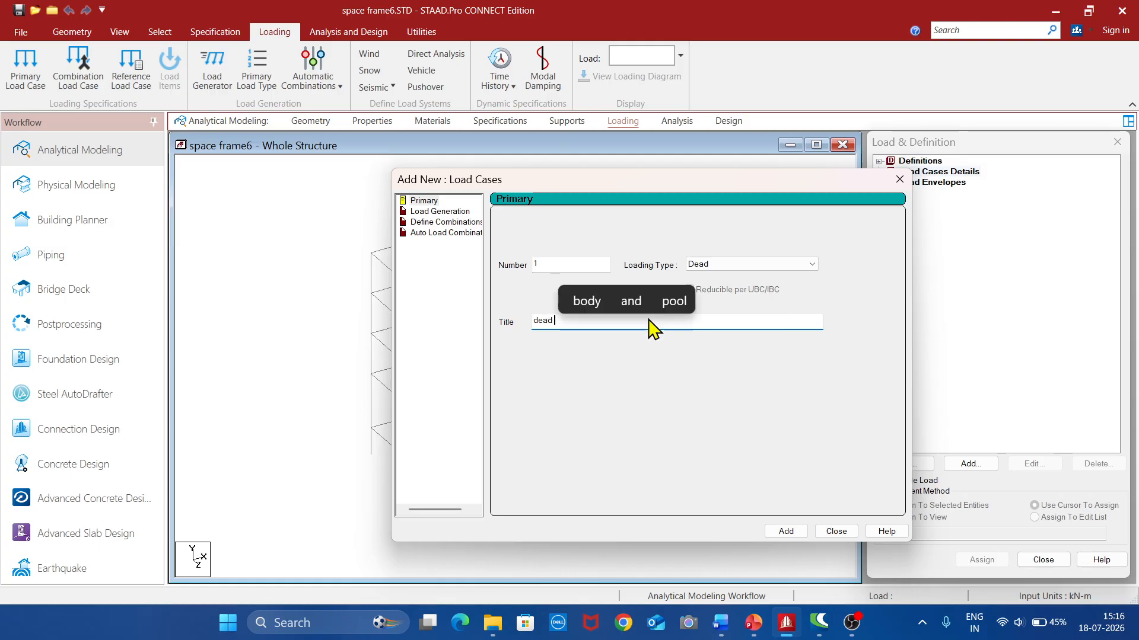
type("load")
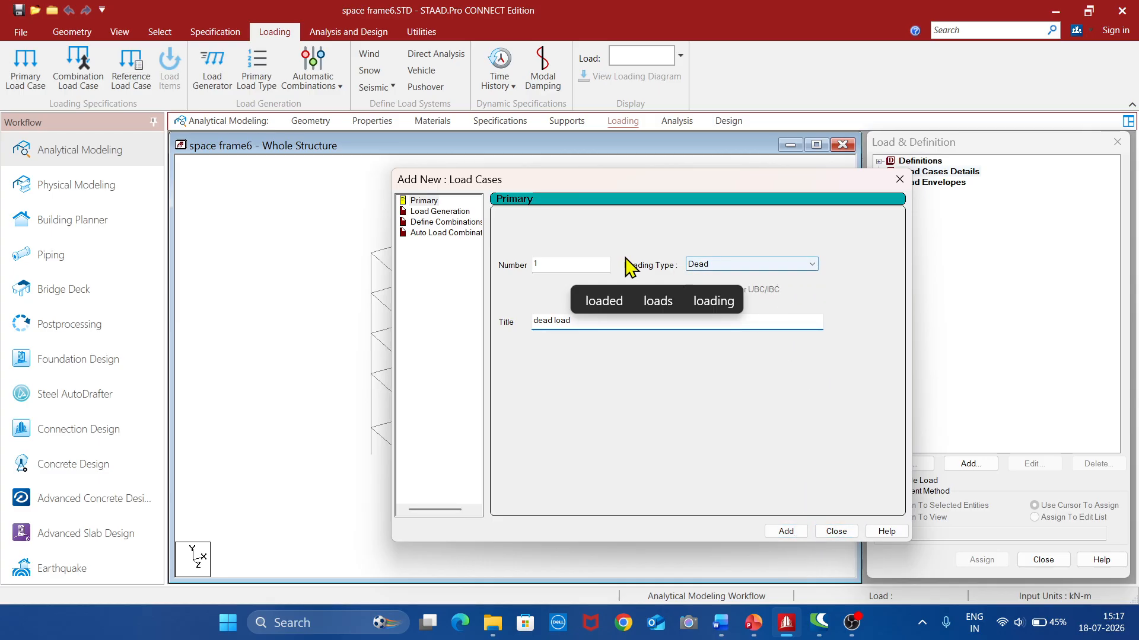
left_click(785, 532)
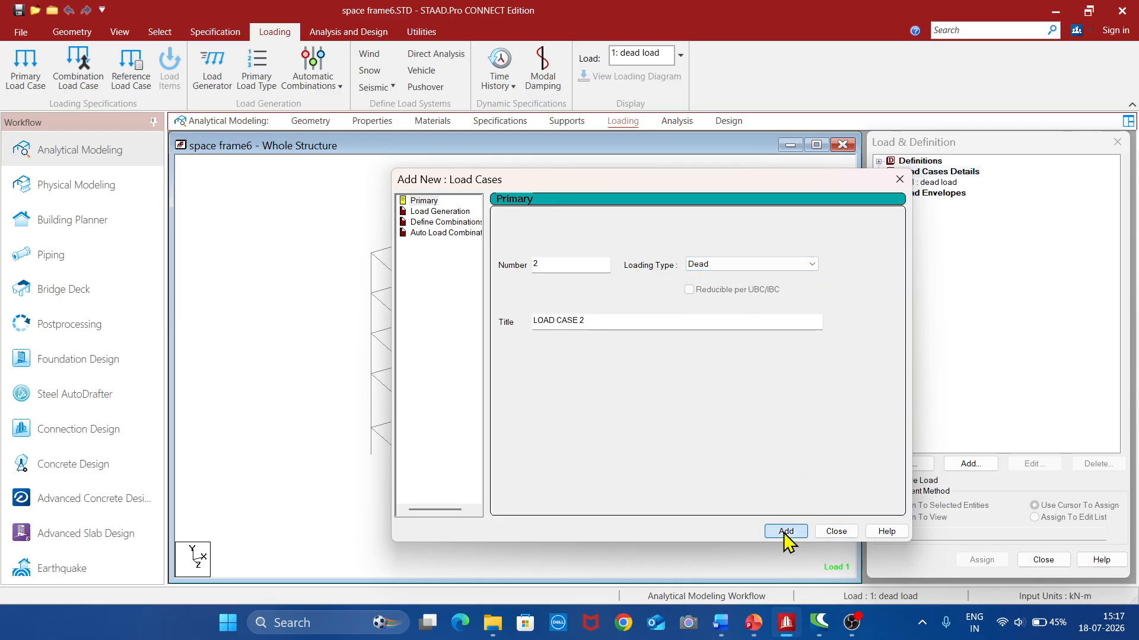
Add primary load case 2 with the Live loading type and the title "live load", and finish creating load cases
left_click(811, 264)
left_click(741, 277)
left_click(656, 315)
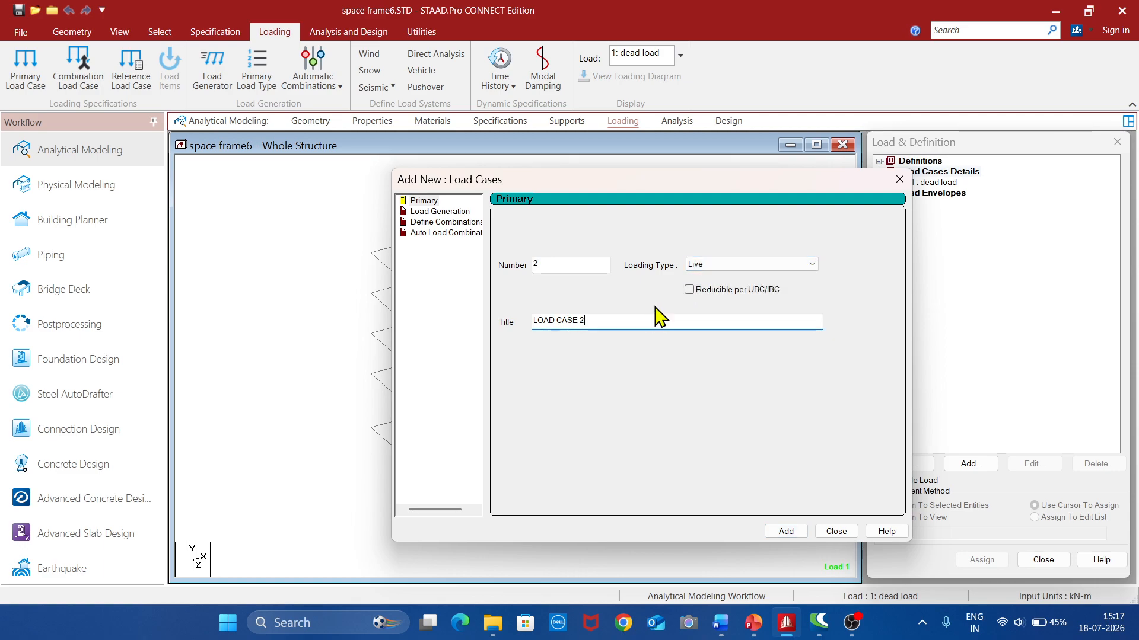
key("BackSpace")
key("BackSpace")
key("BackSpace")
key("BackSpace")
key("BackSpace")
key("BackSpace")
key("BackSpace")
key("BackSpace")
key("BackSpace")
key("BackSpace")
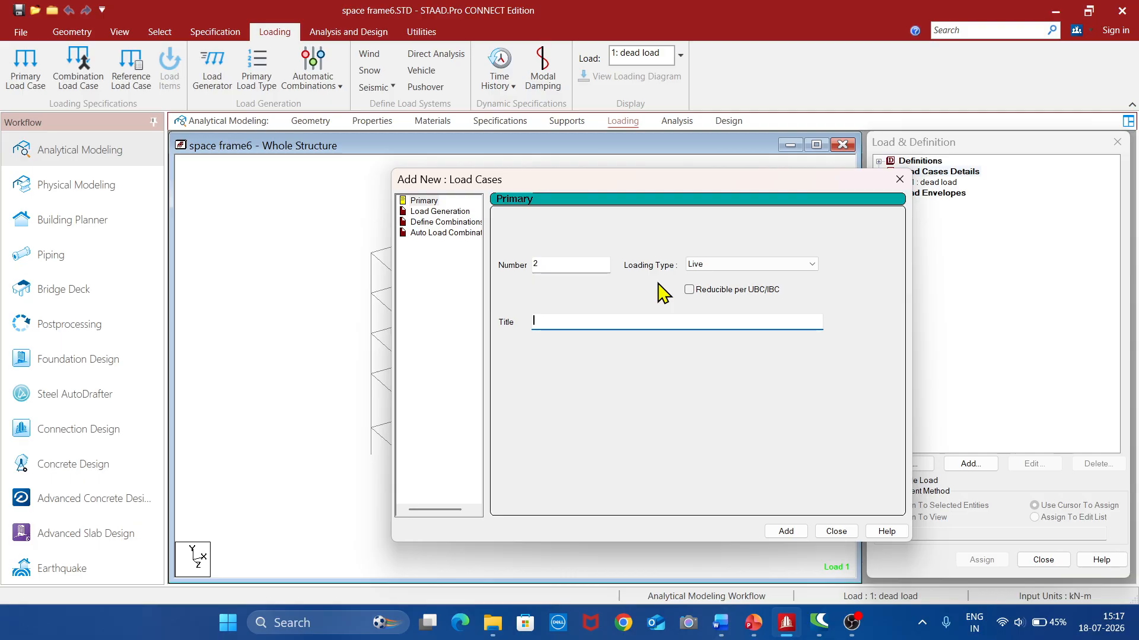
type("live ")
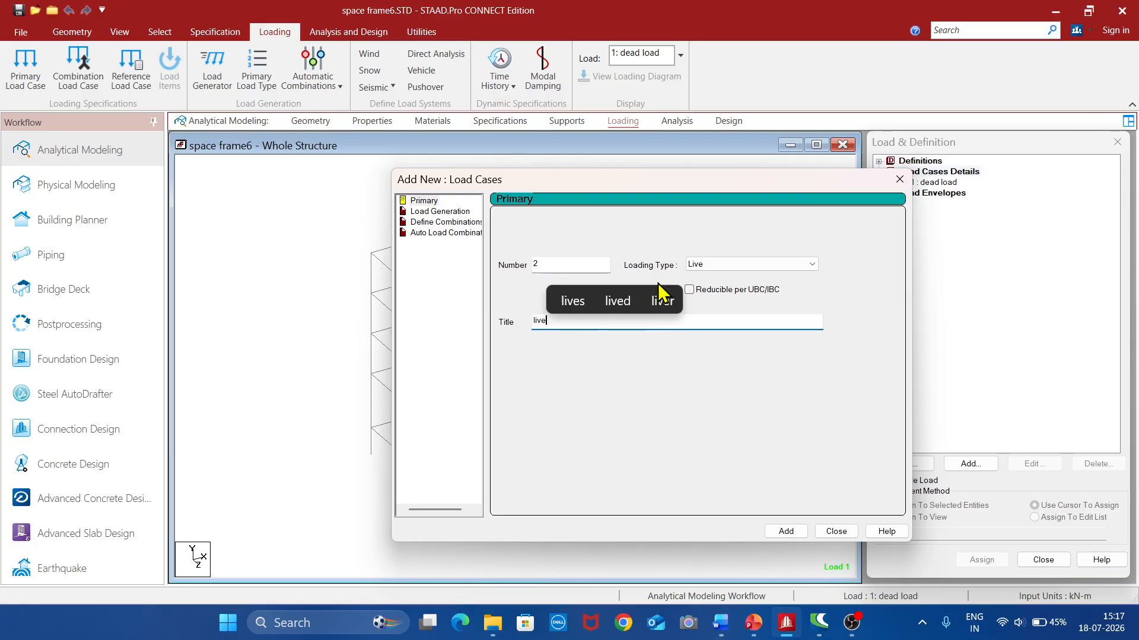
type("load")
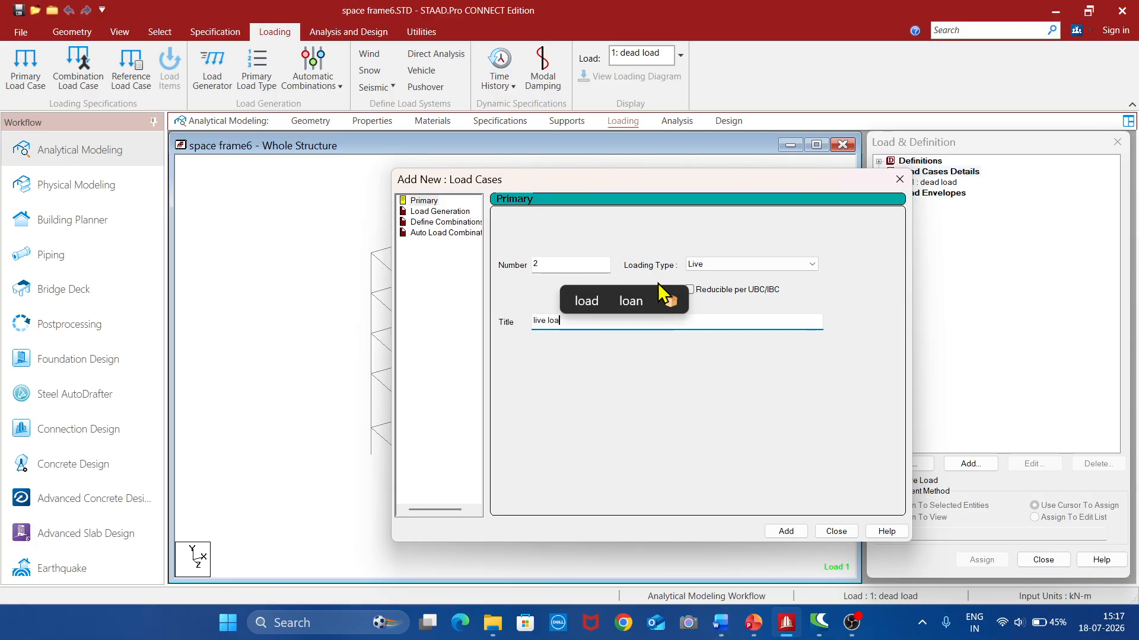
left_click(782, 531)
left_click(835, 532)
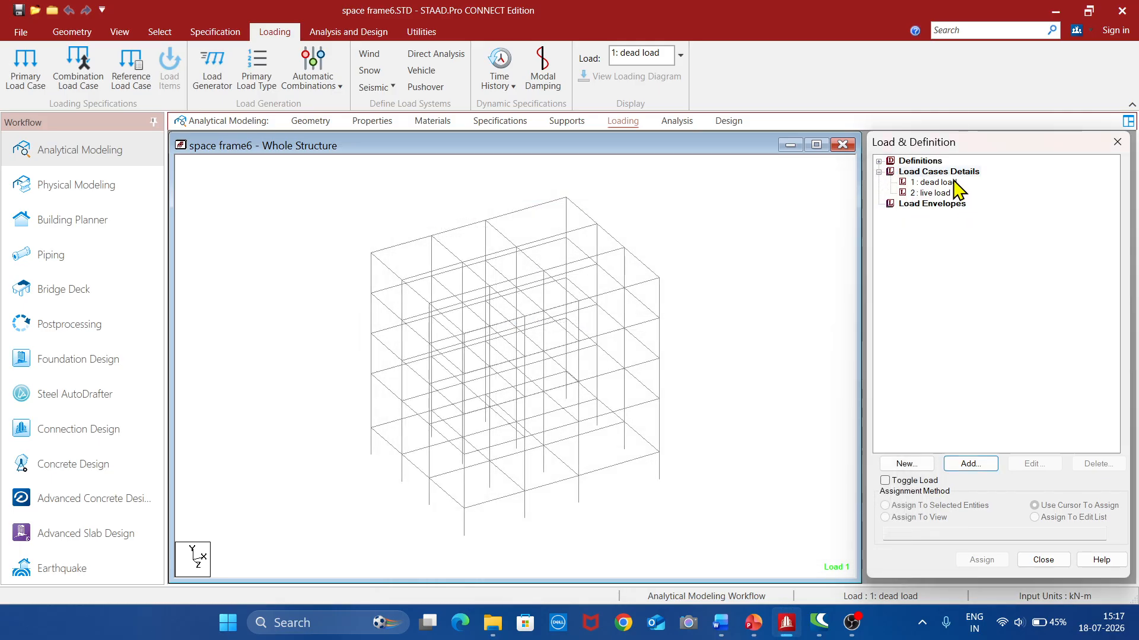
Add a selfweight load in the Y direction with factor -1 to the dead load case
left_click(952, 182)
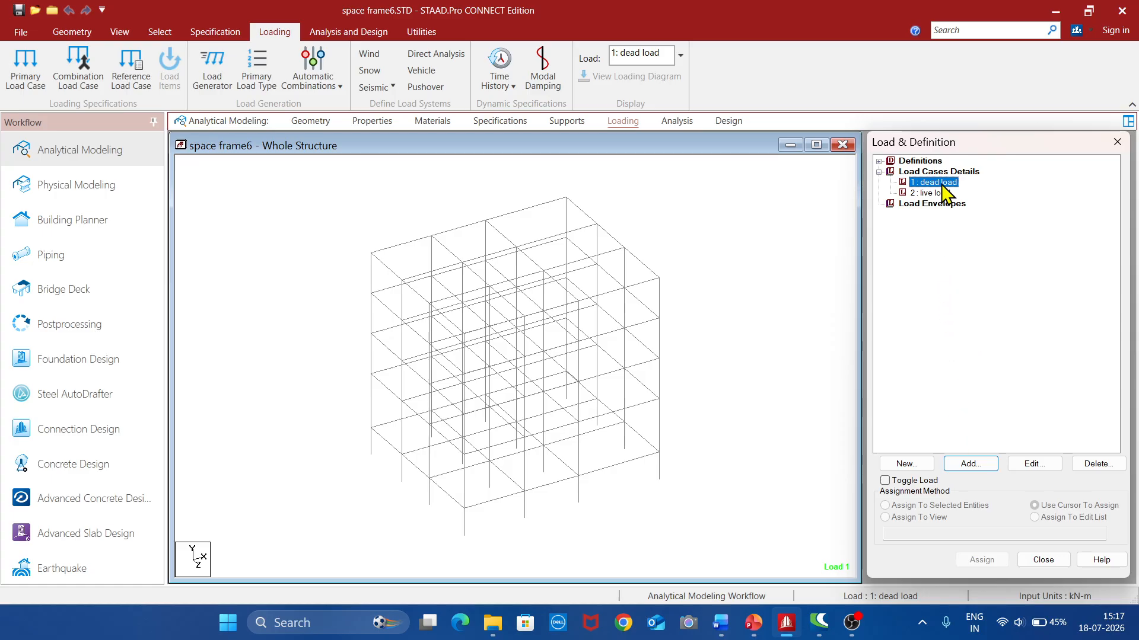
left_click(970, 465)
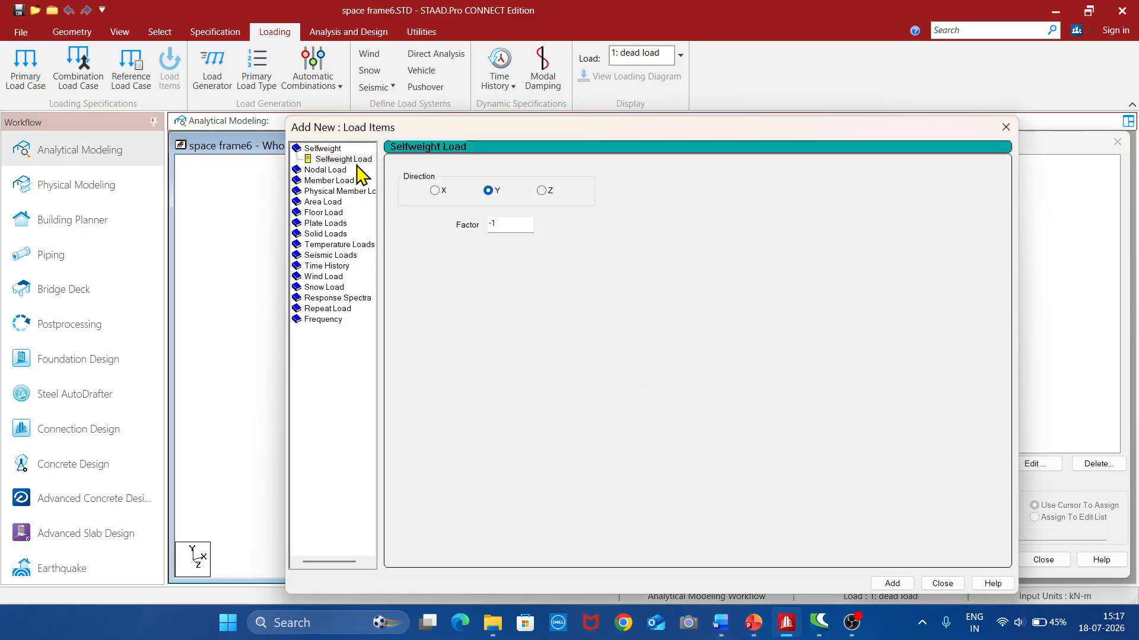
left_click(351, 160)
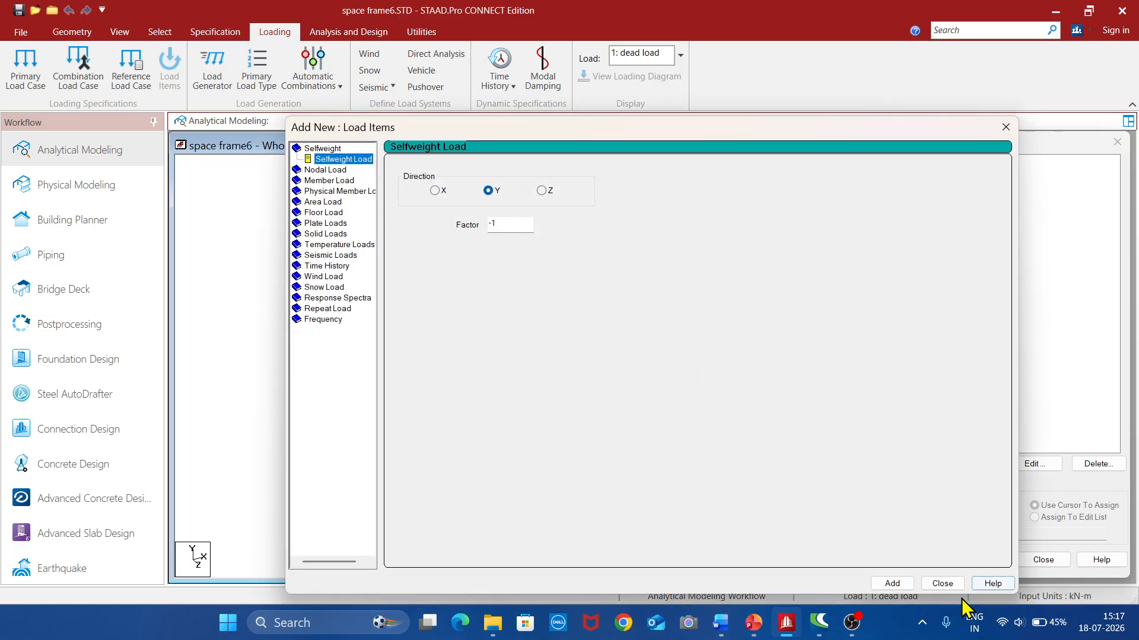
left_click(883, 582)
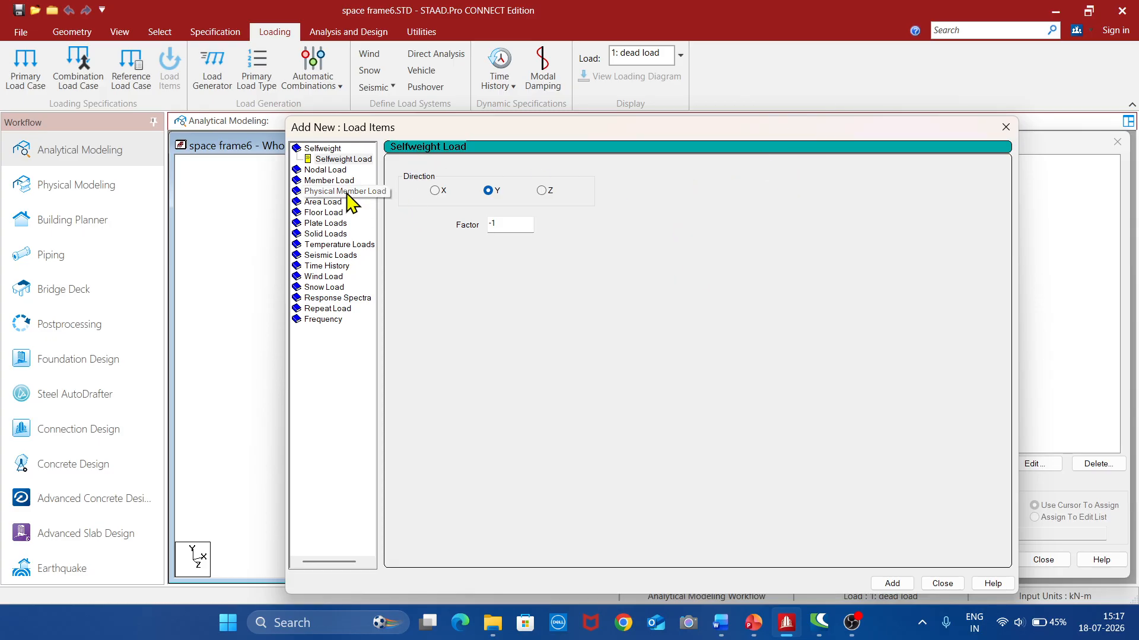
Add a Global Y floor load of -3.75 kN/m2 over the Y range 6 to 15 m to the dead load case
left_click(328, 213)
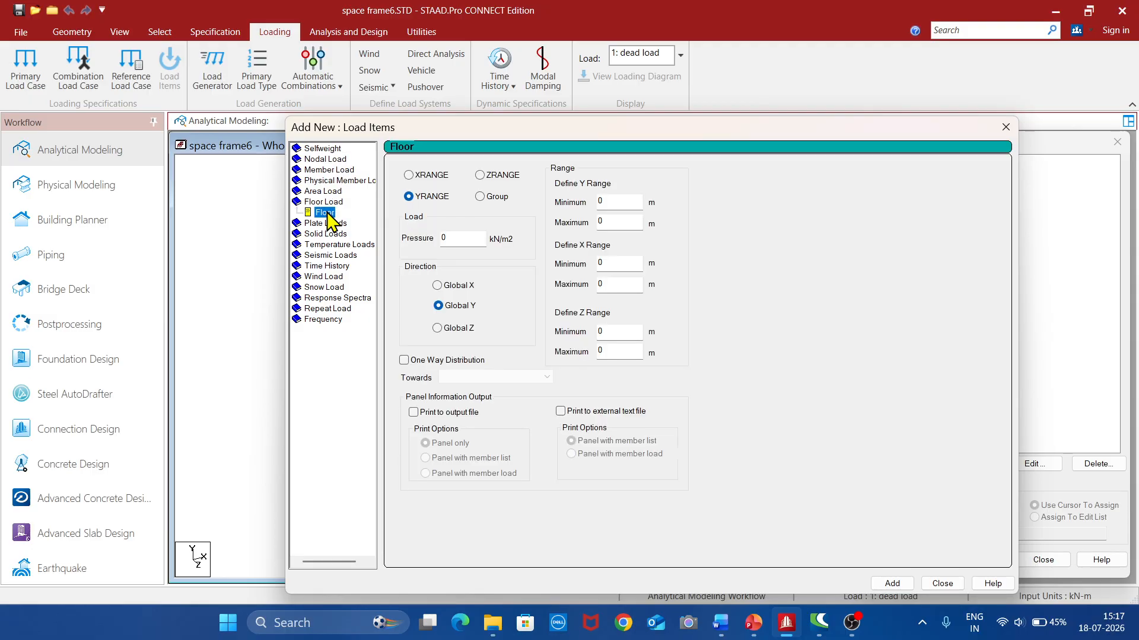
left_click(469, 236)
left_click(609, 202)
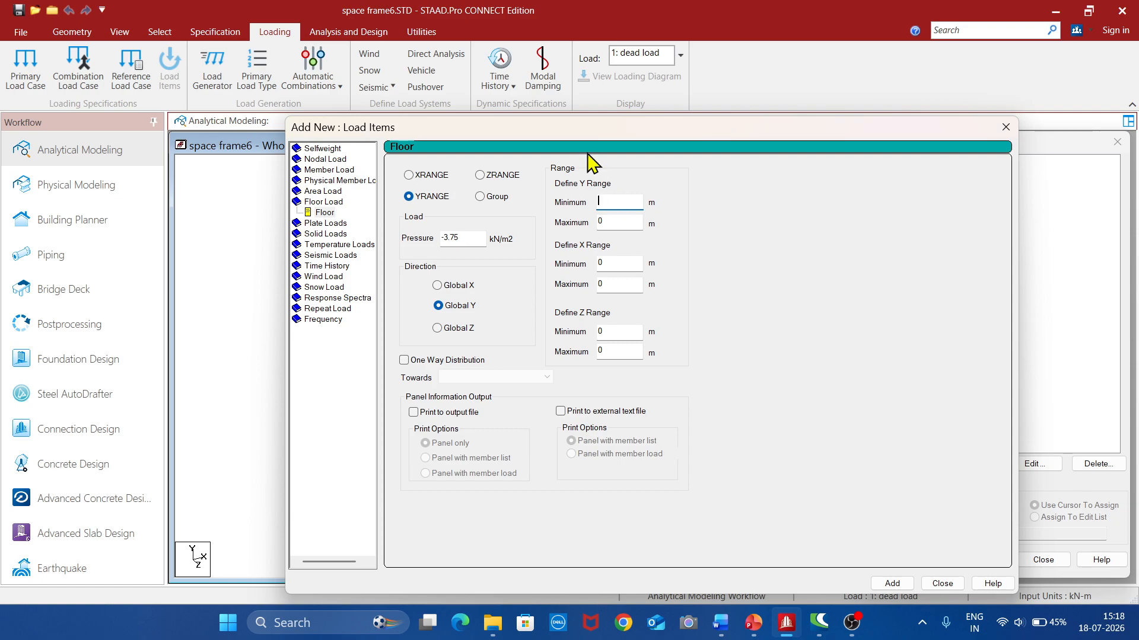
type("6")
left_click(621, 220)
type("15")
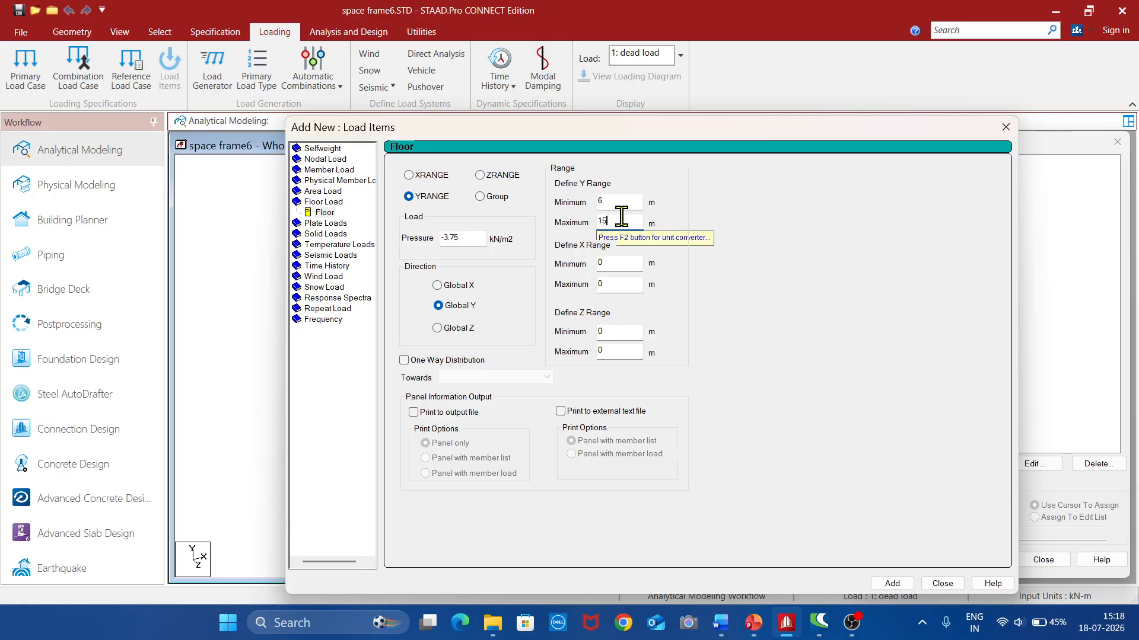
left_click(906, 582)
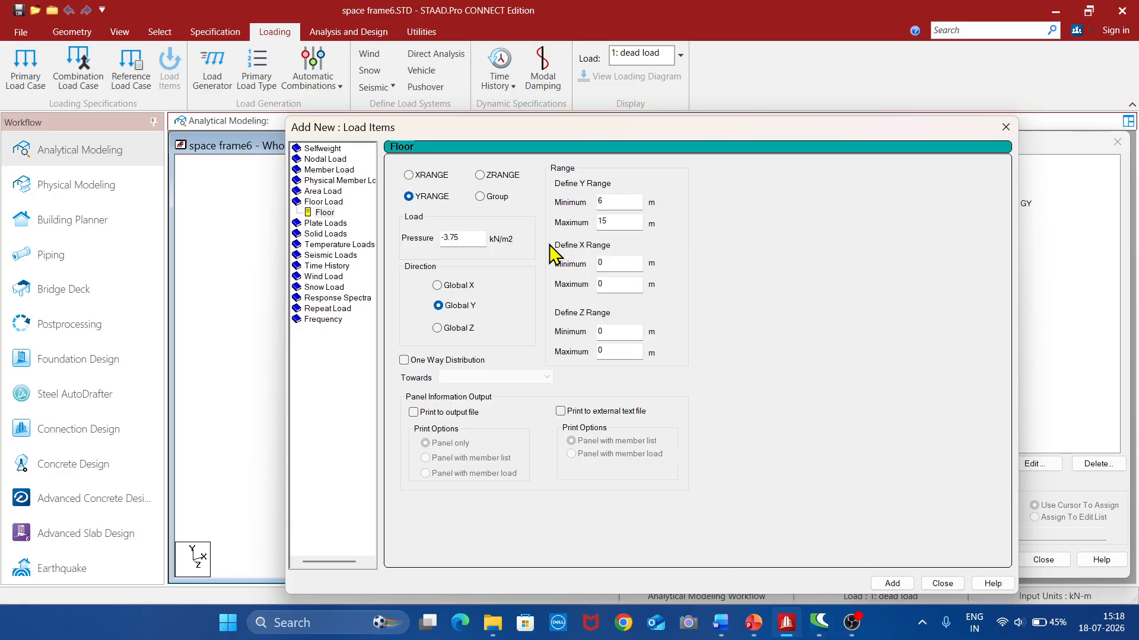
Add a second dead floor load of -3.25 kN/m2 over the Y range 6 to 12 m
left_click(461, 236)
left_click(618, 223)
type("2")
left_click(892, 584)
Add a dead floor load of -2.25 kN/m2 at roof level with Y range minimum and maximum of 15 m
left_click(461, 238)
type("2.25")
left_click(620, 200)
left_click(622, 220)
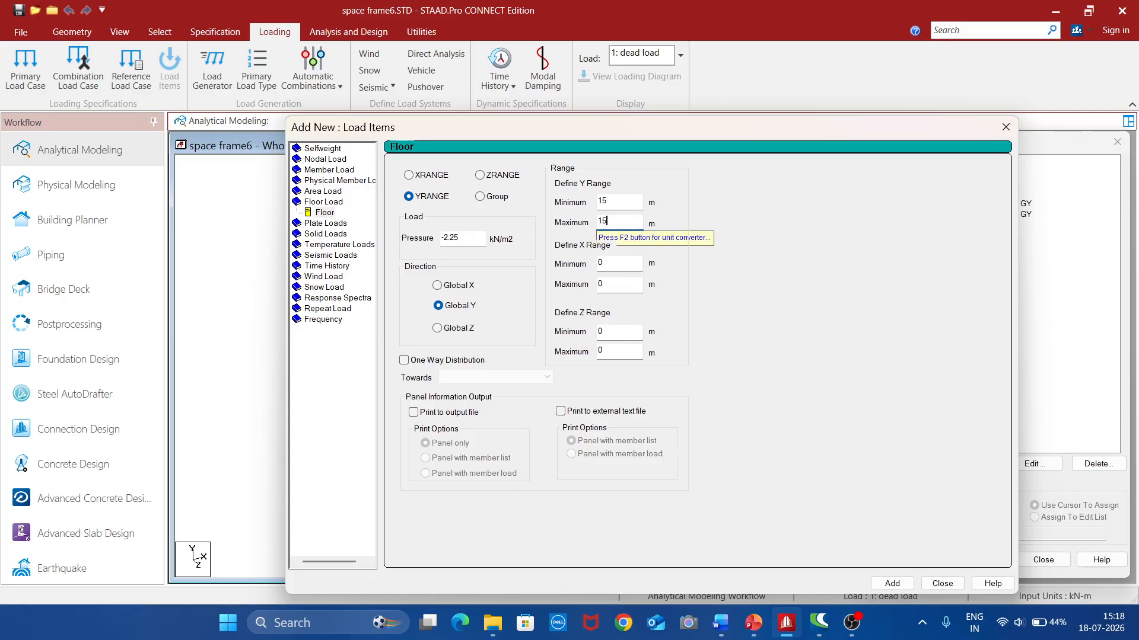
type("5")
left_click(893, 582)
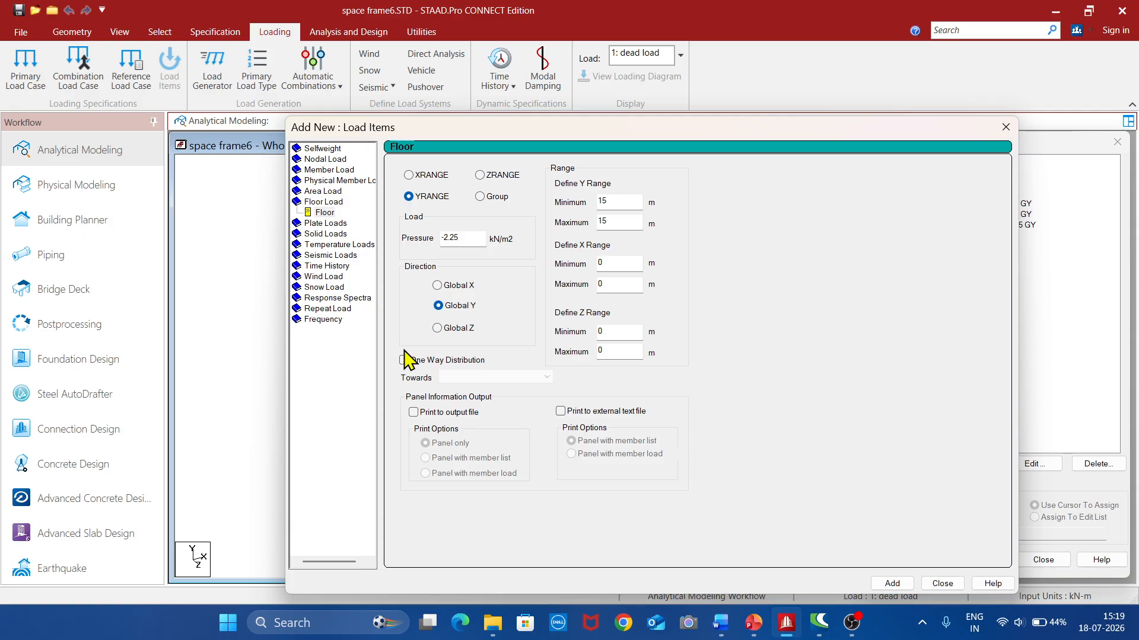
Add a uniform member force of -20 kN/m in the GY direction to the dead load case
left_click(334, 171)
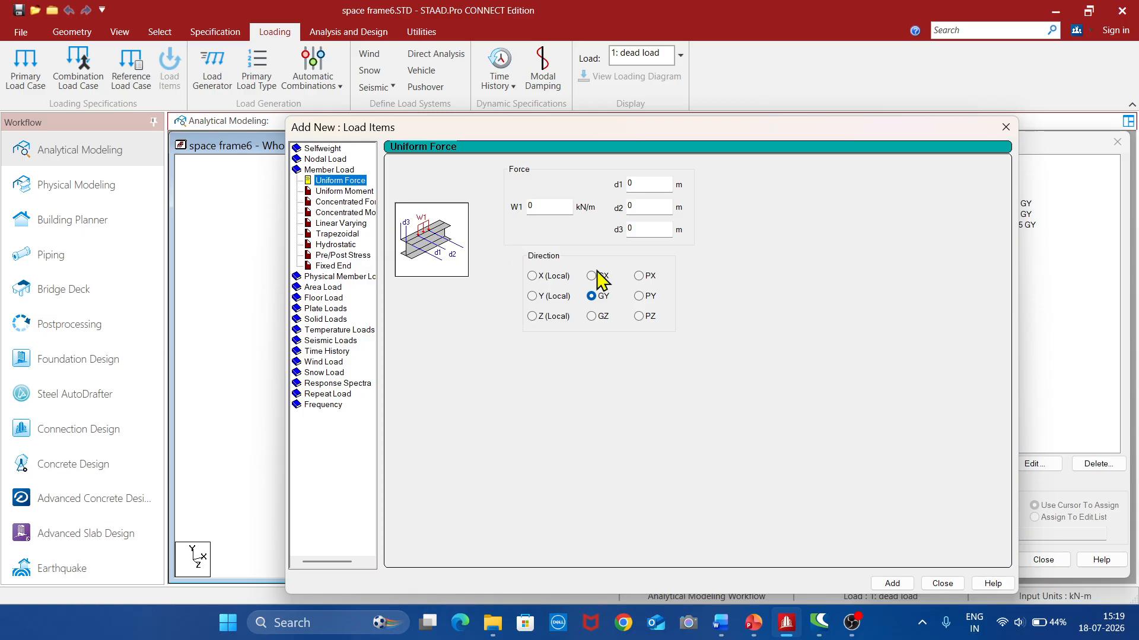
left_click(542, 206)
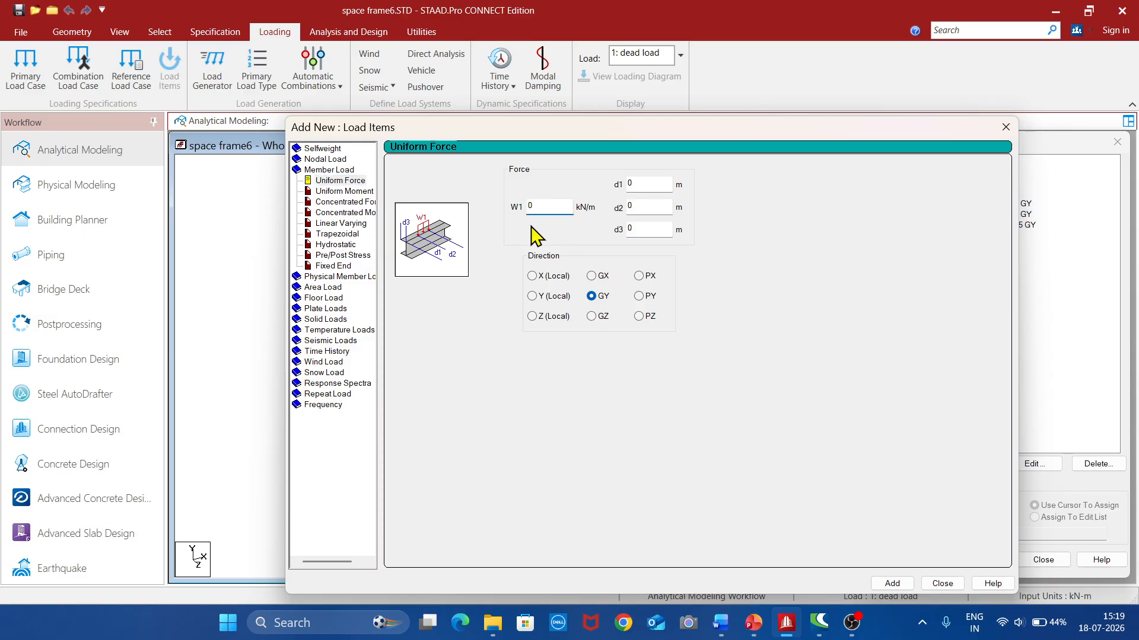
type("-2")
left_click(893, 584)
Add further GY uniform member forces of -15 kN/m and -5 kN/m, and finish the dead load items
left_click(561, 207)
type("15")
left_click(893, 583)
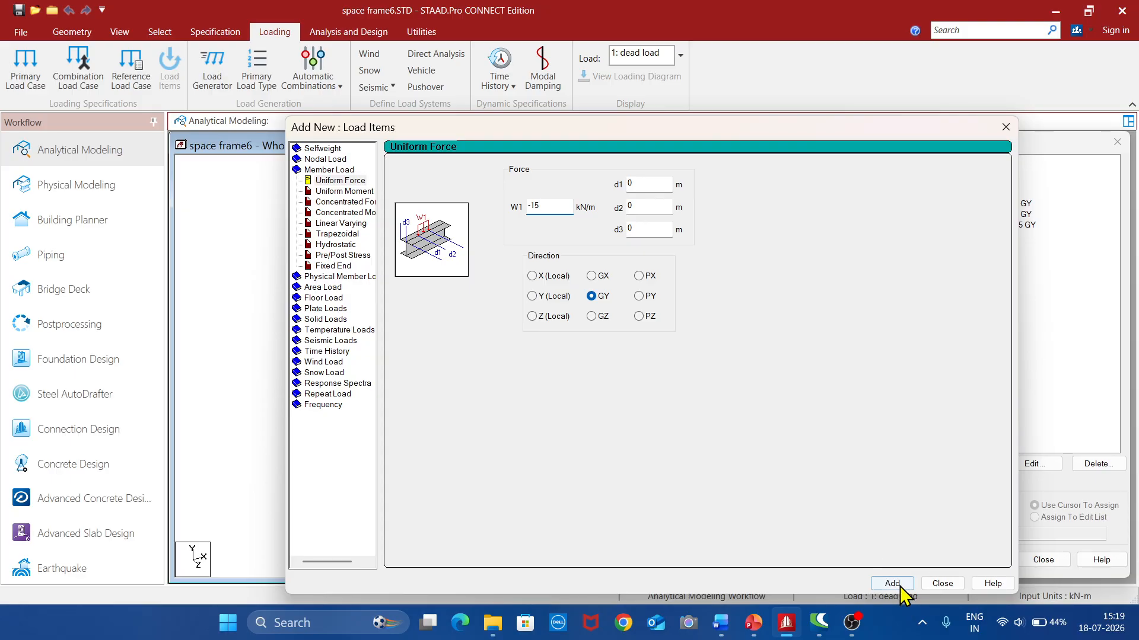
left_click(551, 205)
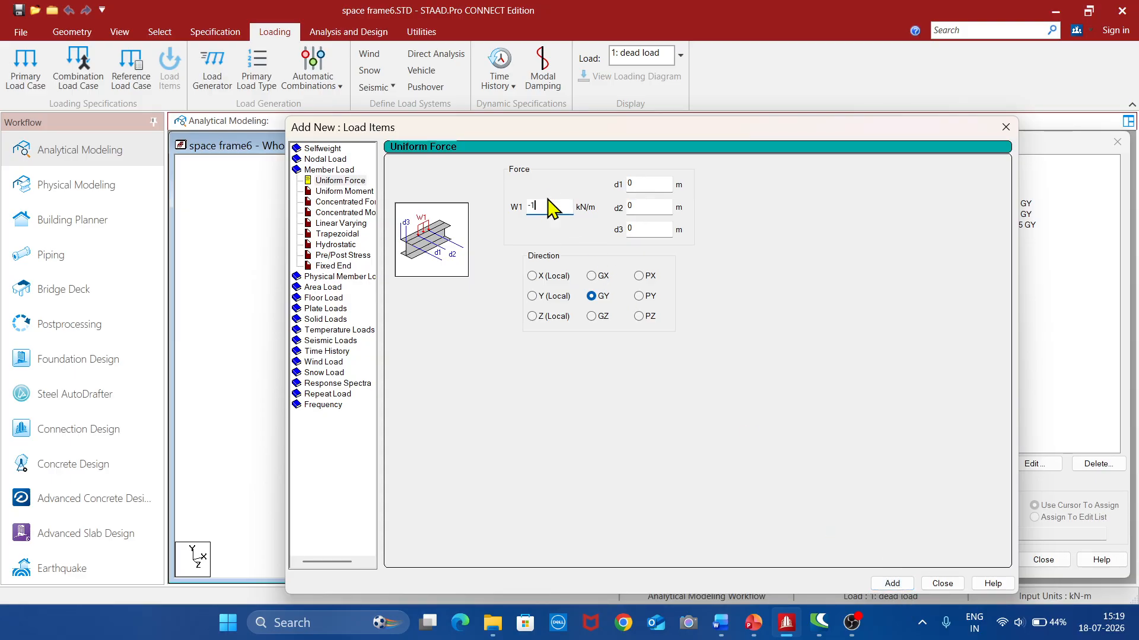
type("5")
left_click(892, 578)
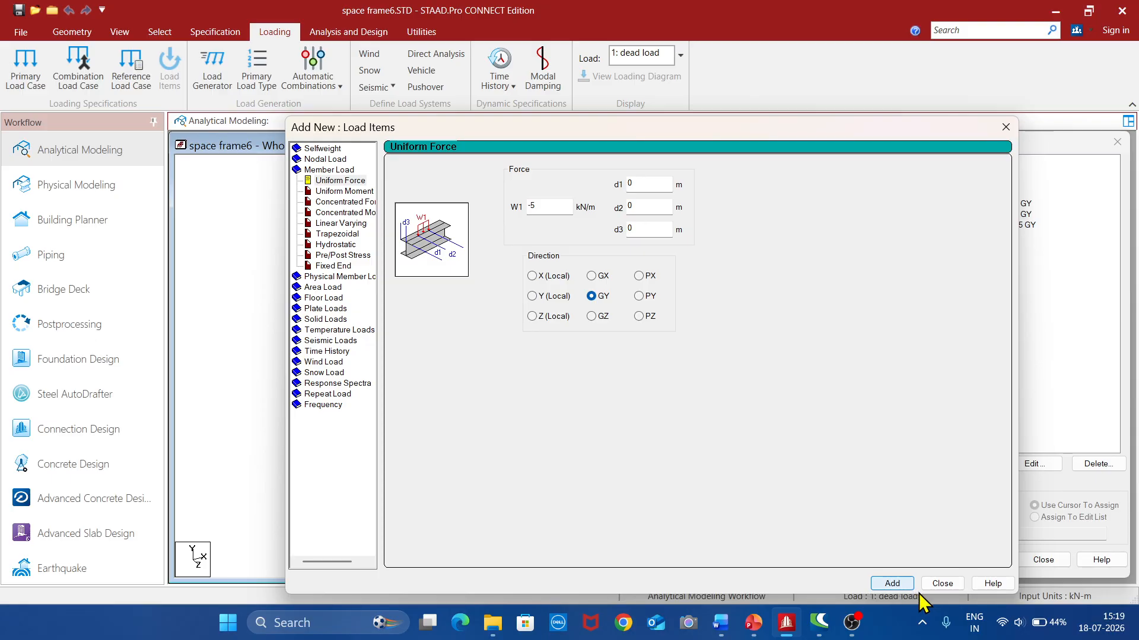
left_click(942, 583)
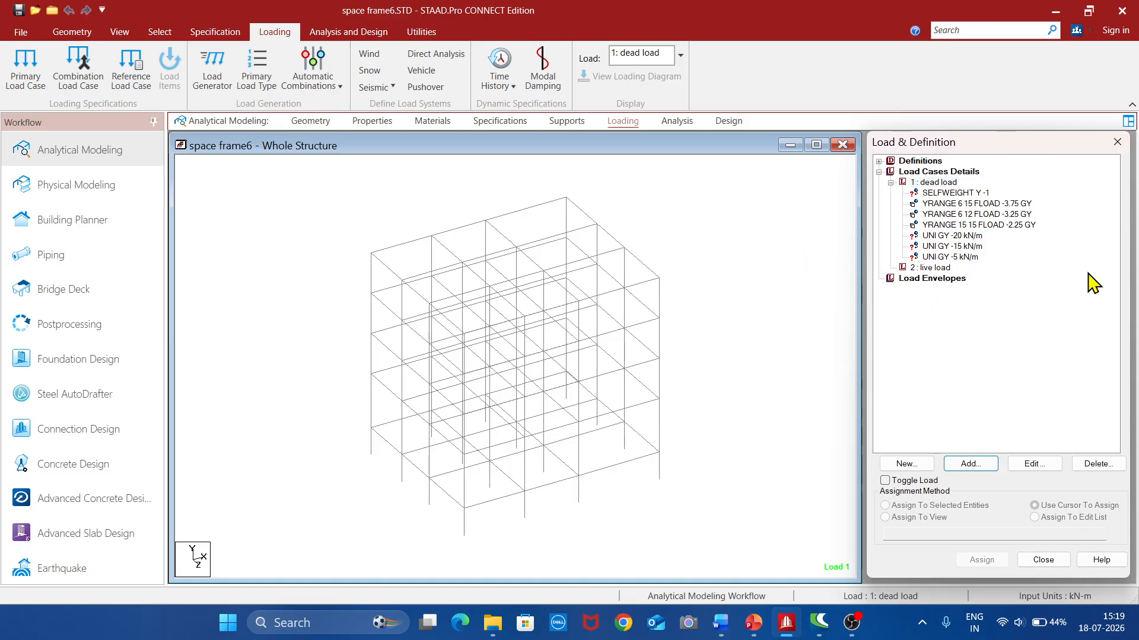
Add a Global Y floor load of -1.5 kN/m2 to the live load case with Y range minimum and maximum of 15 m
left_click(939, 268)
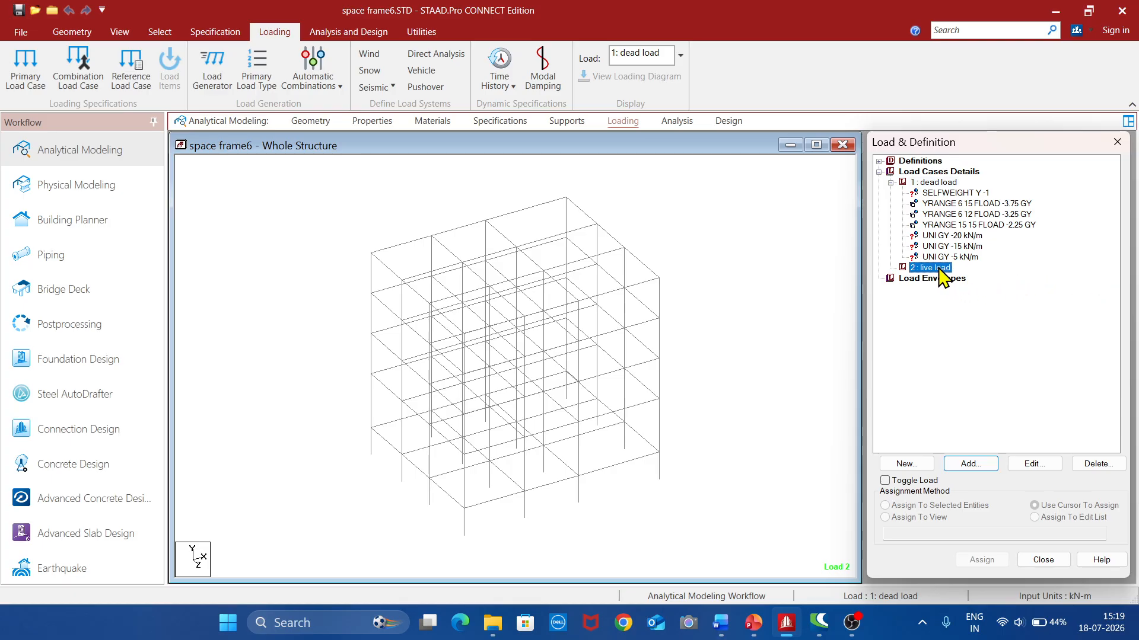
left_click(971, 464)
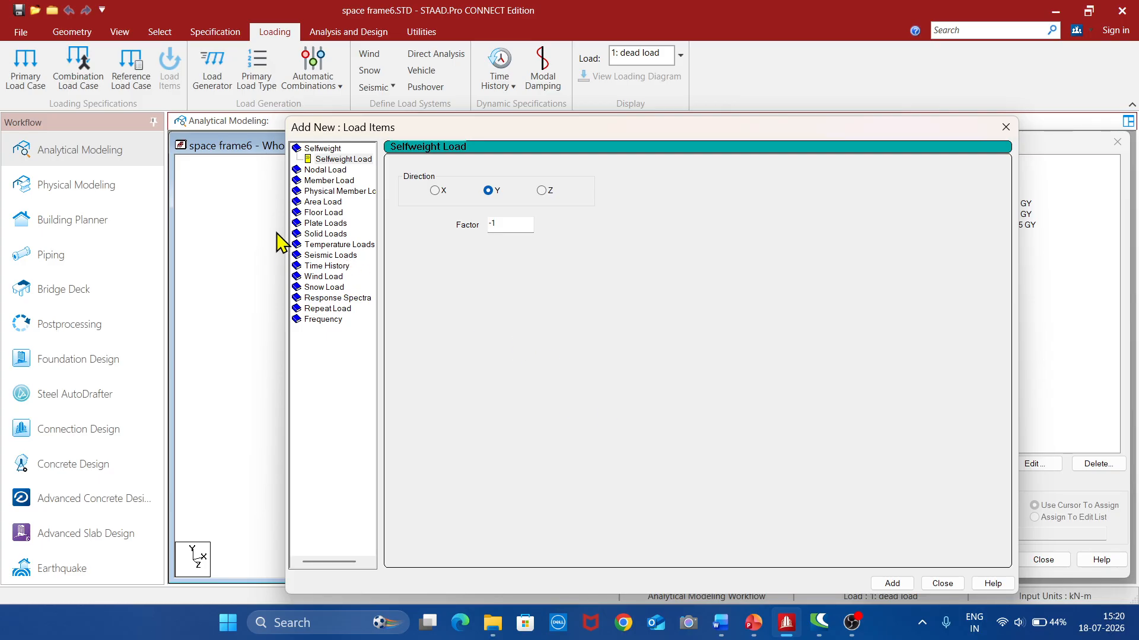
left_click(315, 214)
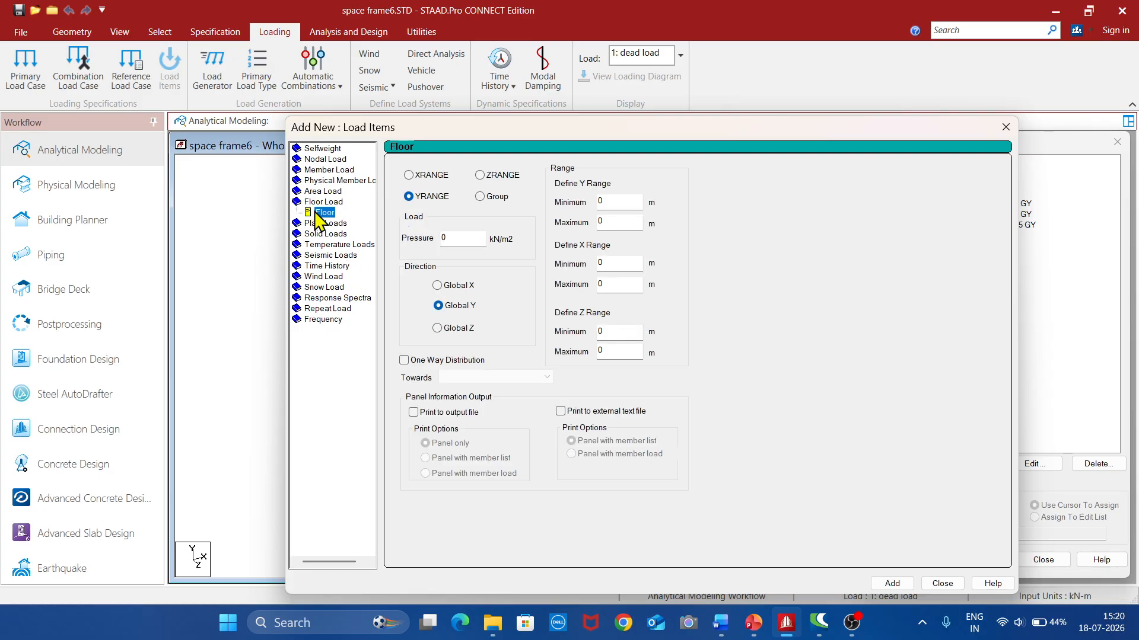
left_click(460, 235)
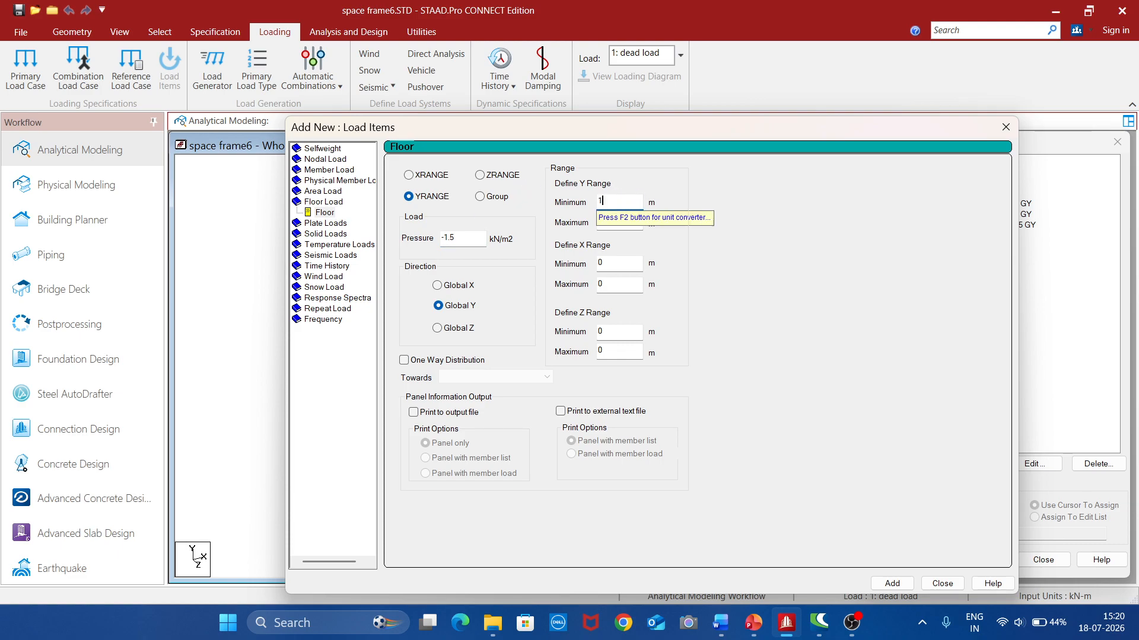
left_click(611, 223)
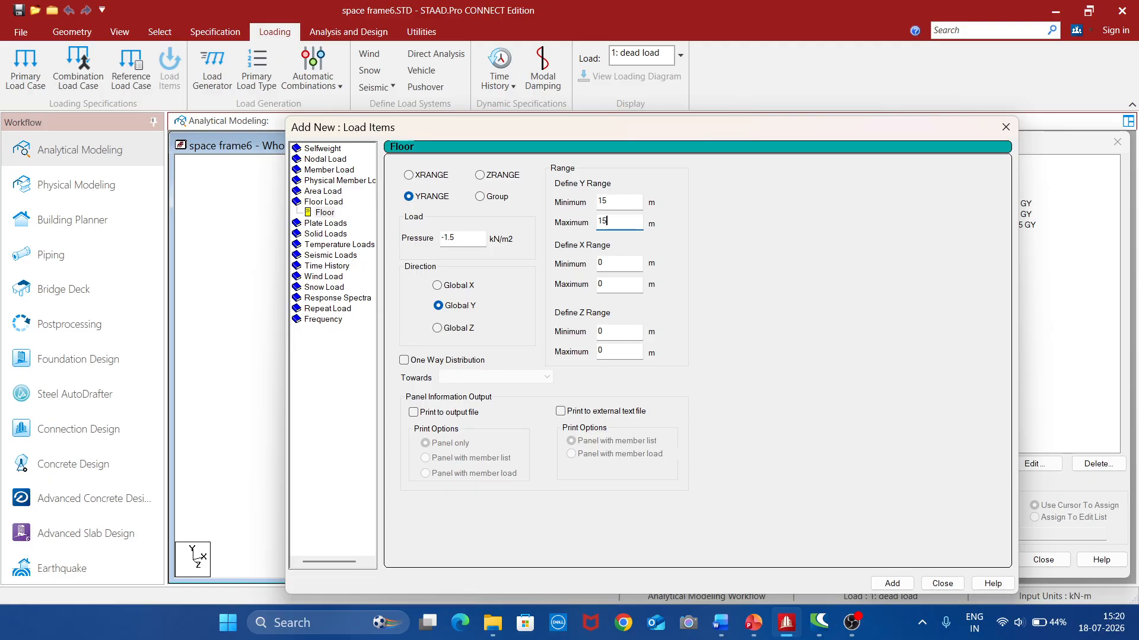
left_click(892, 583)
Add a Global Y floor load of -3 kN/m2 to the live load case with a Y range from 6 to 12 m, and finish the load items
left_click(625, 200)
type("6")
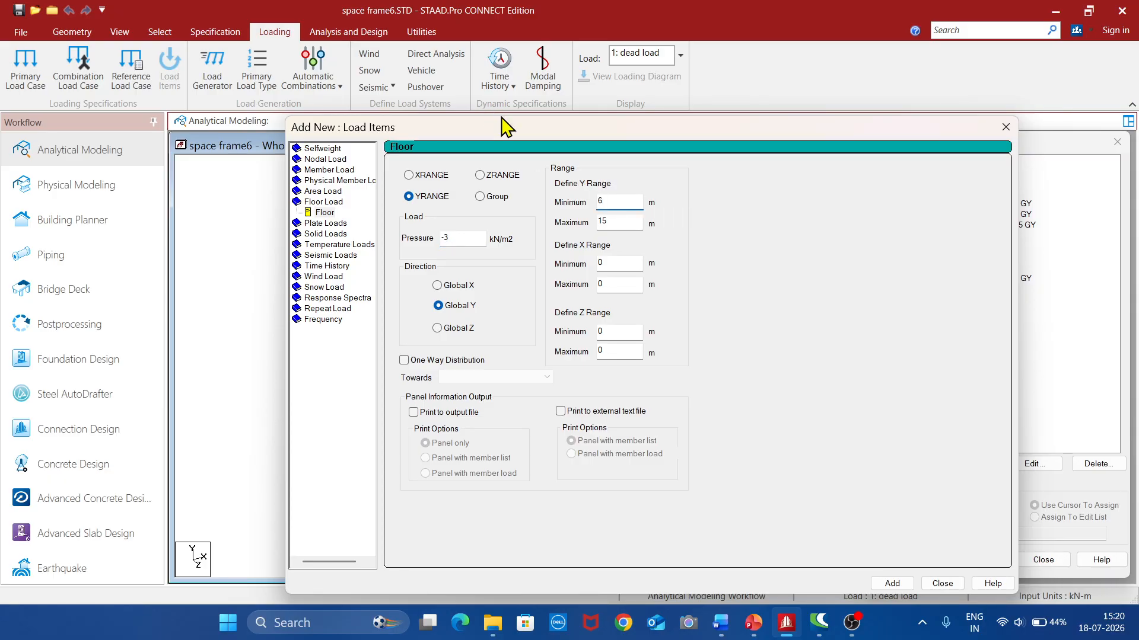
left_click(610, 223)
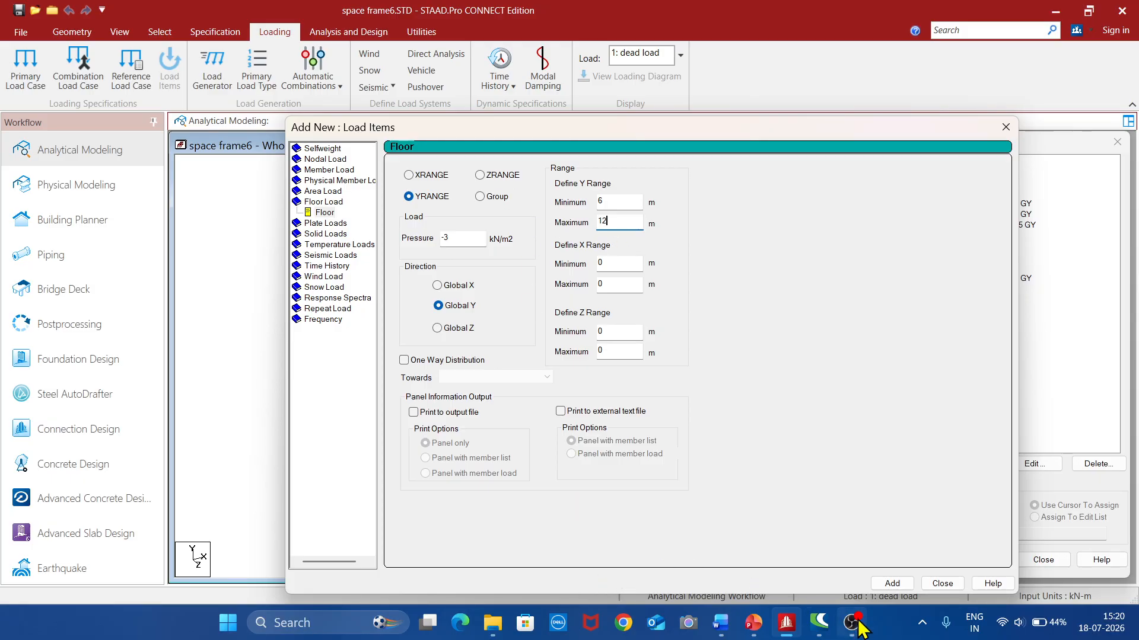
left_click(941, 584)
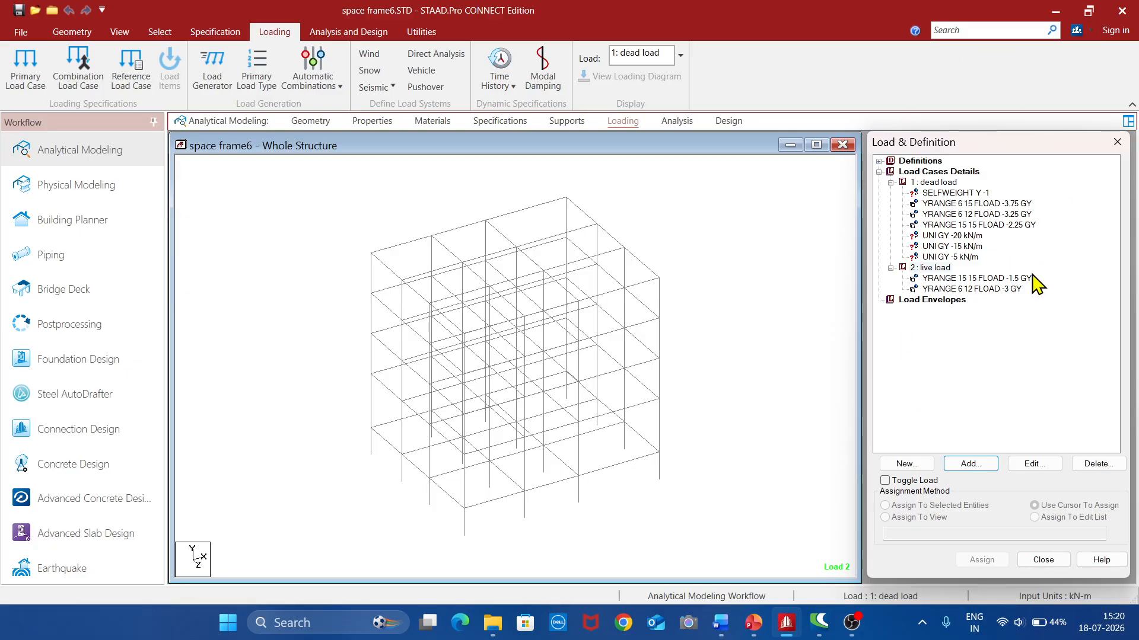
Assign the Y -1 selfweight of the dead load case to all beams of the frame, and clear the selection
left_click(956, 194)
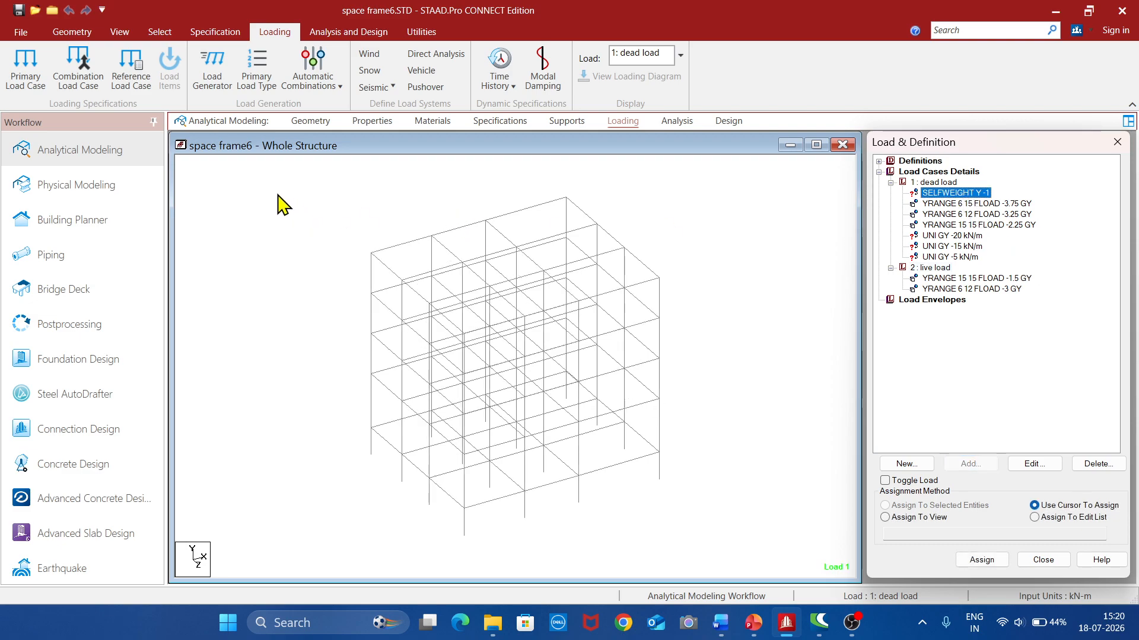
left_click_drag(317, 249, 725, 546)
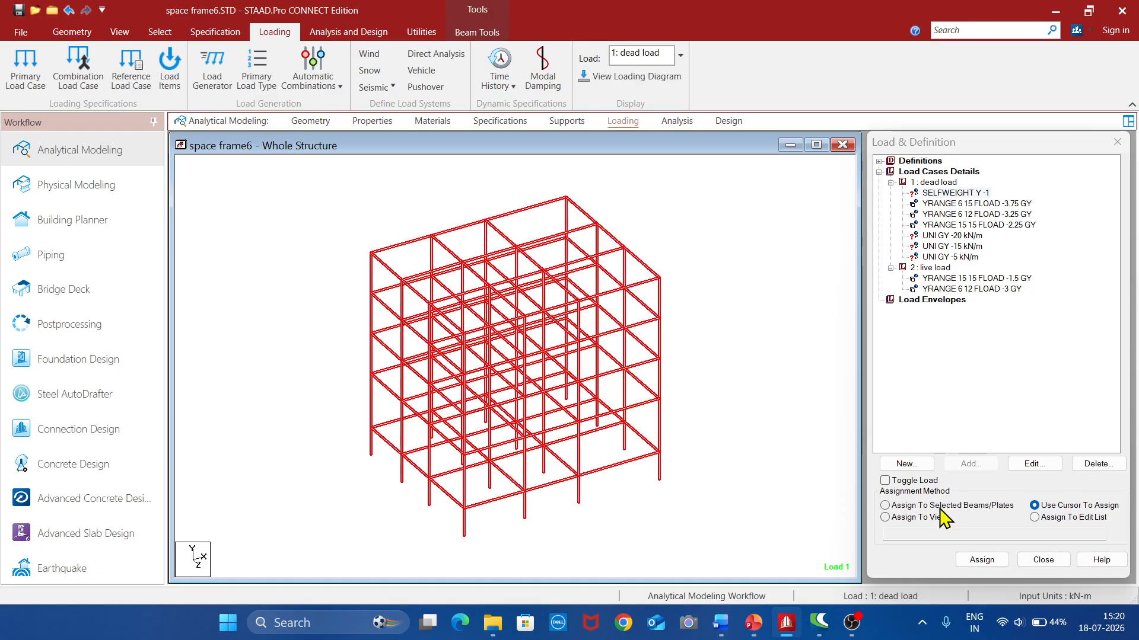
left_click(883, 506)
left_click(972, 559)
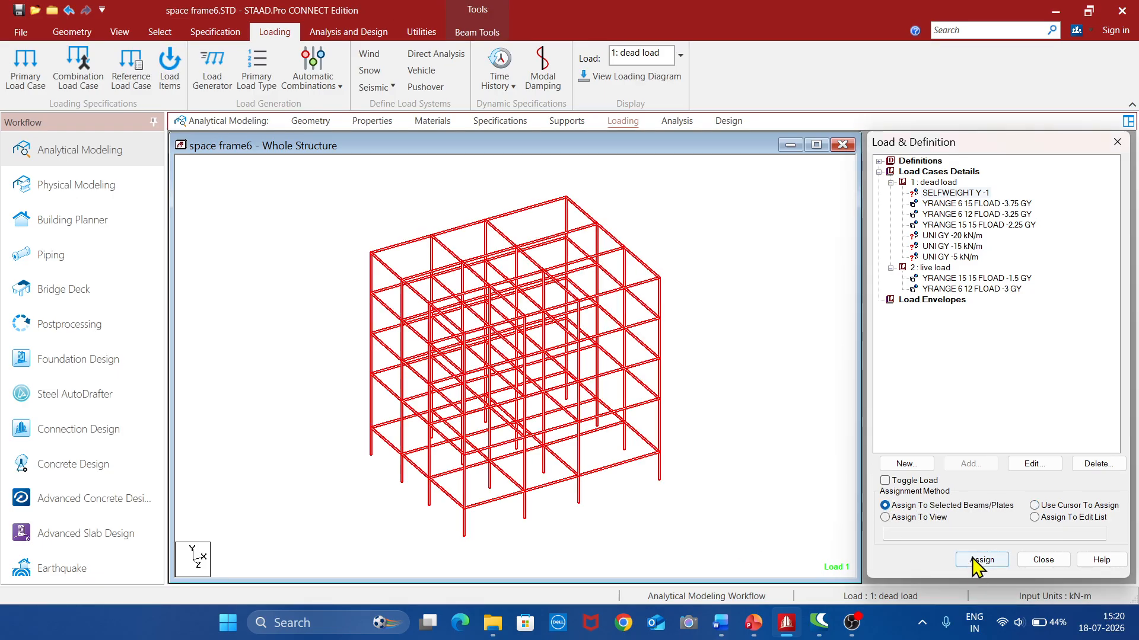
left_click(1015, 413)
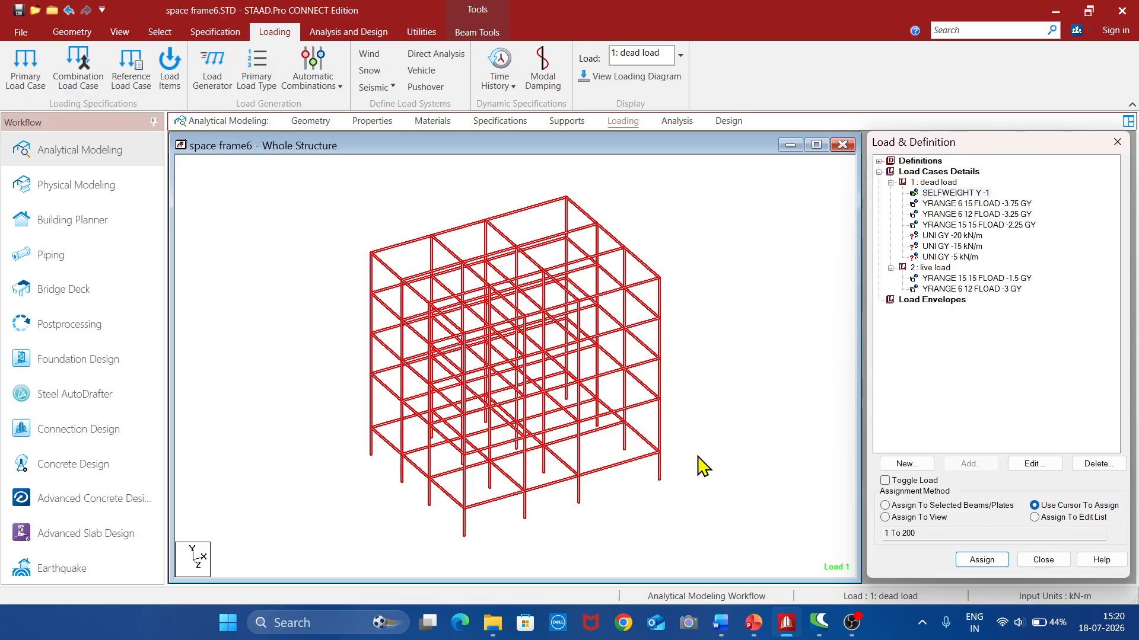
left_click(773, 252)
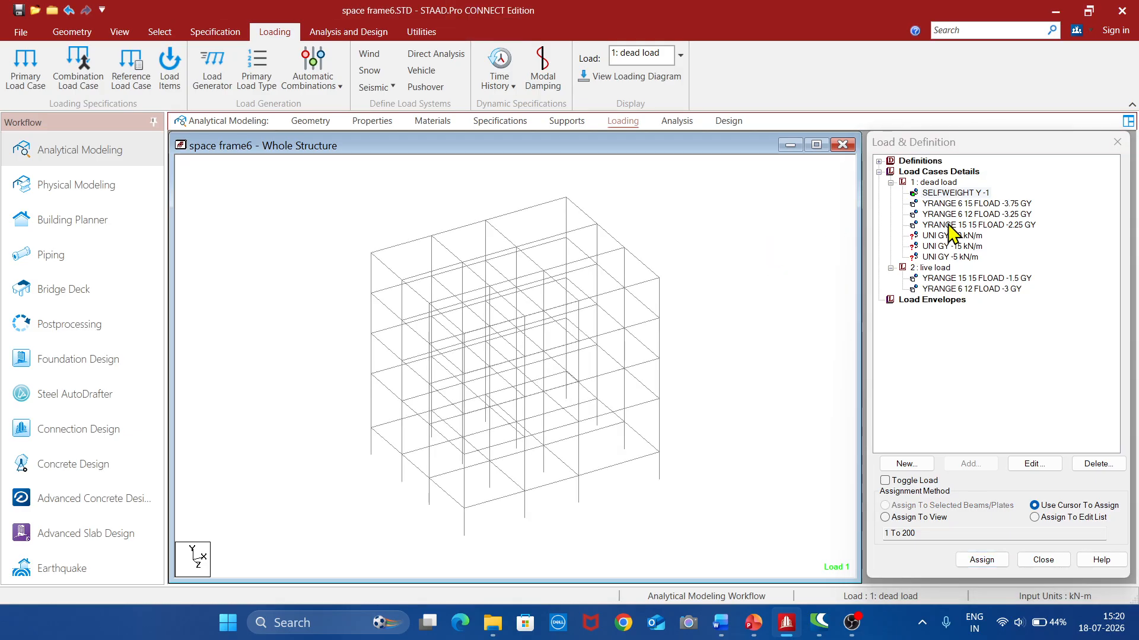
Inspect the distribution of the -3.75, -3.25 and -2.25 dead floor loads on the frame one by one
left_click(984, 204)
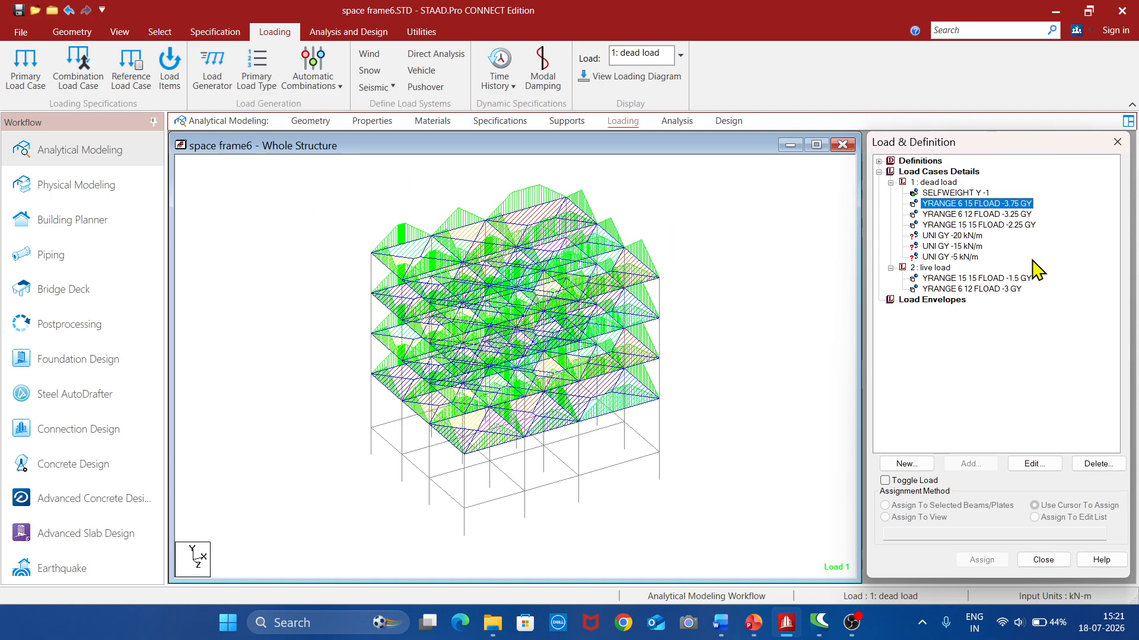
left_click(972, 215)
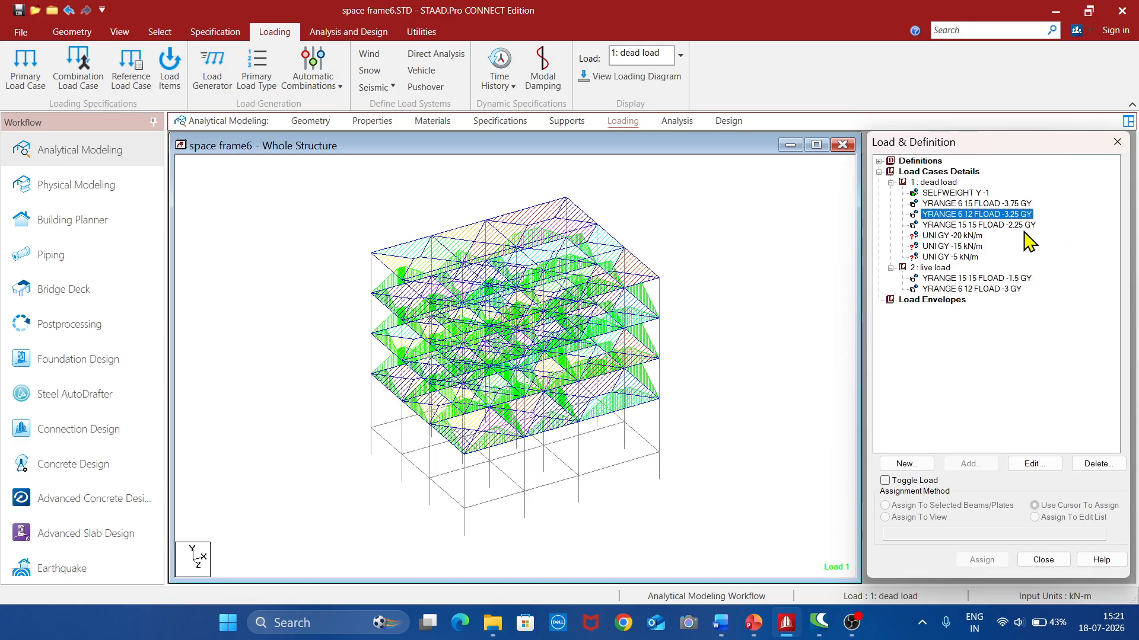
left_click(989, 226)
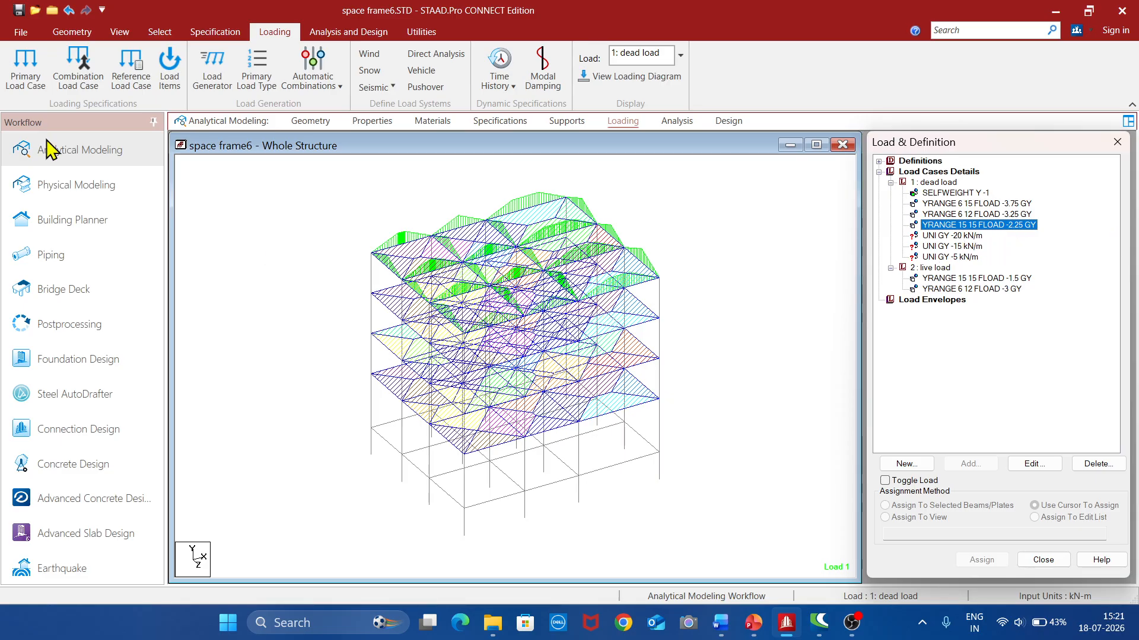
Check the display options for labels in assign dialogs, keeping labels shown only for the selected item
left_click(122, 28)
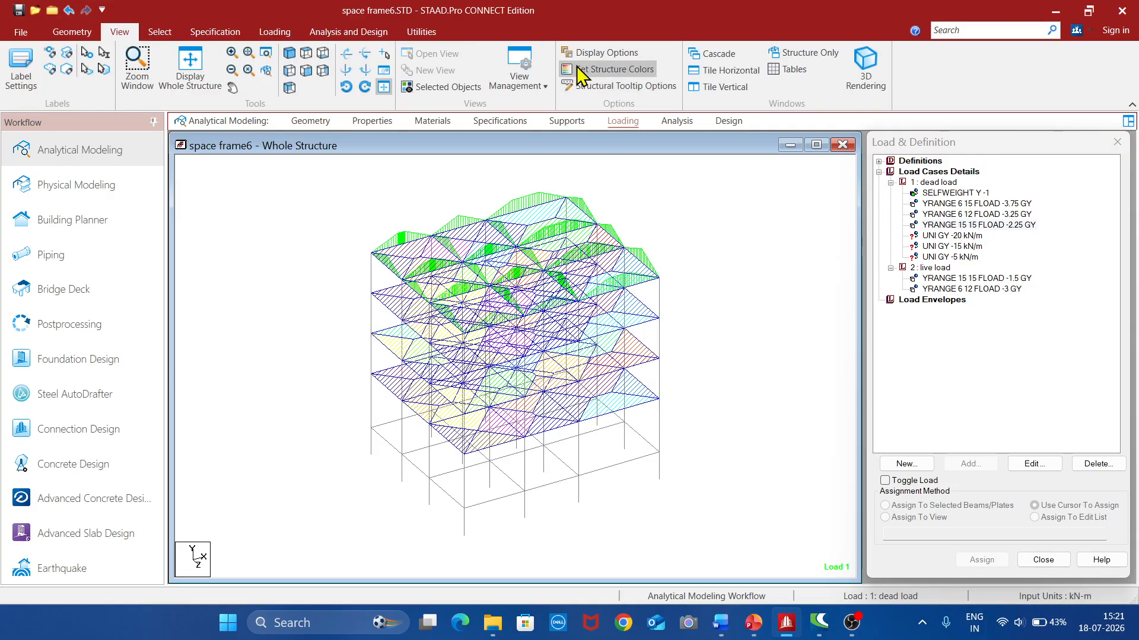
left_click(589, 54)
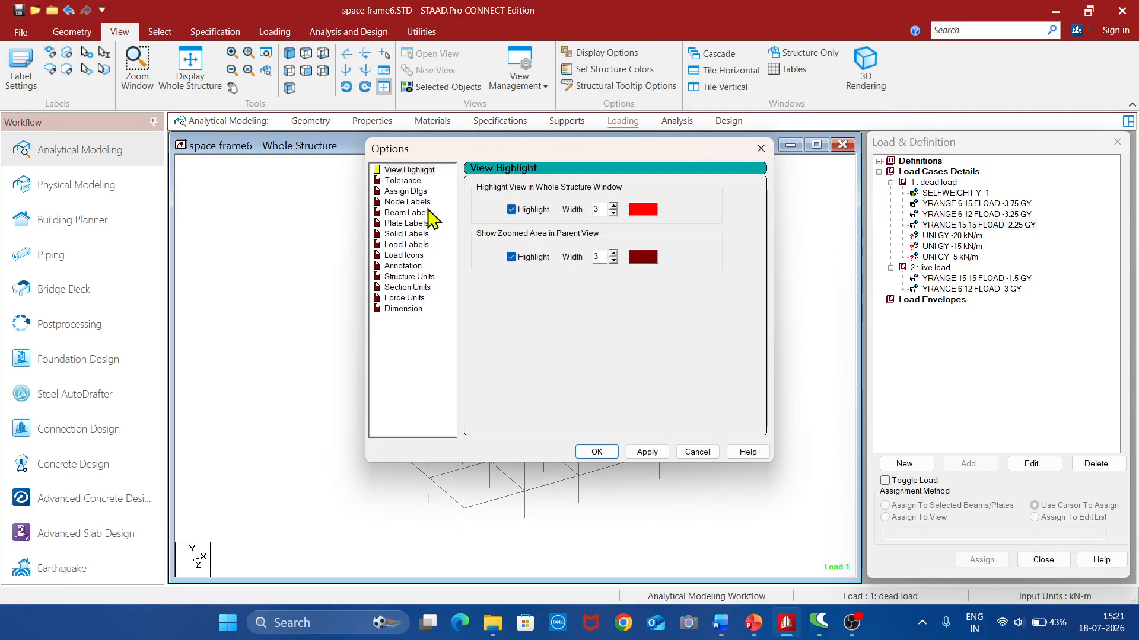
left_click(405, 191)
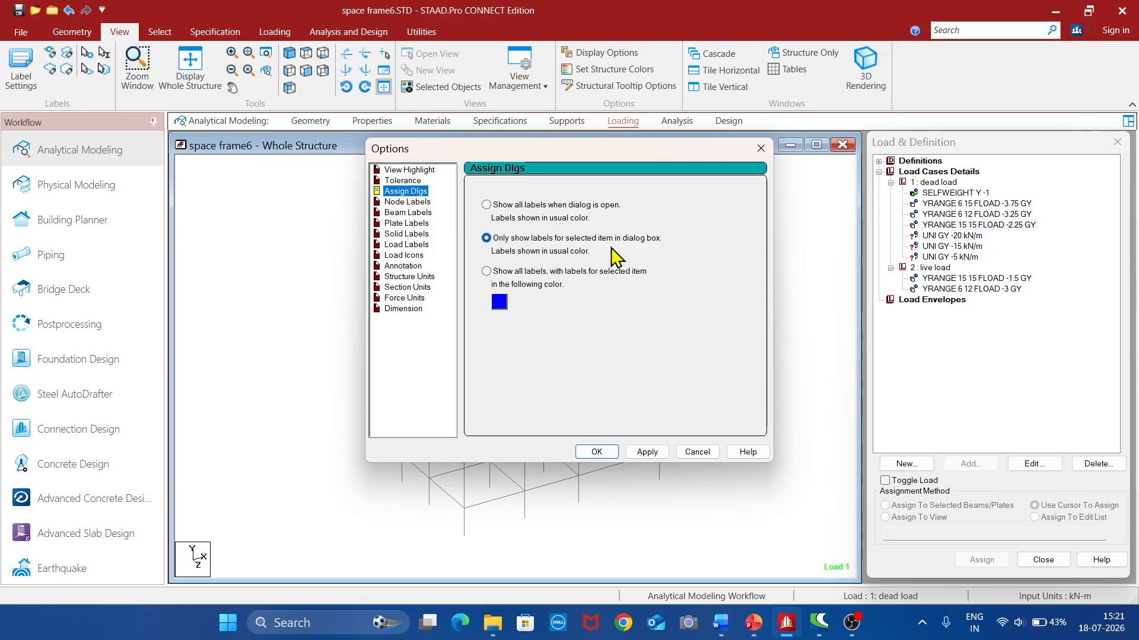
left_click(596, 453)
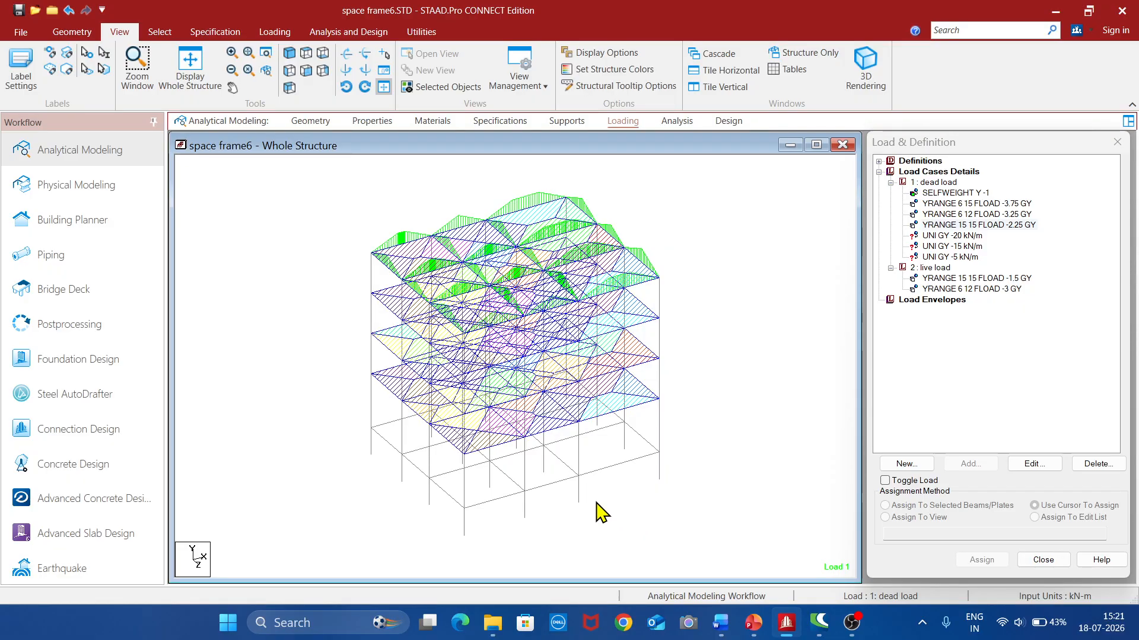
Show node numbers on the whole structure
left_click(27, 74)
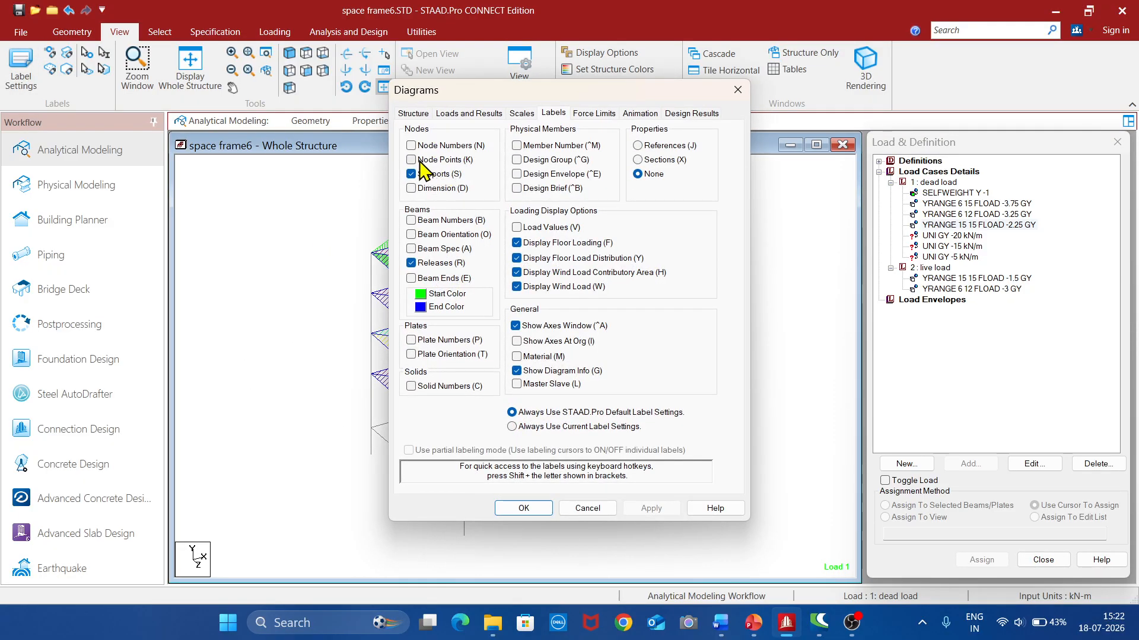
left_click(410, 145)
left_click(651, 508)
left_click(528, 508)
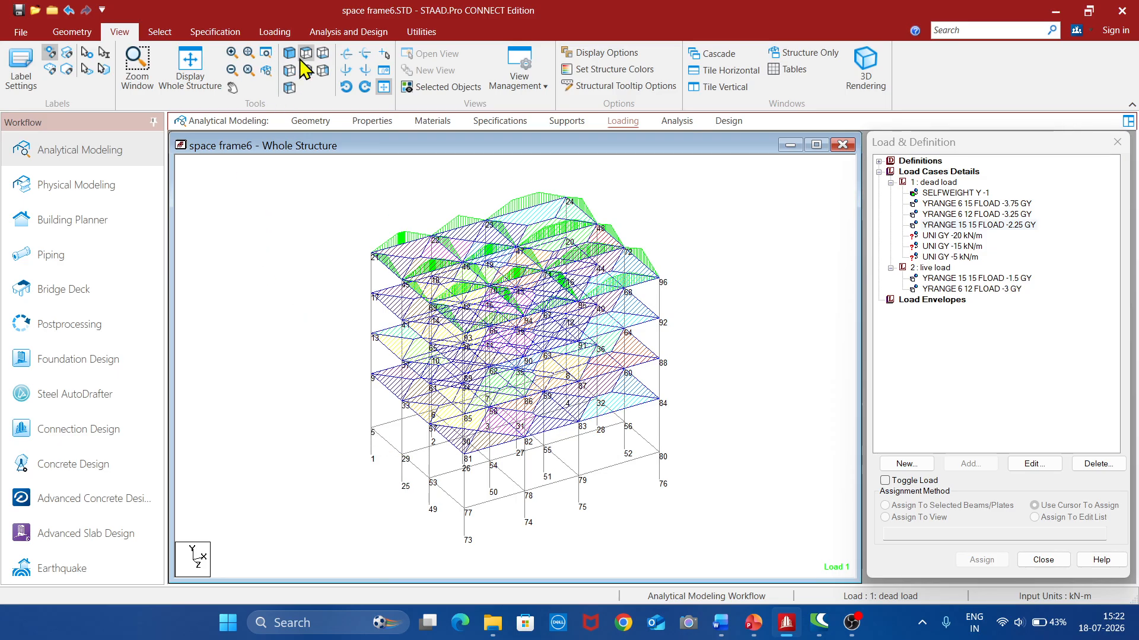
Section the view by joint along the X-Z plane to isolate the lowest beam level containing nodes 5 to 80
left_click(420, 32)
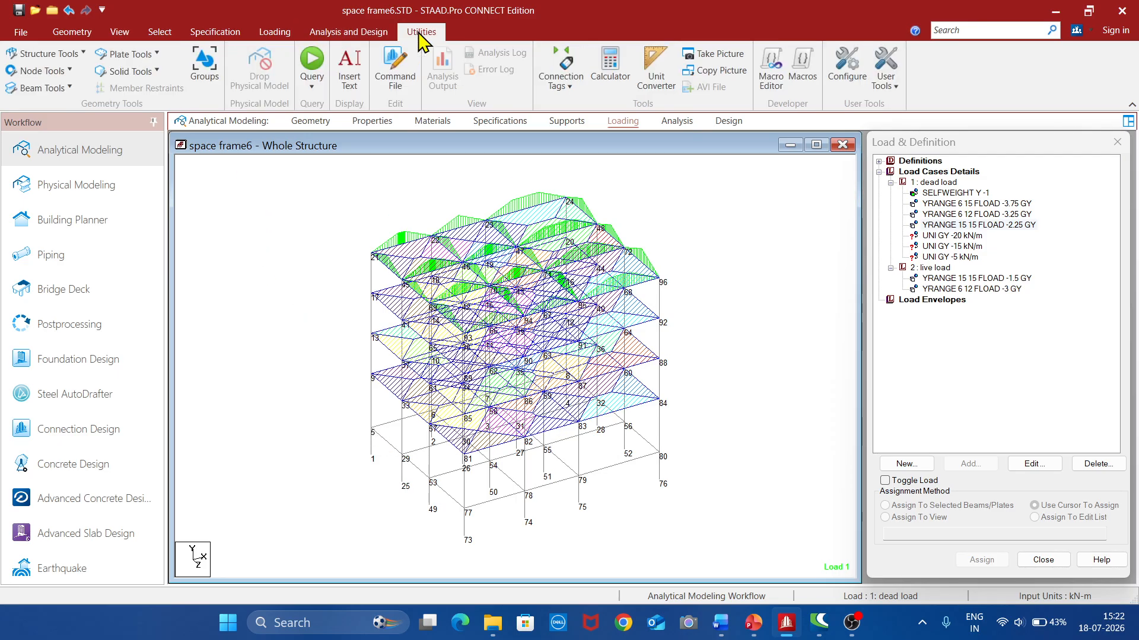
left_click(40, 89)
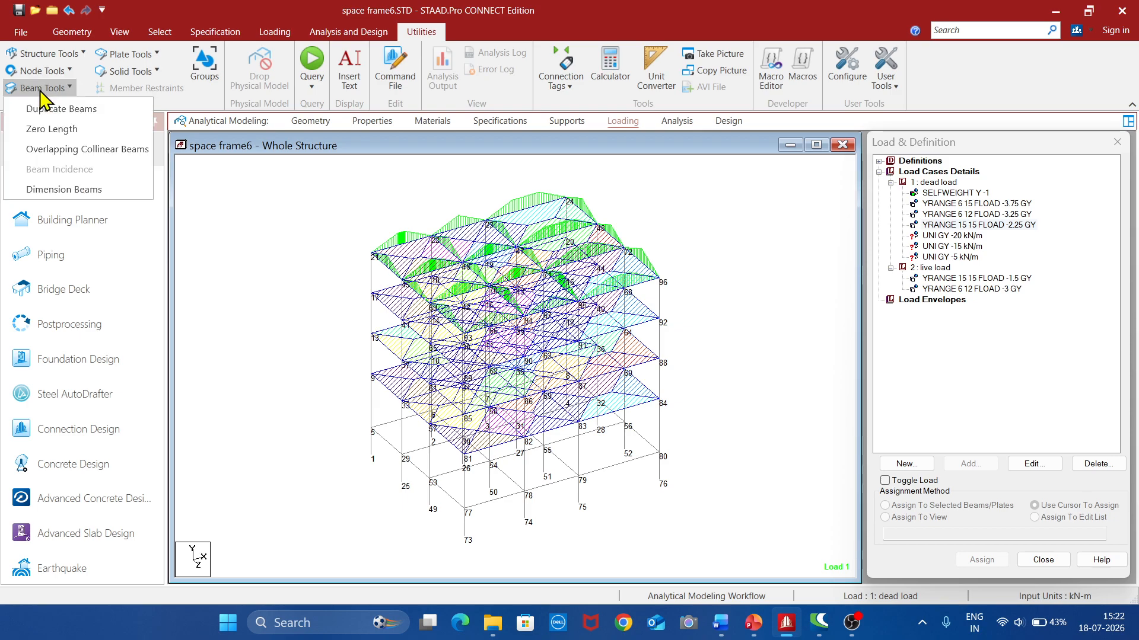
left_click(38, 54)
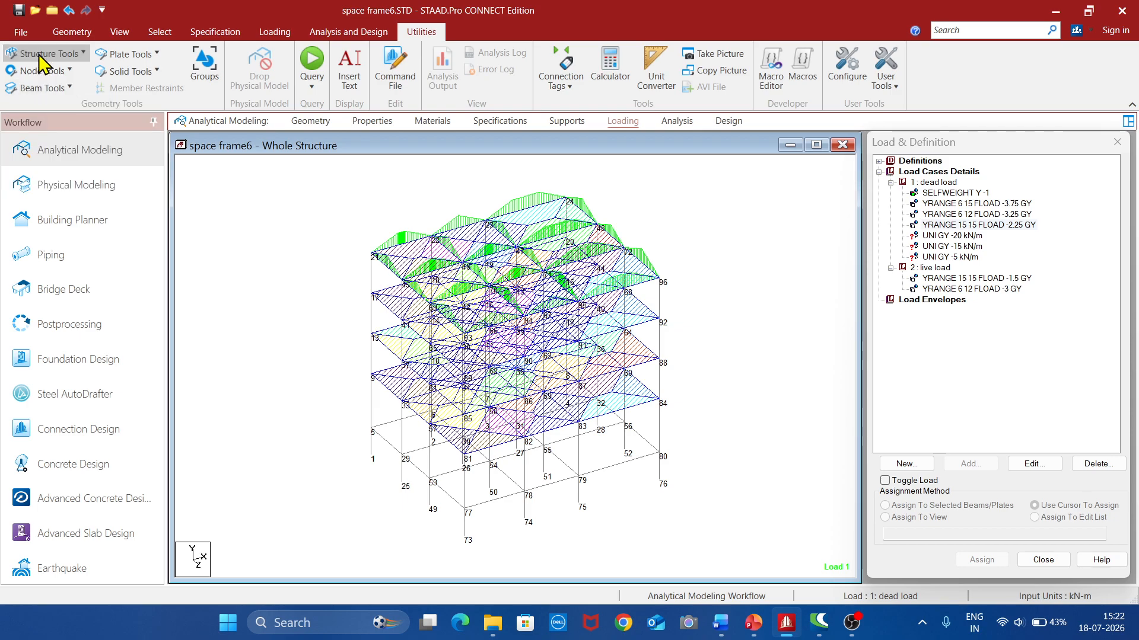
left_click(38, 55)
left_click(52, 135)
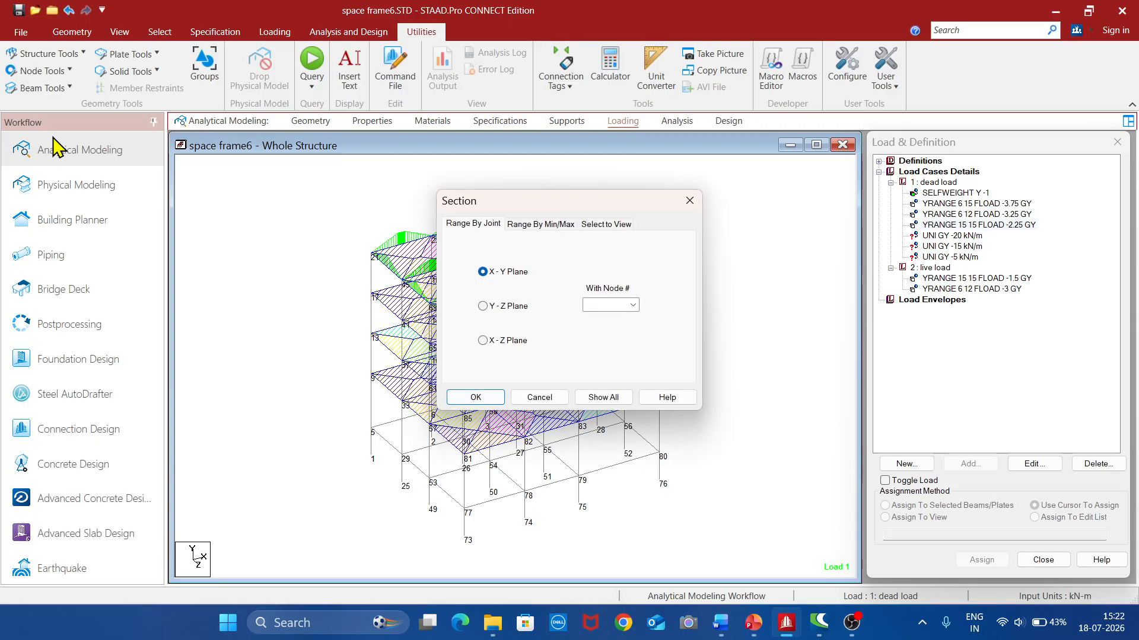
left_click(482, 341)
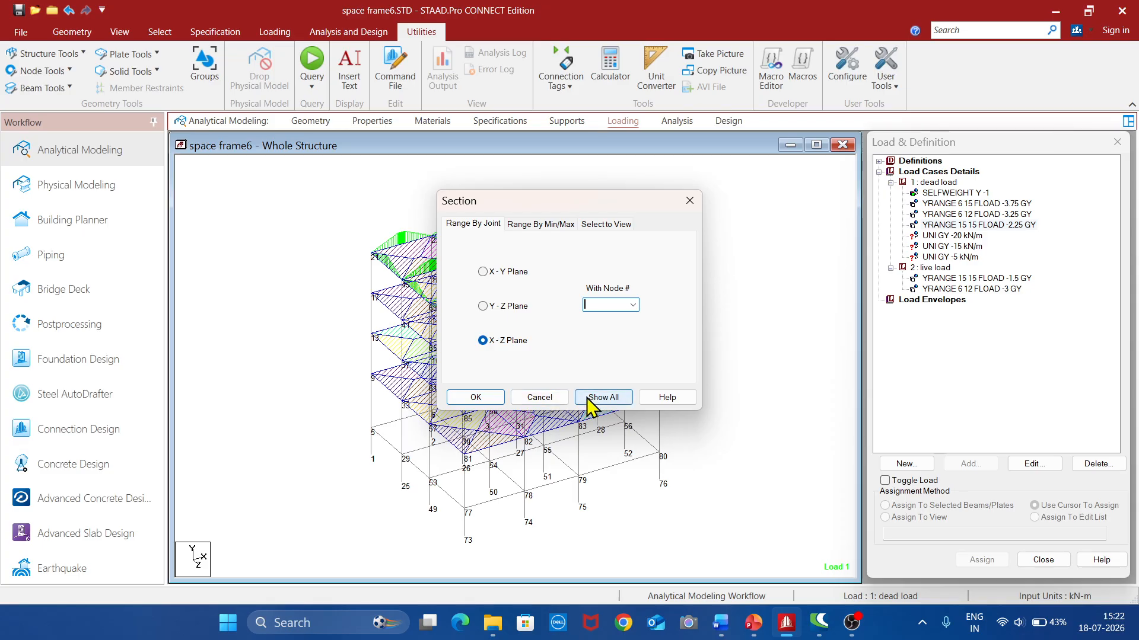
left_click(490, 398)
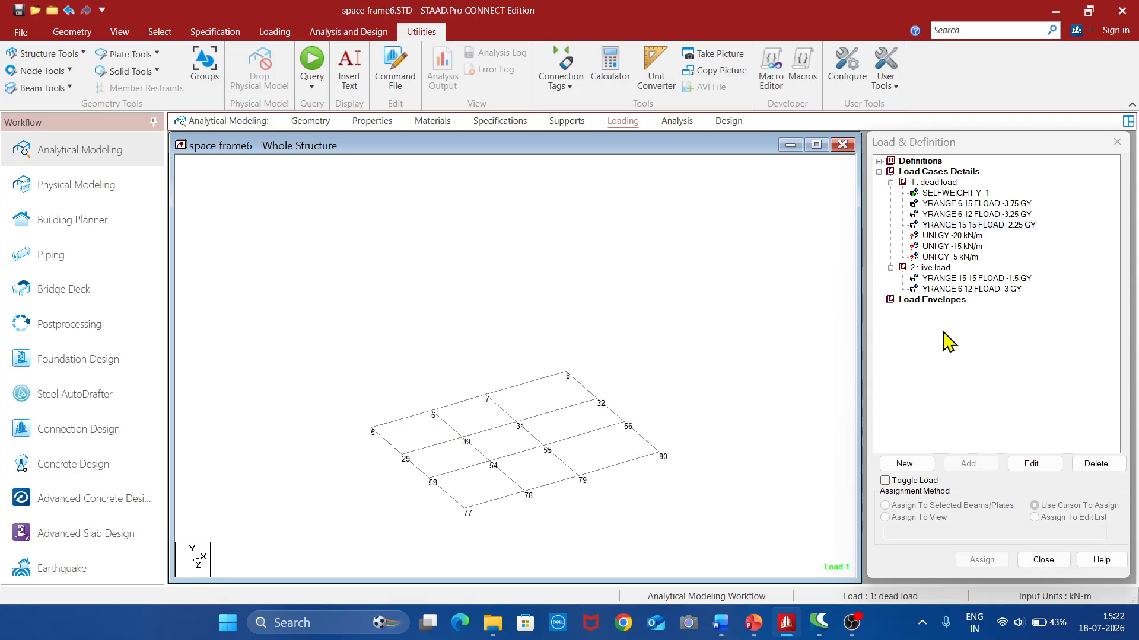
Choose the UNI GY -20 kN/m dead load and select all perimeter beams of the isolated level between corner nodes 5, 77, 80 and 8
left_click(961, 239)
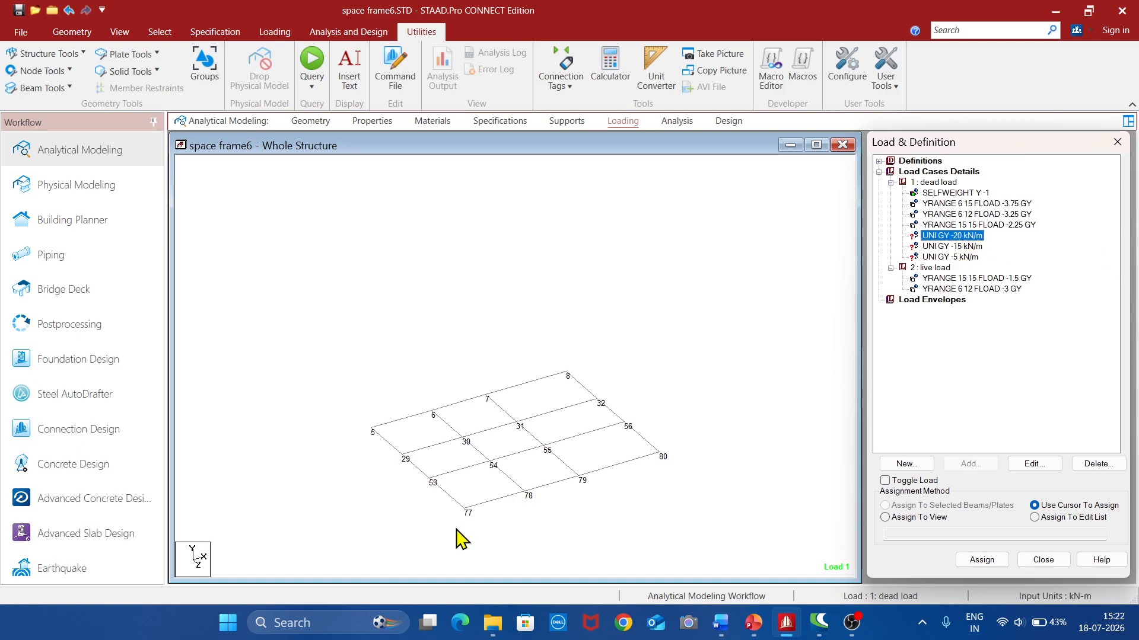
left_click(387, 443)
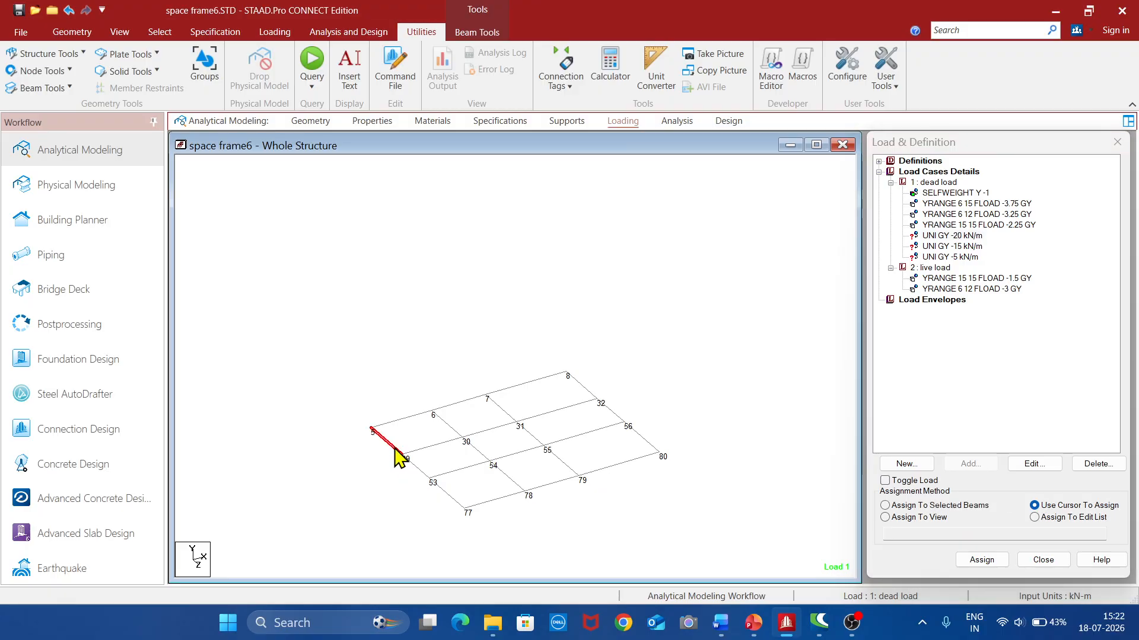
left_click(421, 470, "ctrl")
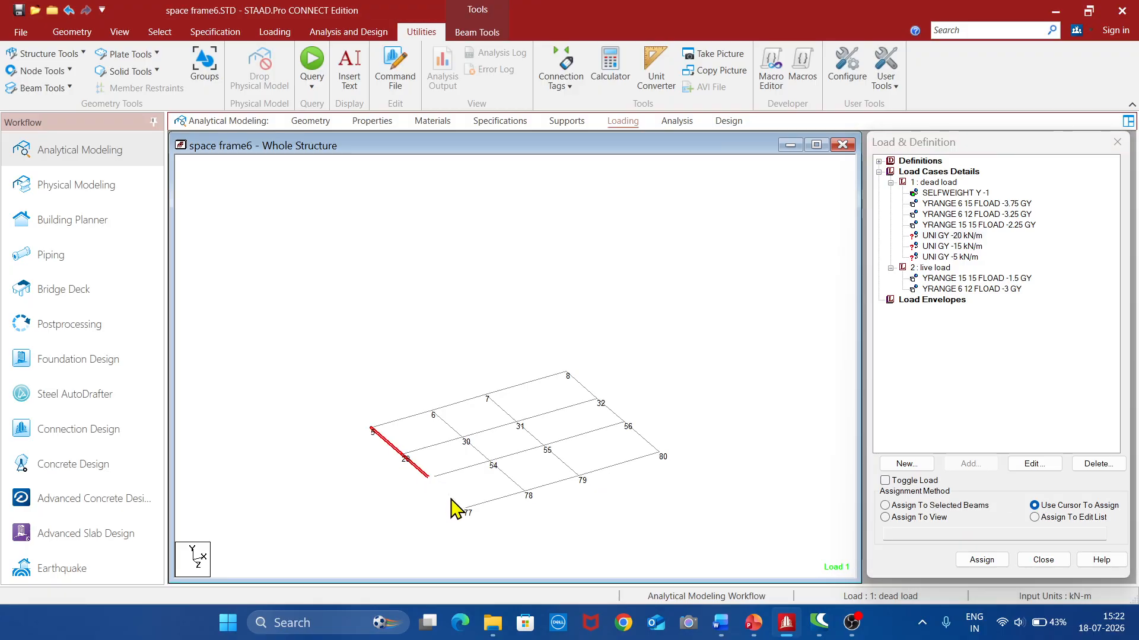
left_click(450, 497, "ctrl")
left_click(501, 497, "ctrl")
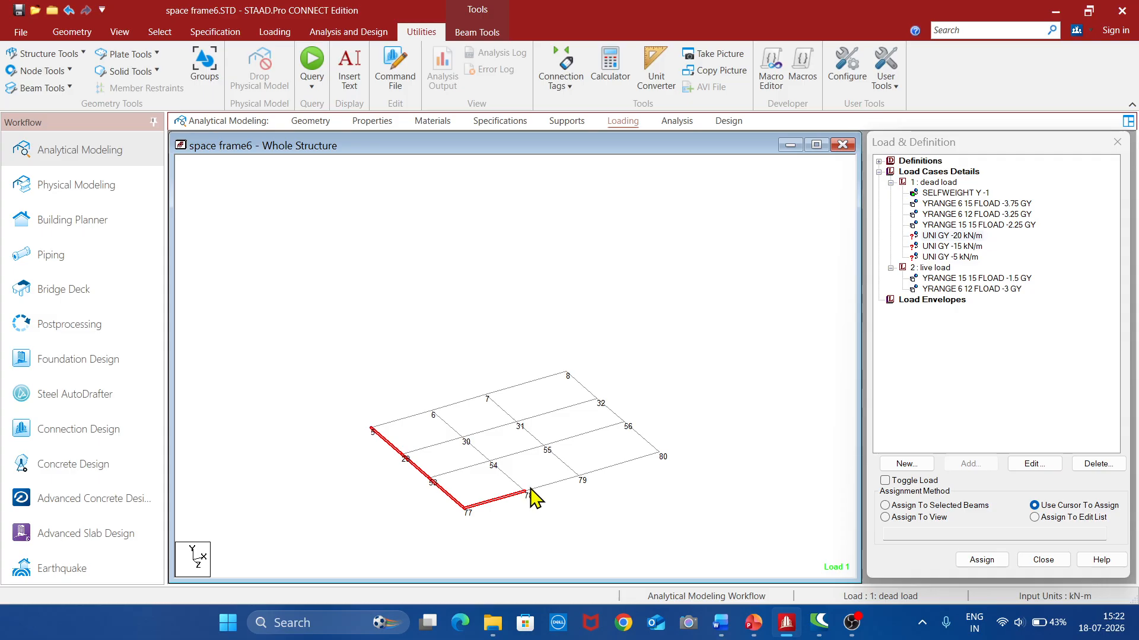
left_click(560, 480, "ctrl")
left_click(617, 466, "ctrl")
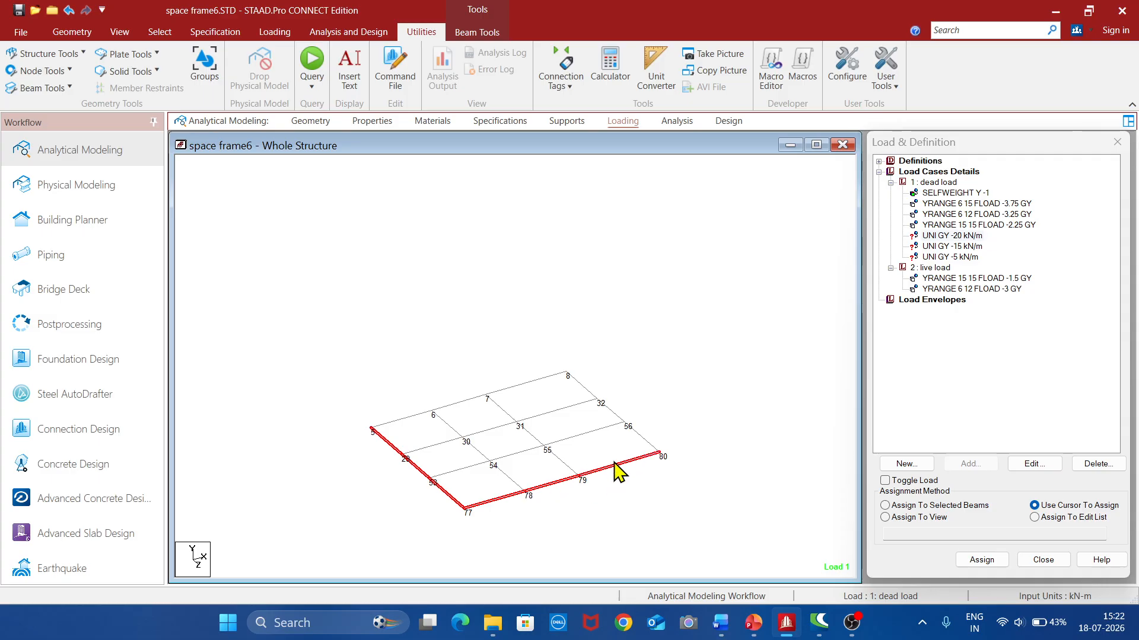
left_click(640, 440, "ctrl")
left_click(614, 416, "ctrl")
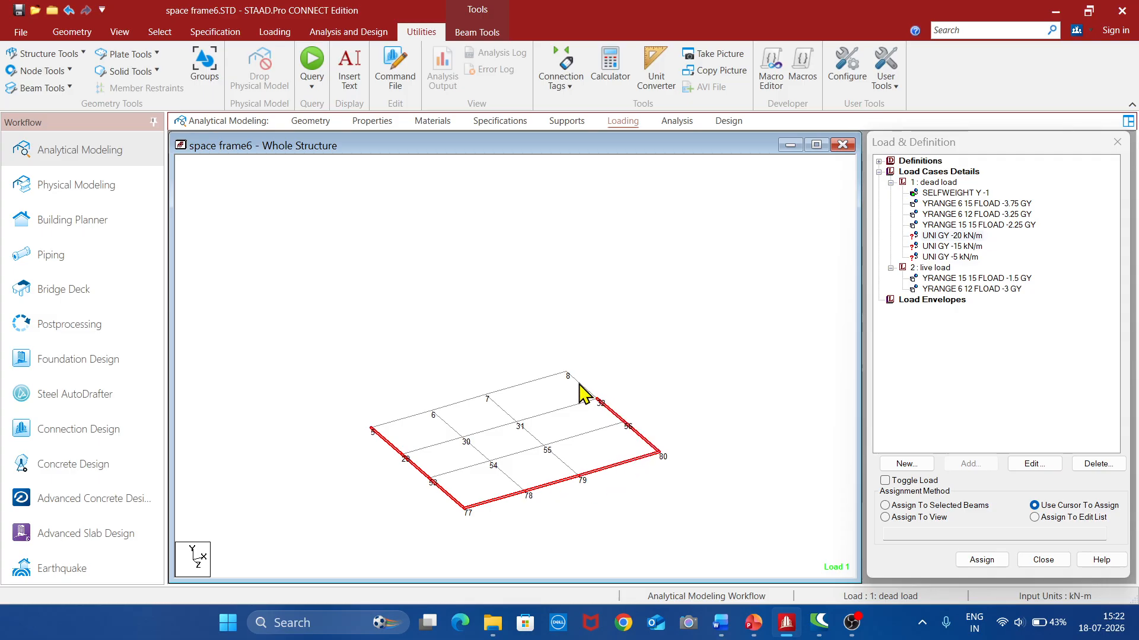
left_click(580, 388, "ctrl")
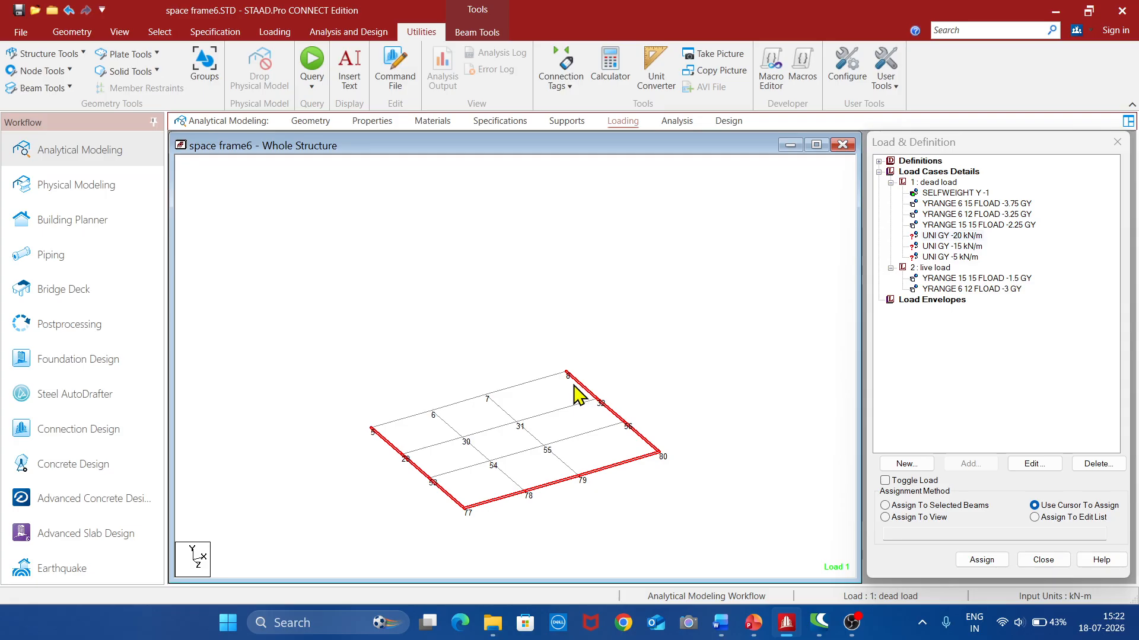
left_click(526, 384, "ctrl")
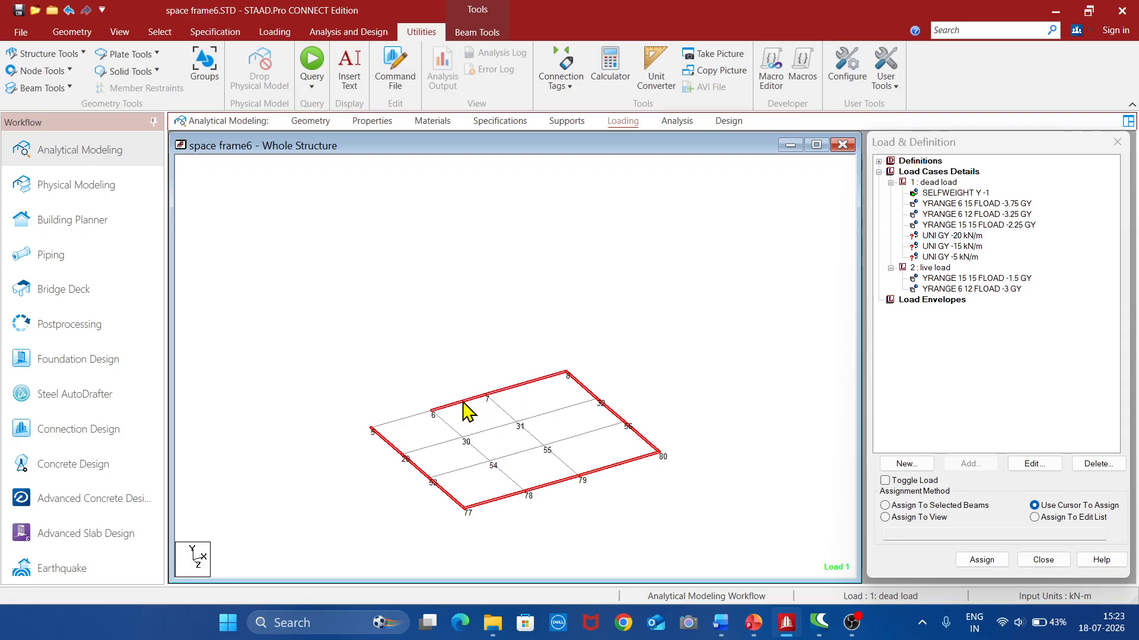
left_click(411, 415, "ctrl")
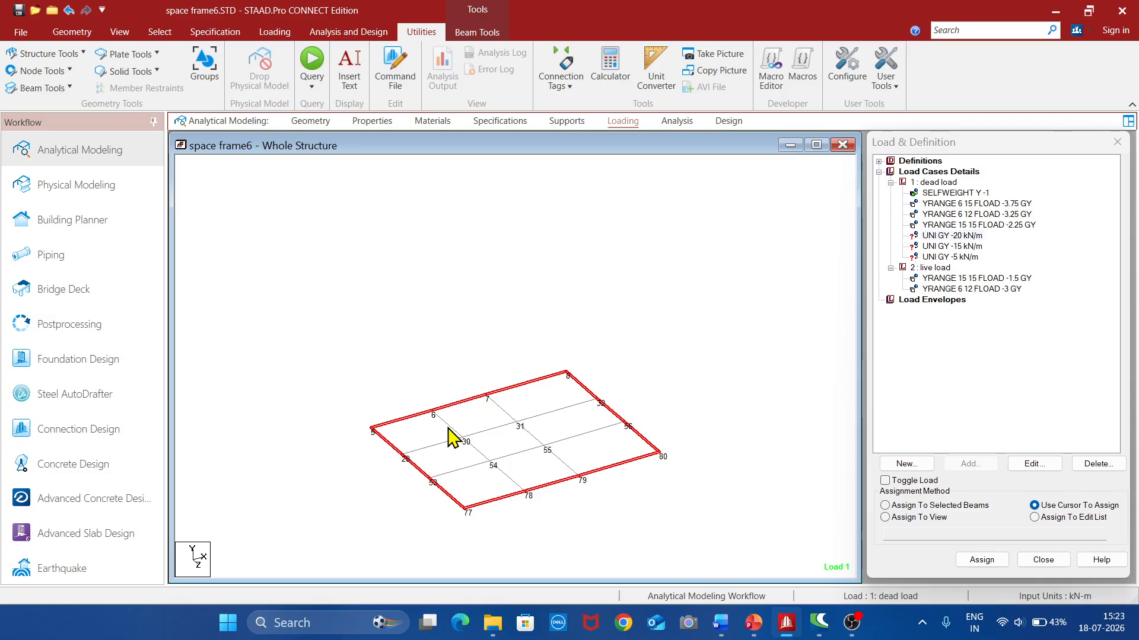
Add the interior beams along nodes 6-30-54, 53-54-55-56, 31-32, 7-31 and 55-79 to the perimeter beam selection
left_click(452, 432, "ctrl")
left_click(479, 453, "ctrl")
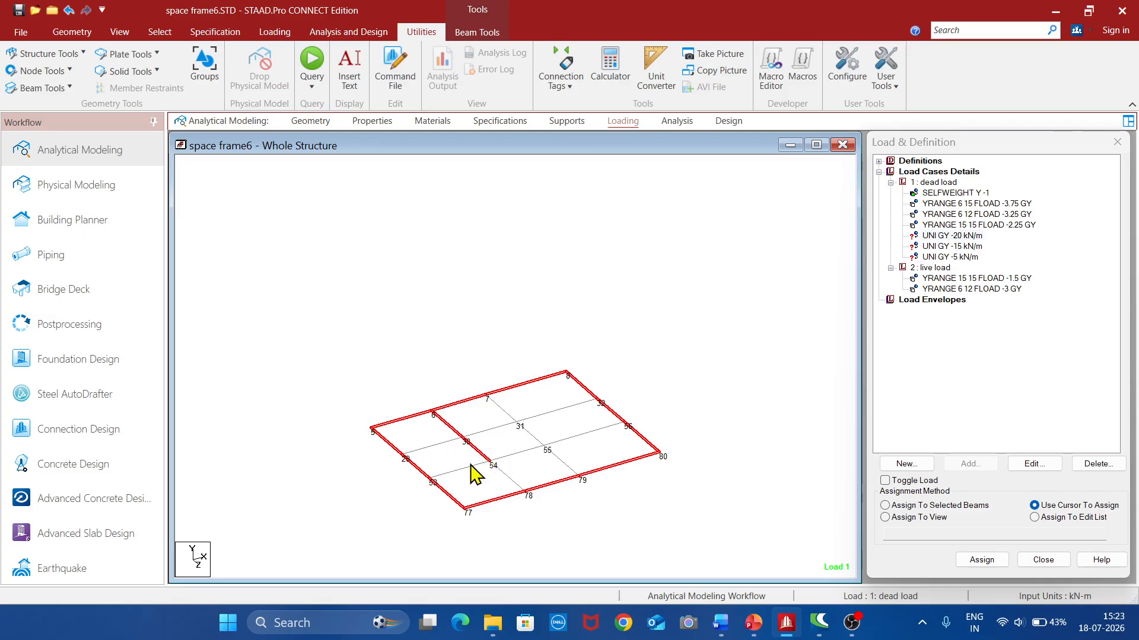
left_click(465, 469, "ctrl")
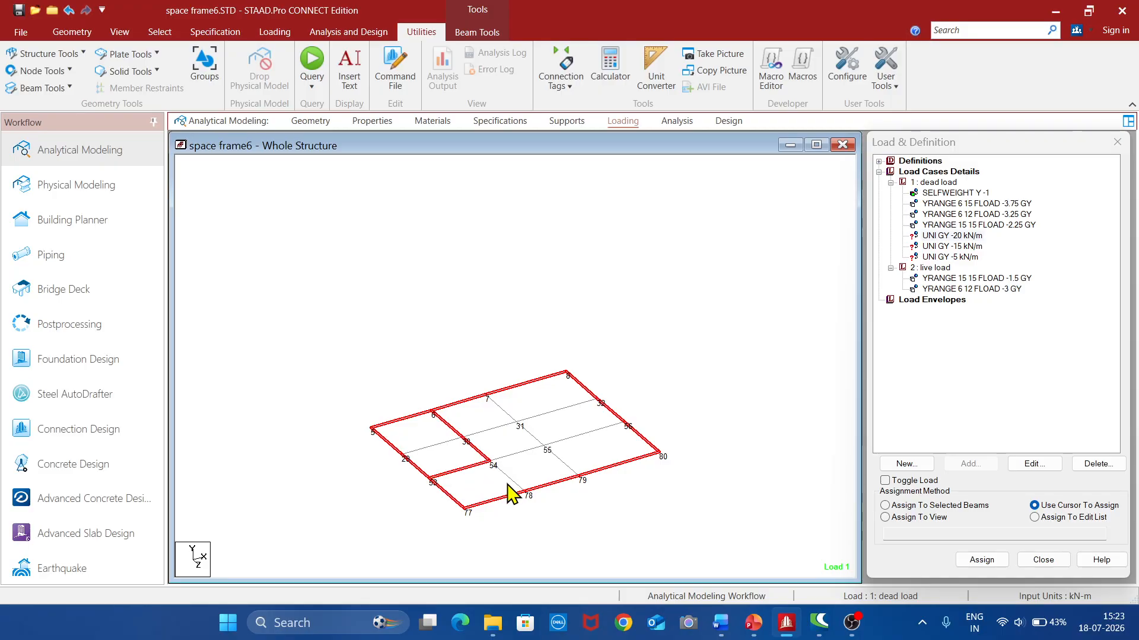
left_click(530, 450, "ctrl")
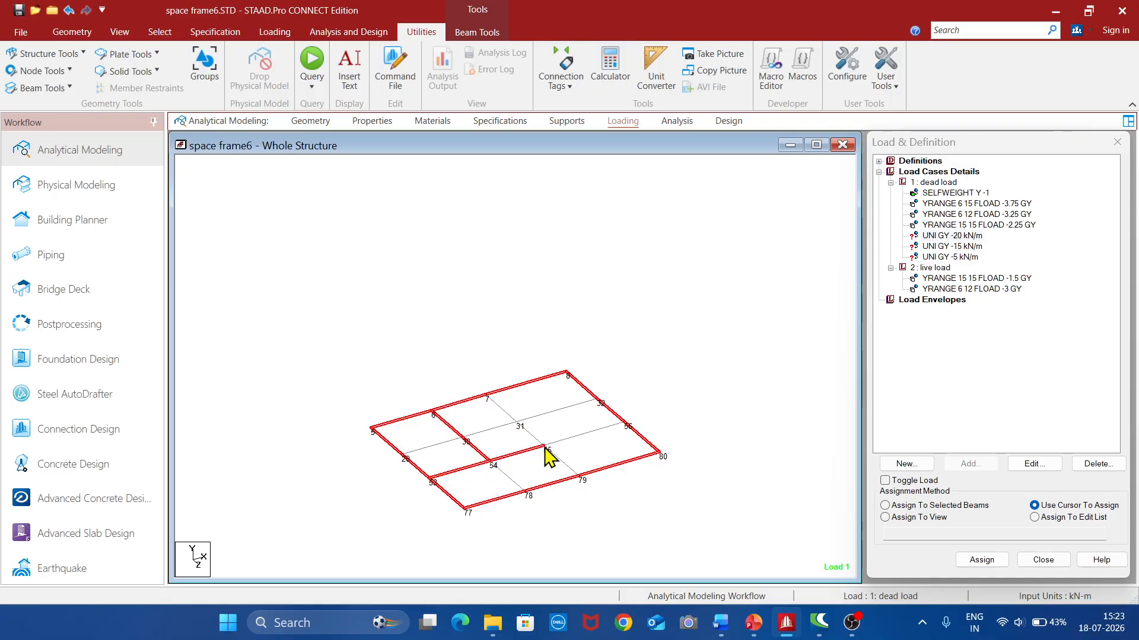
left_click(559, 413, "ctrl")
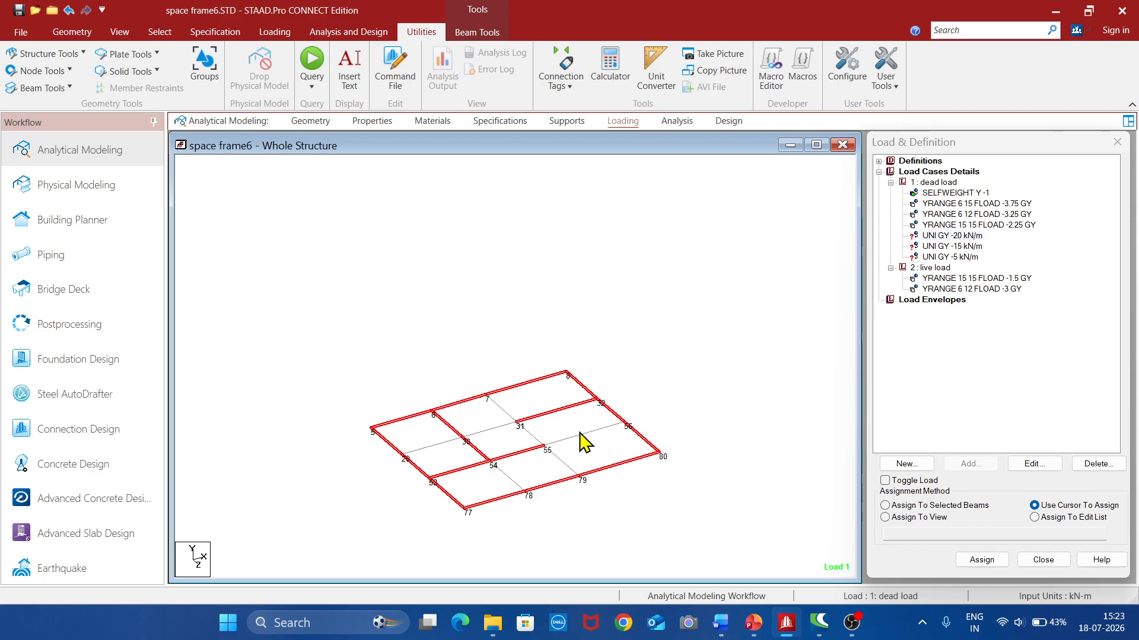
left_click(589, 435, "ctrl")
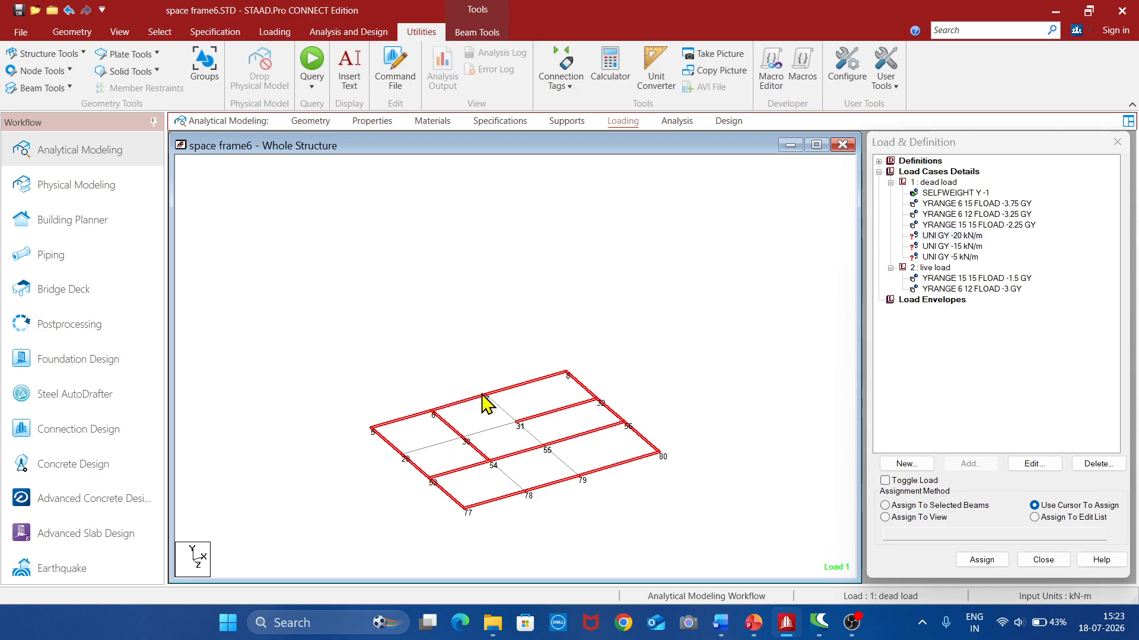
left_click(501, 408, "ctrl")
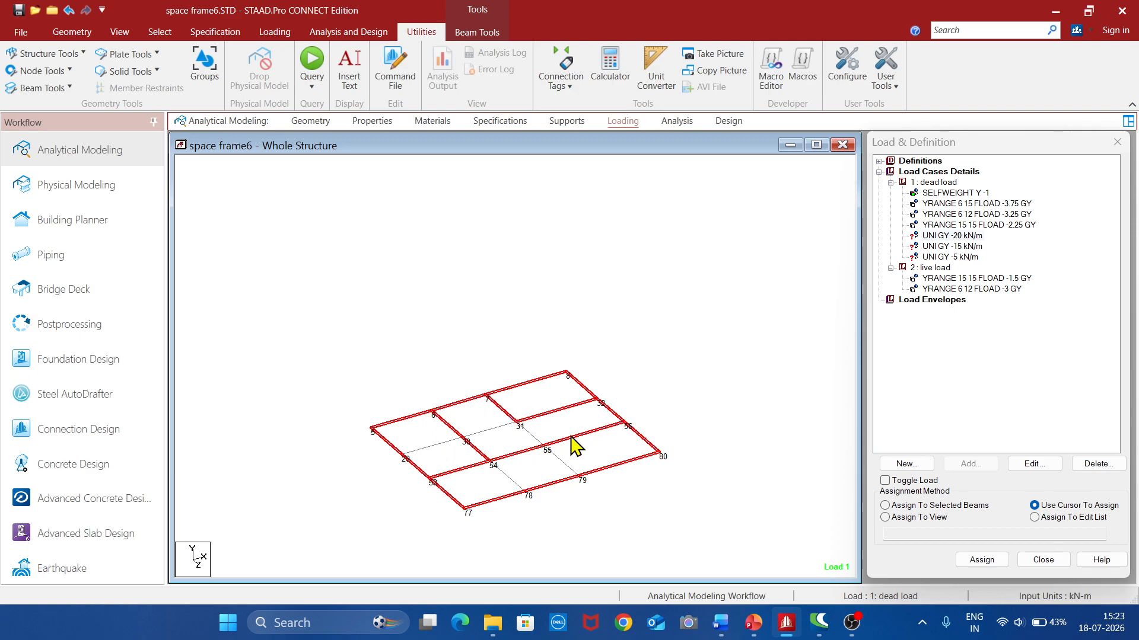
left_click(562, 468, "ctrl")
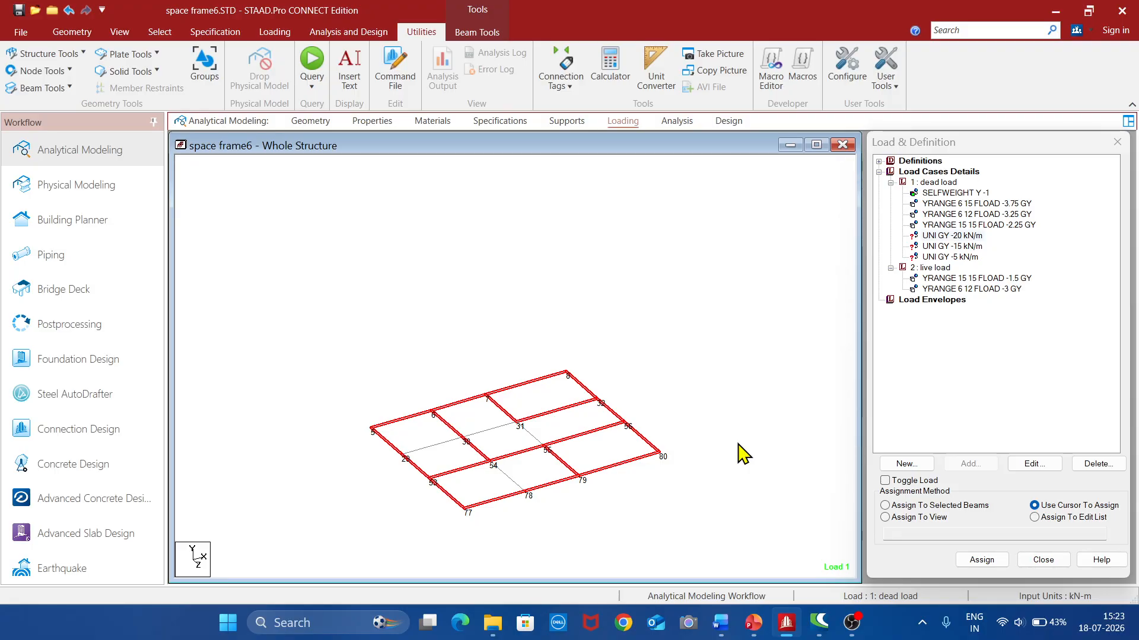
Assign the UNI GY -20 kN/m dead load to the selected beams of the lowest level
left_click(992, 561)
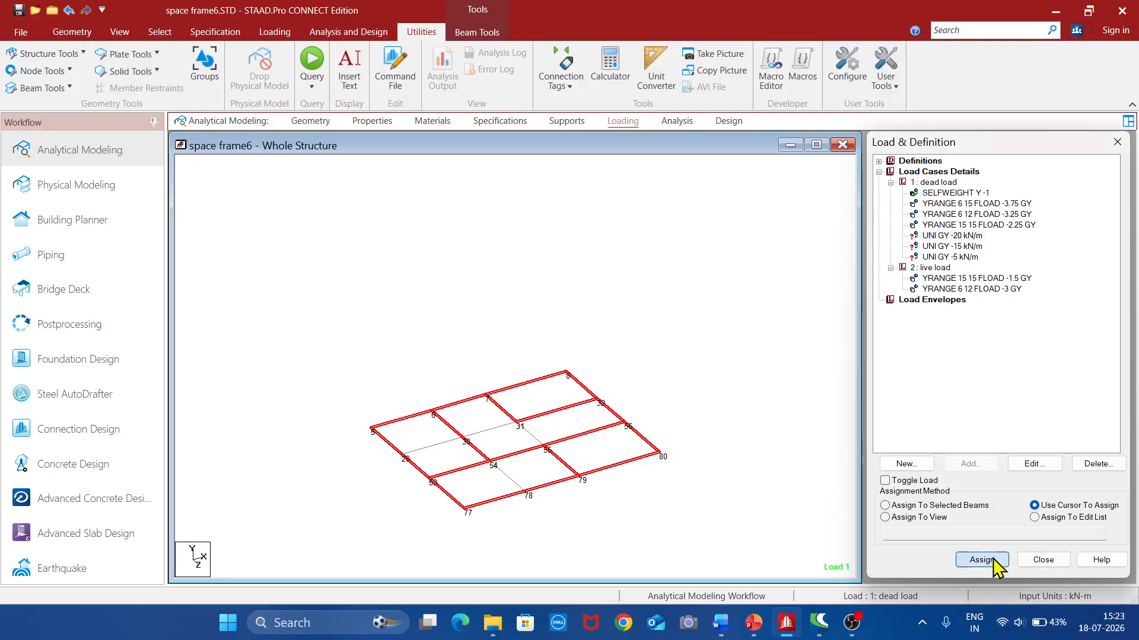
left_click(886, 506)
left_click(976, 561)
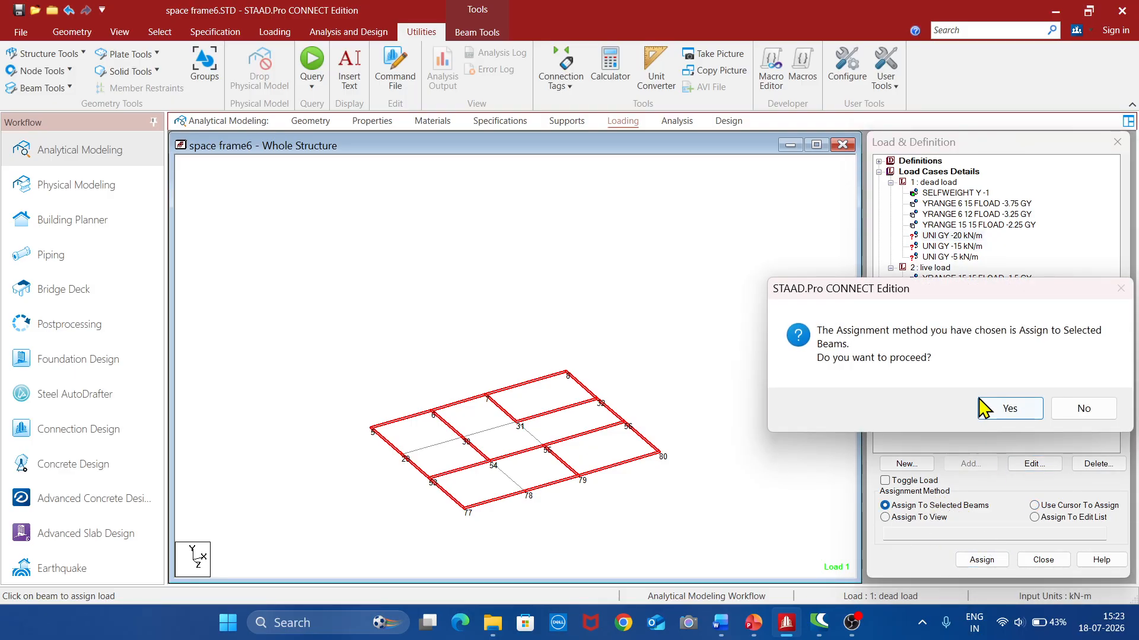
left_click(1008, 409)
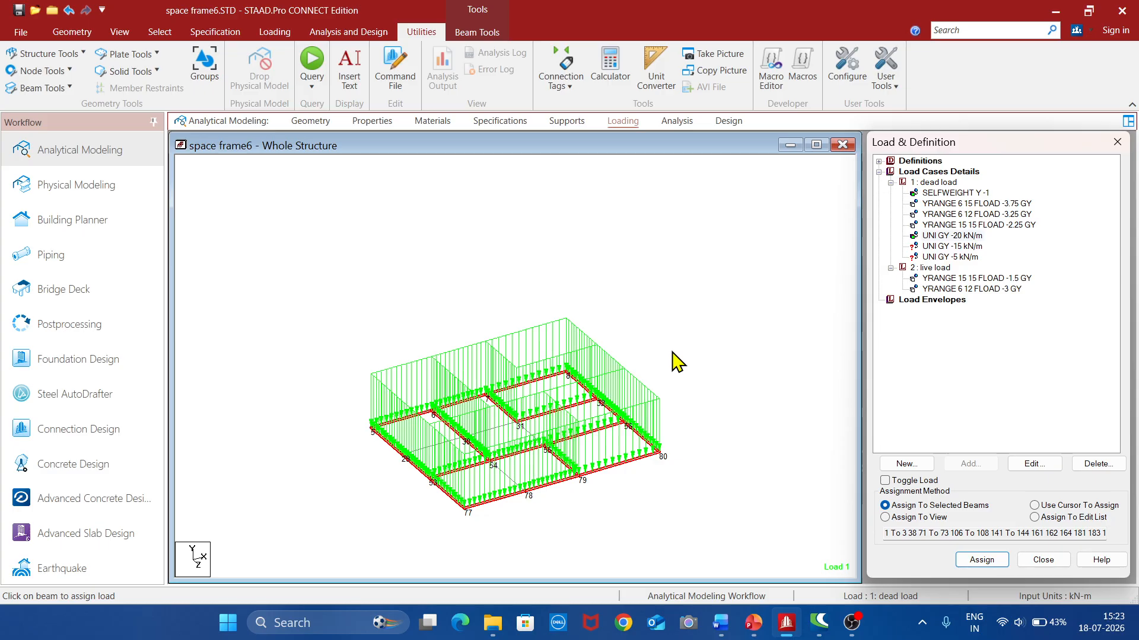
Display the whole structure with the loading diagram for the dead load case, and clear the beam selection
left_click(121, 32)
left_click(191, 66)
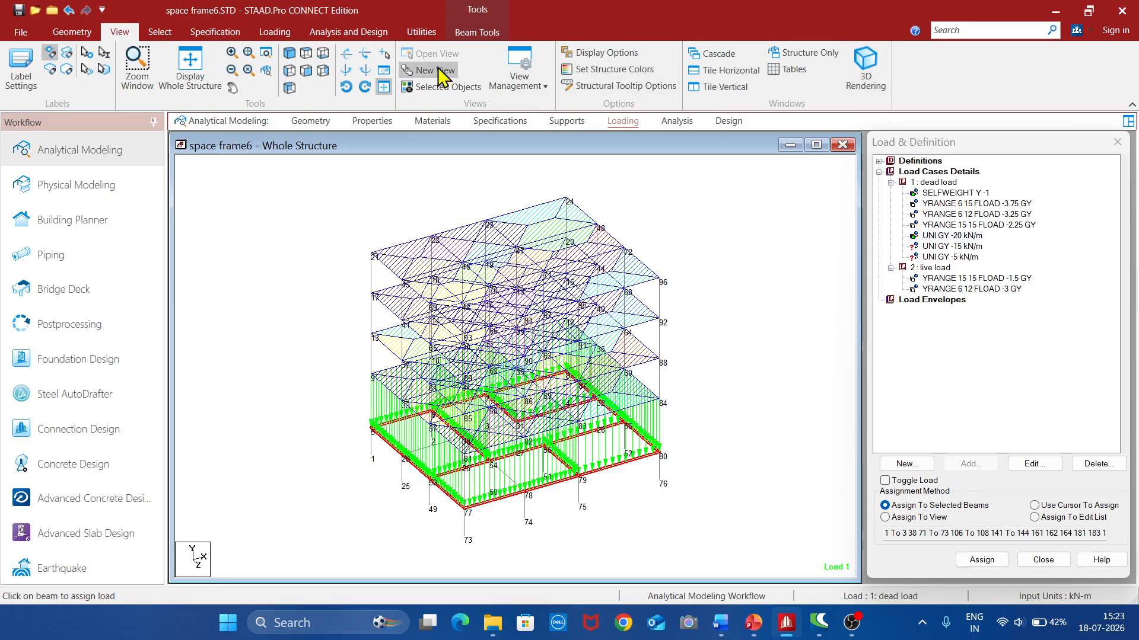
left_click(281, 37)
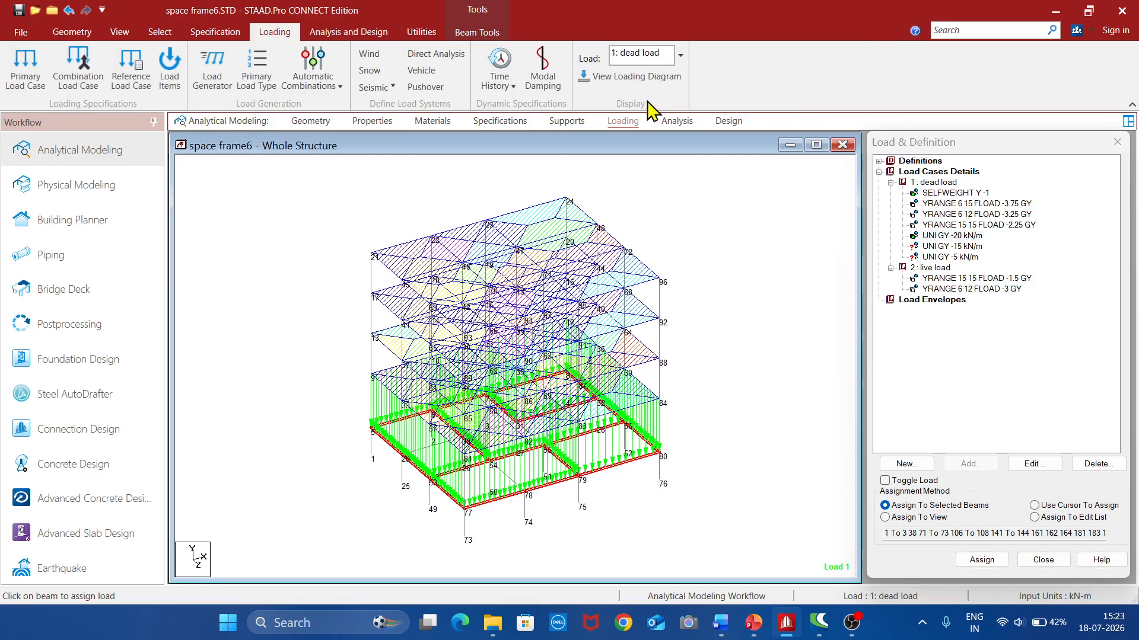
left_click(635, 76)
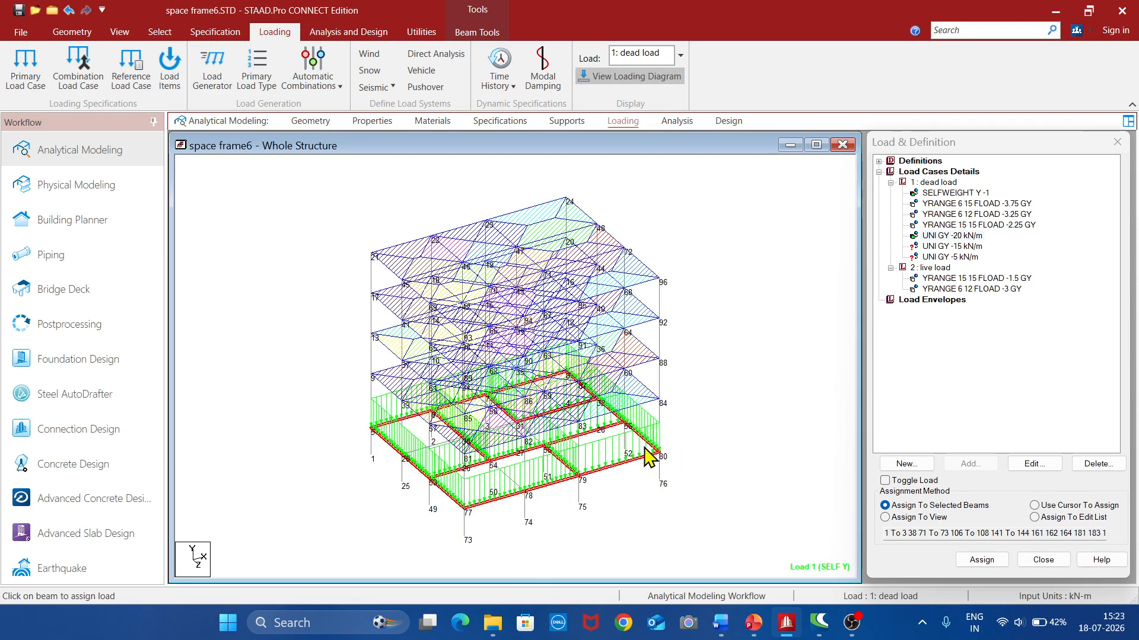
left_click(748, 497)
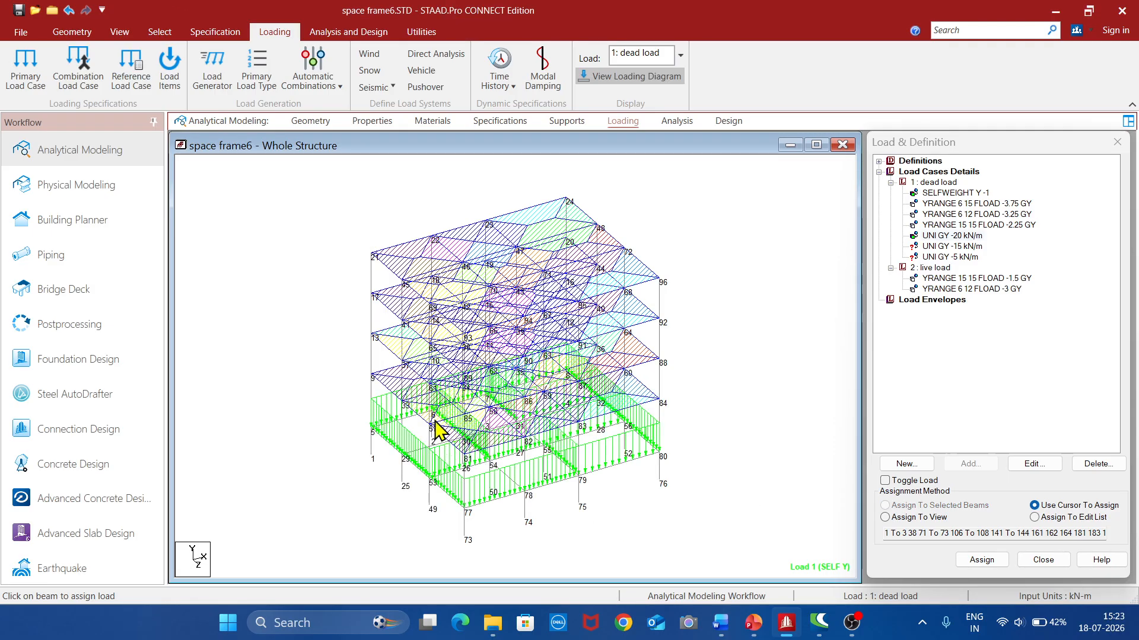
Cut a section by joint along the X-Z plane with node 9 to isolate the next beam level
left_click(969, 248)
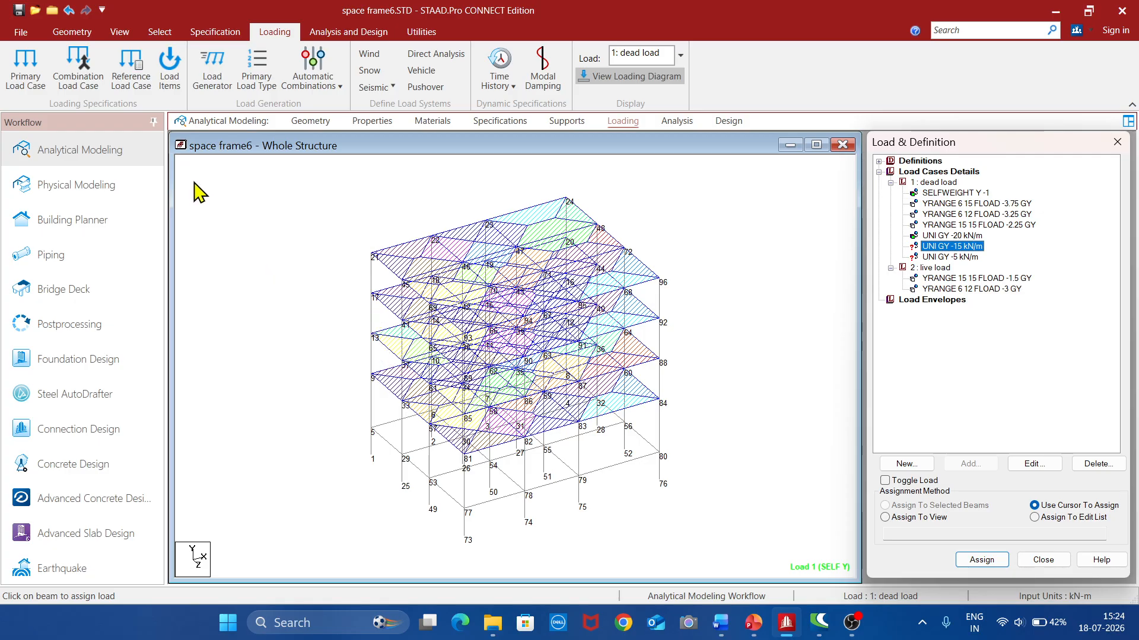
left_click(429, 30)
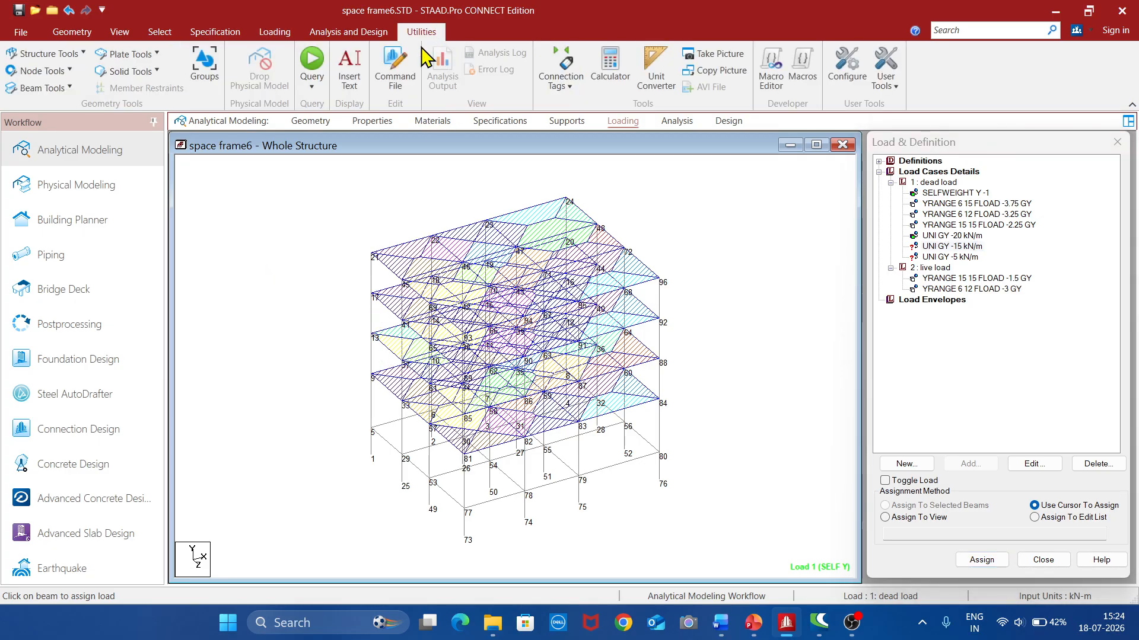
left_click(46, 53)
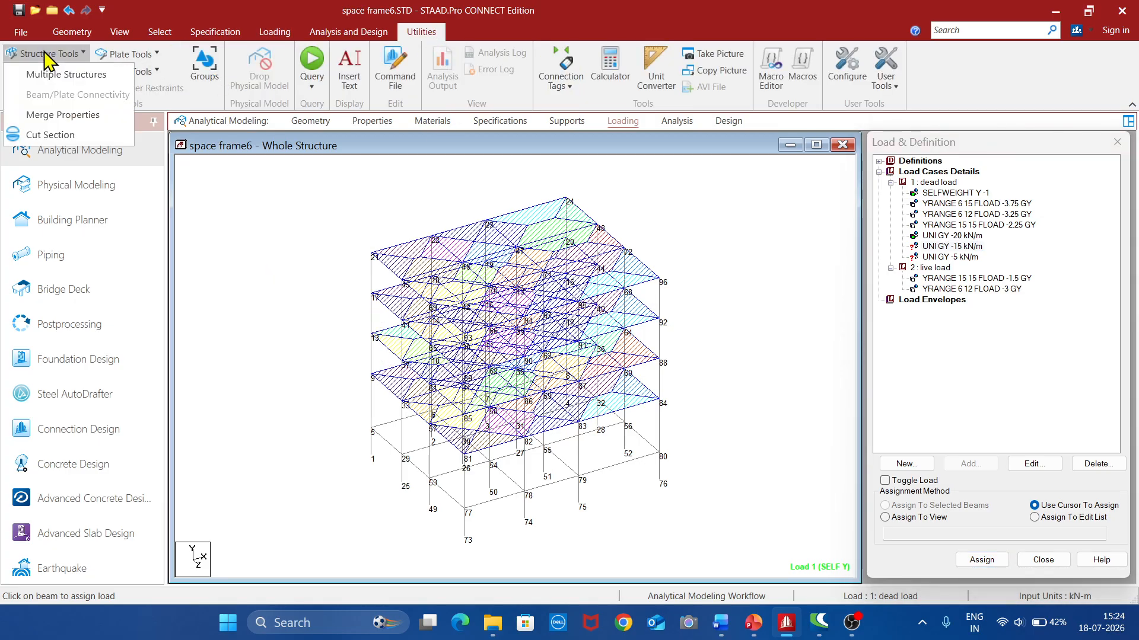
left_click(47, 134)
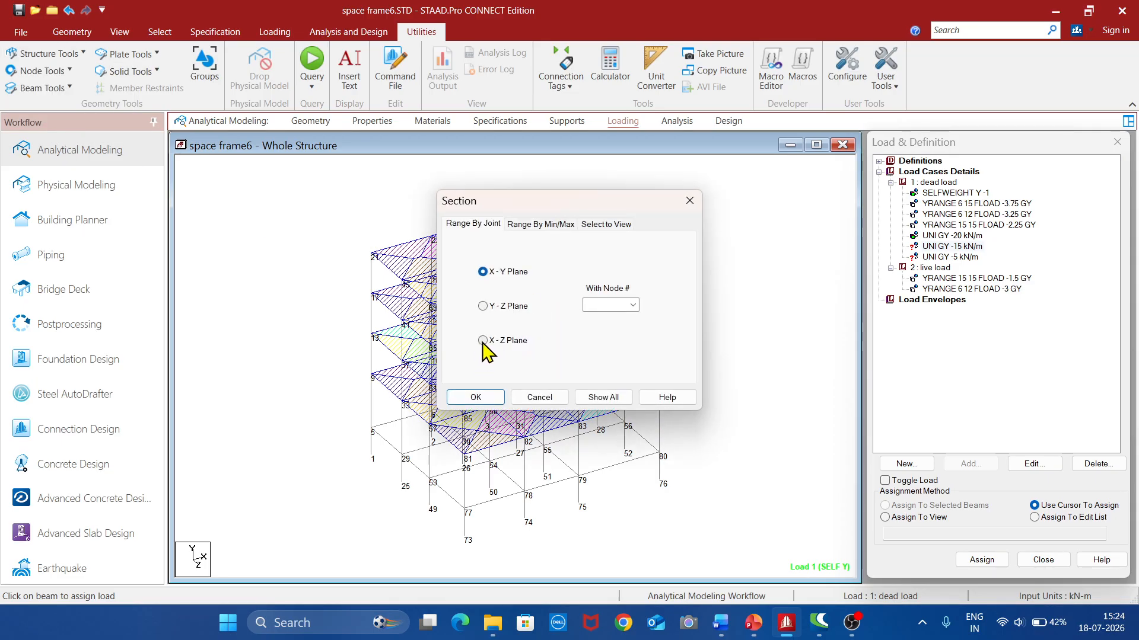
left_click(599, 305)
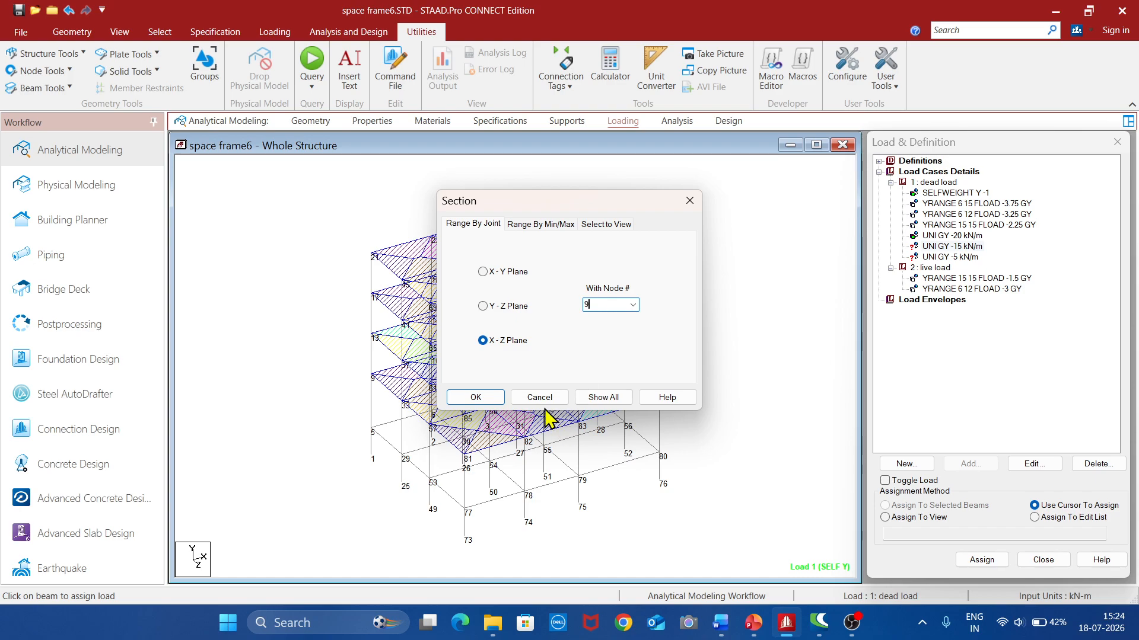
left_click(476, 398)
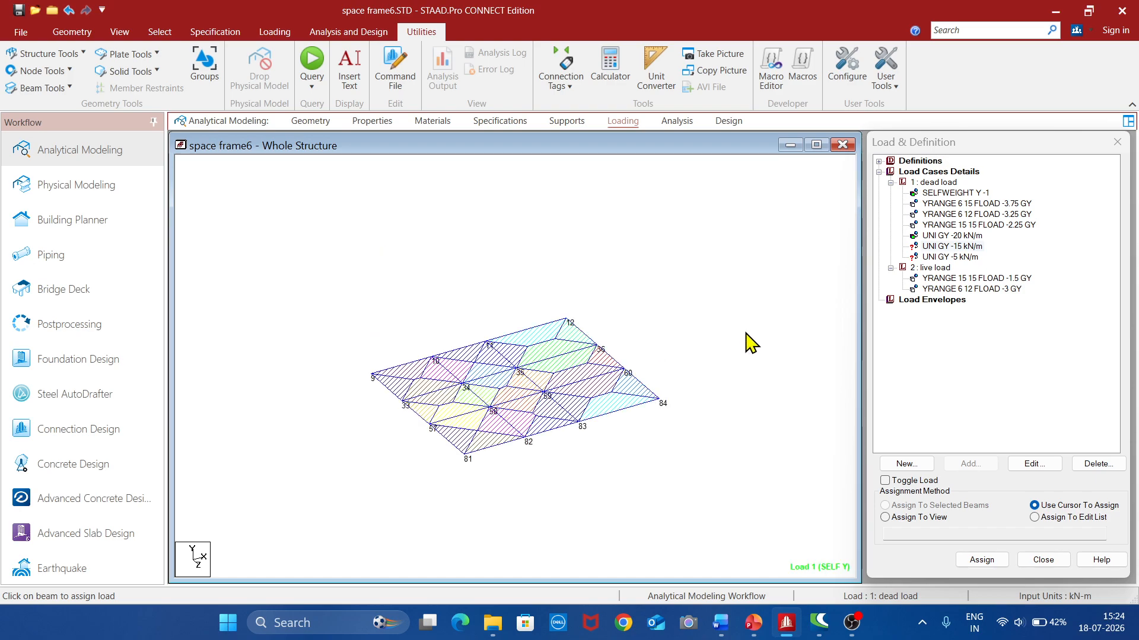
Choose the UNI GY -15 kN/m dead load and select all perimeter beams between corner nodes 9, 81, 84 and 12
left_click(960, 247)
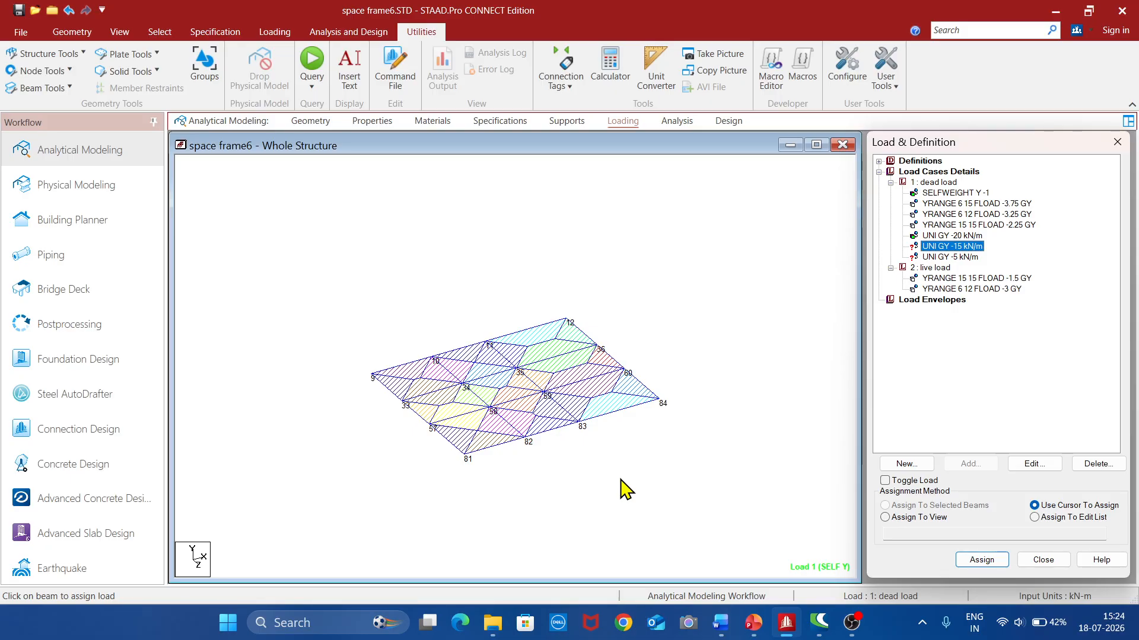
left_click(392, 396)
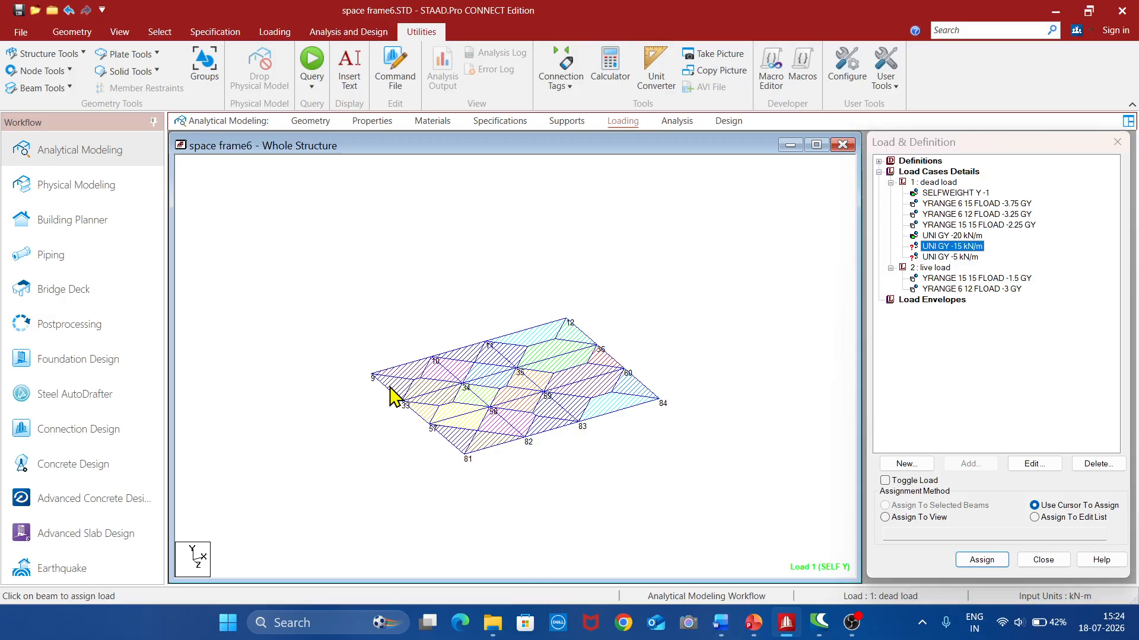
left_click(422, 422)
left_click(452, 442)
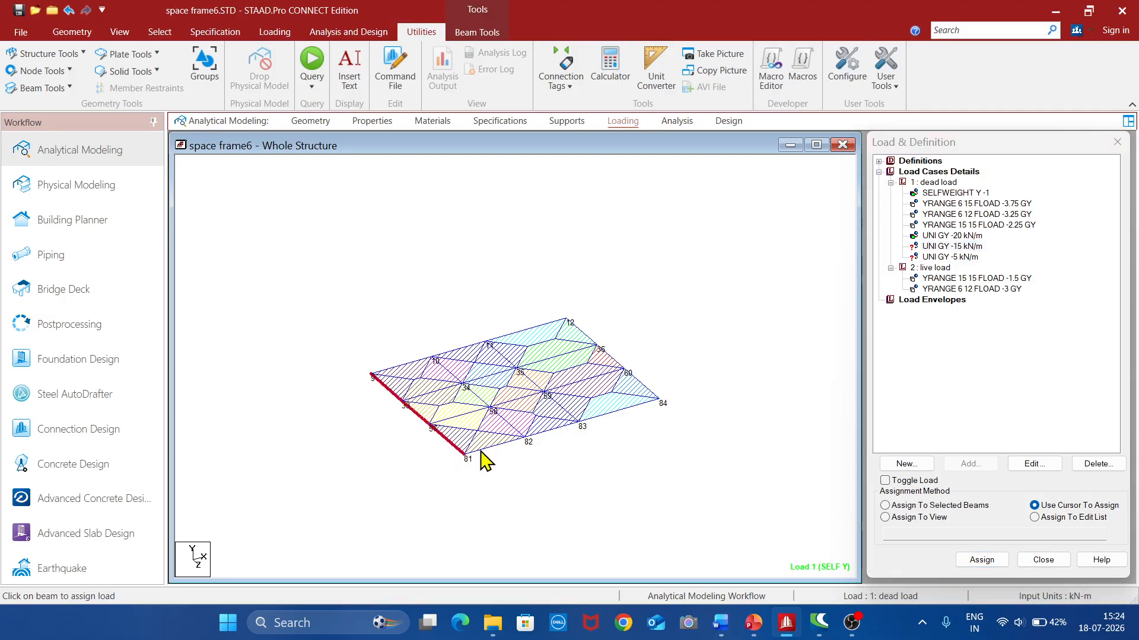
left_click(492, 448)
left_click(561, 427)
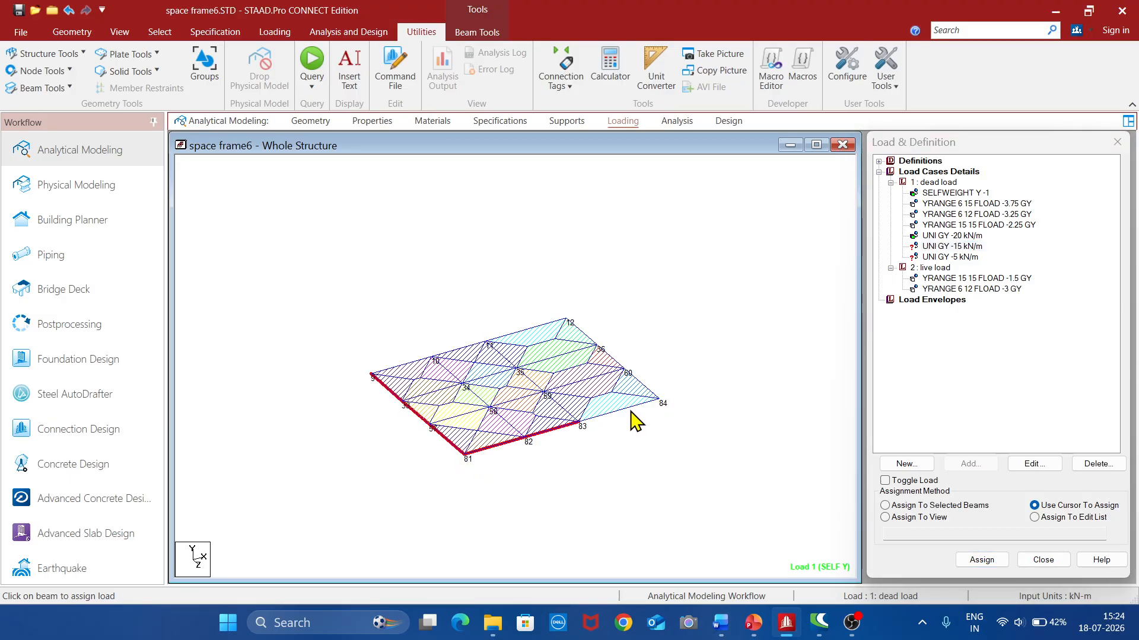
left_click(632, 407)
left_click(640, 384)
left_click(611, 360)
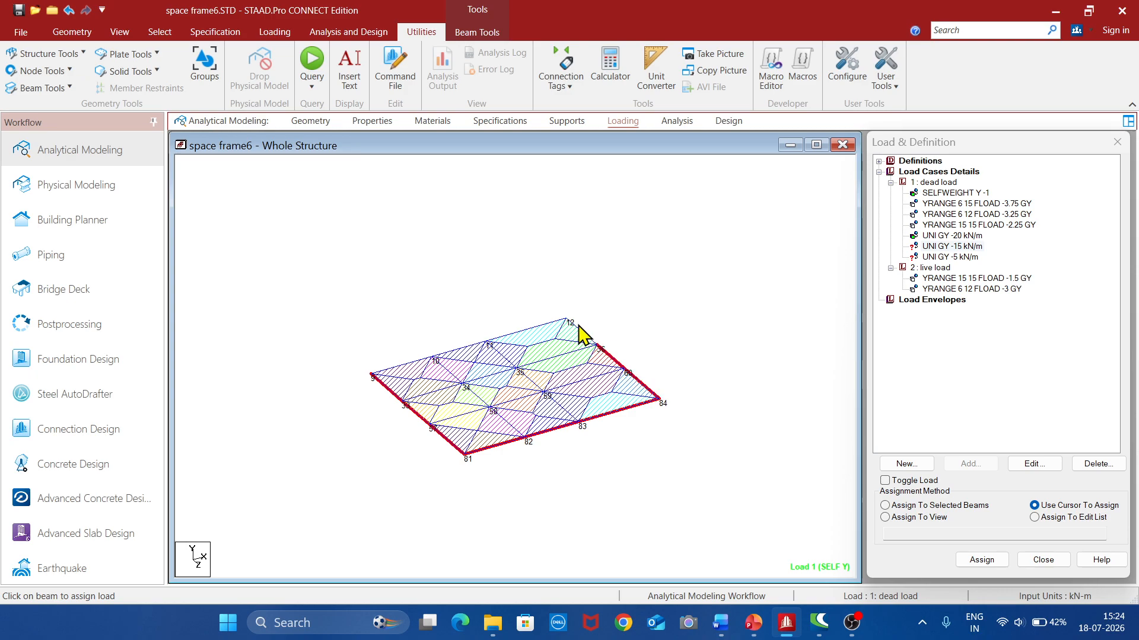
left_click(580, 331)
left_click(508, 336)
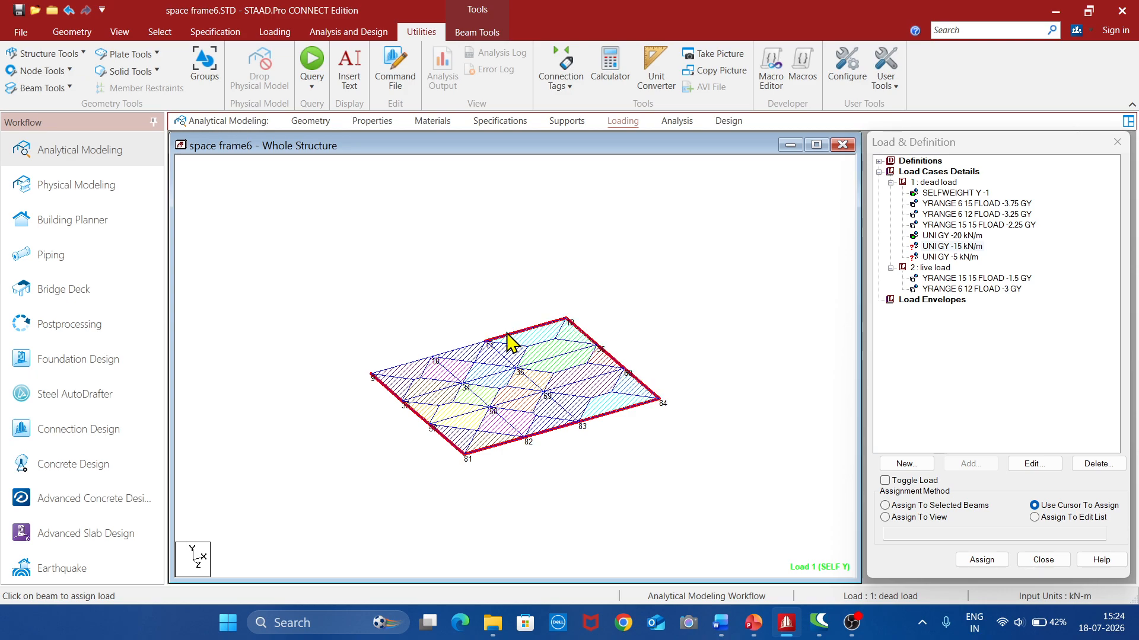
left_click(457, 351)
Add the interior beams along nodes 33-34-35, 11-35-59, 59-60 and 34-58-82 to the selection
left_click(443, 393)
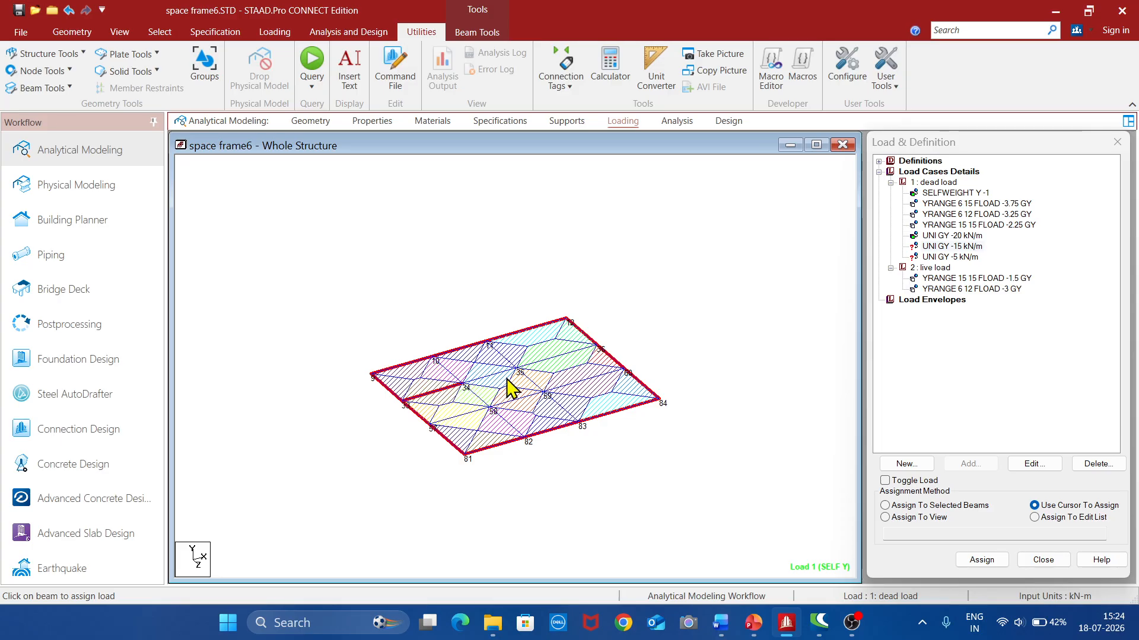
left_click(503, 356)
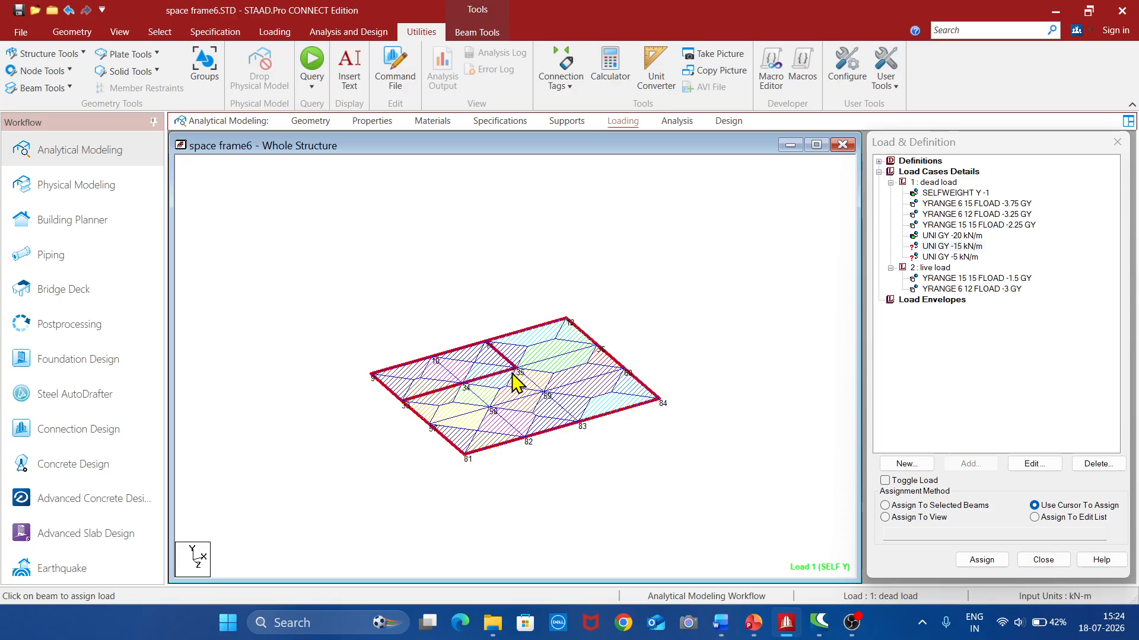
left_click(535, 384)
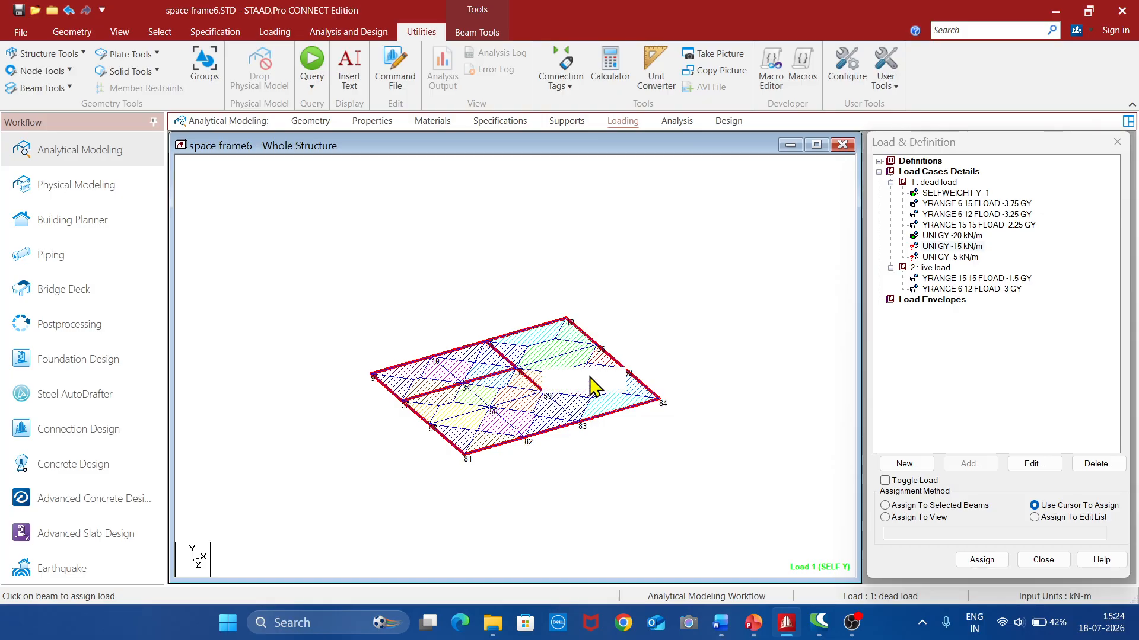
left_click(591, 381)
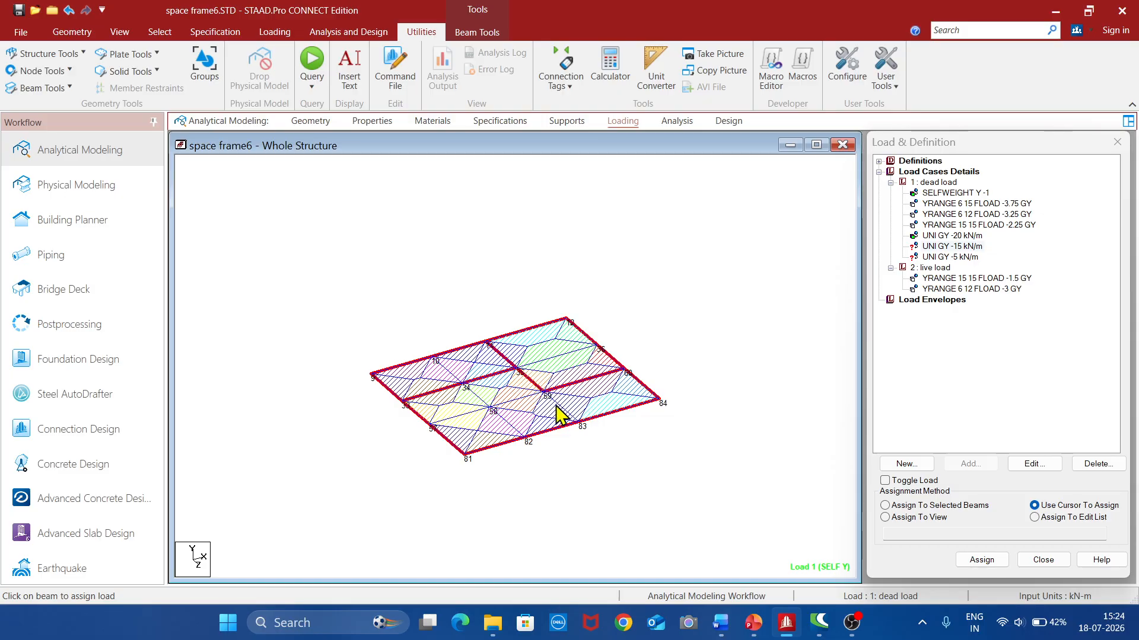
left_click(502, 420)
left_click(478, 399)
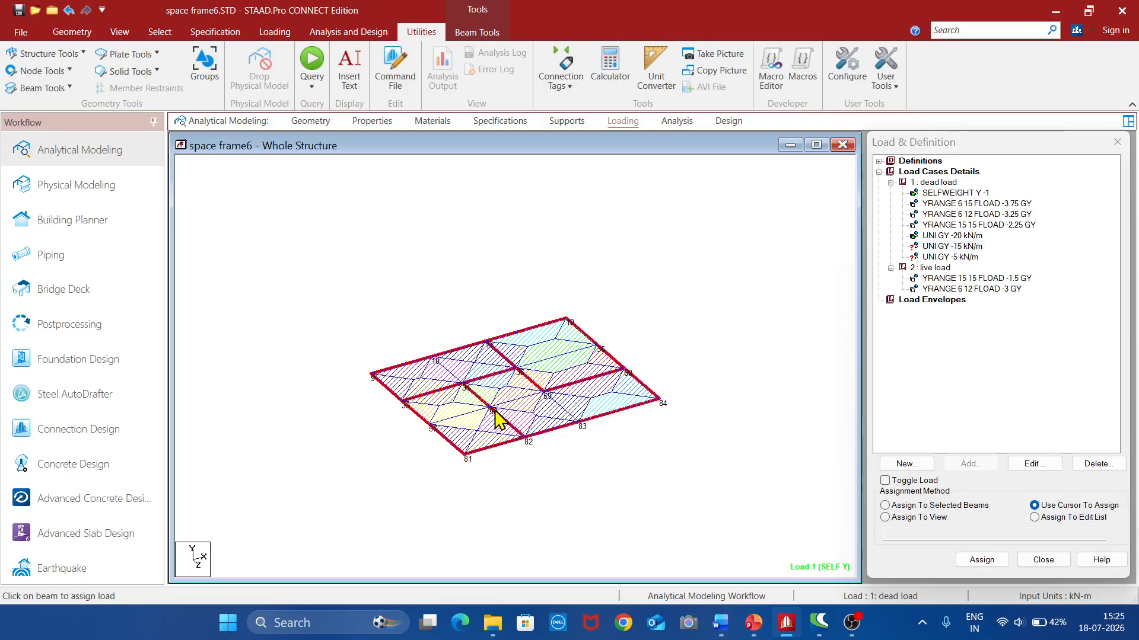
Assign the UNI GY -15 kN/m dead load to the selected beams and display the whole structure again
left_click(885, 506)
left_click(979, 560)
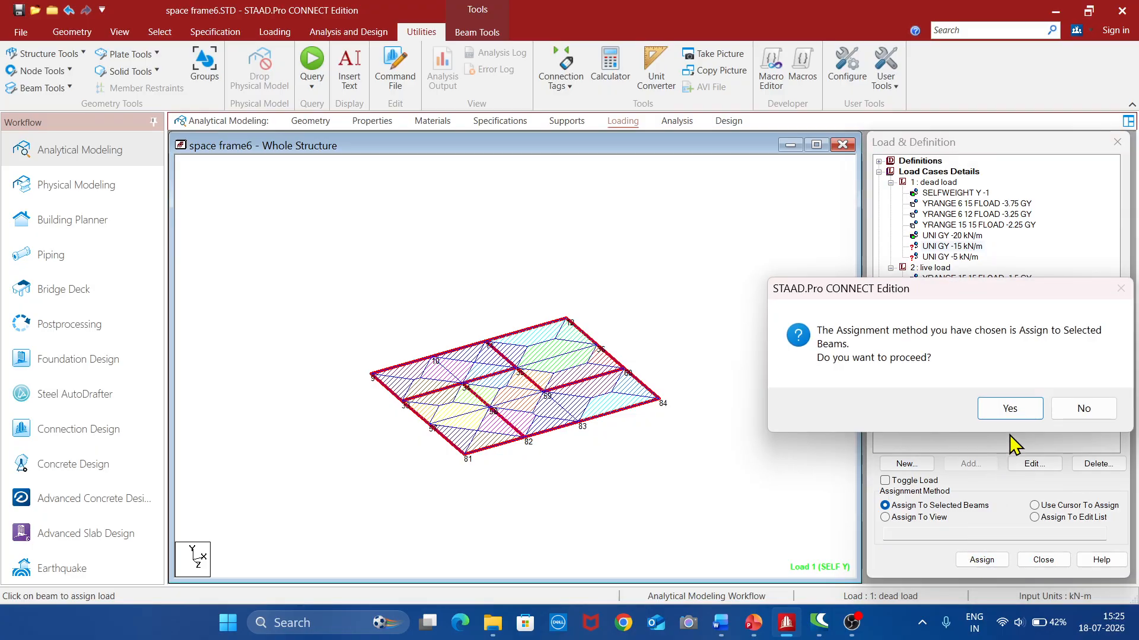
left_click(1015, 414)
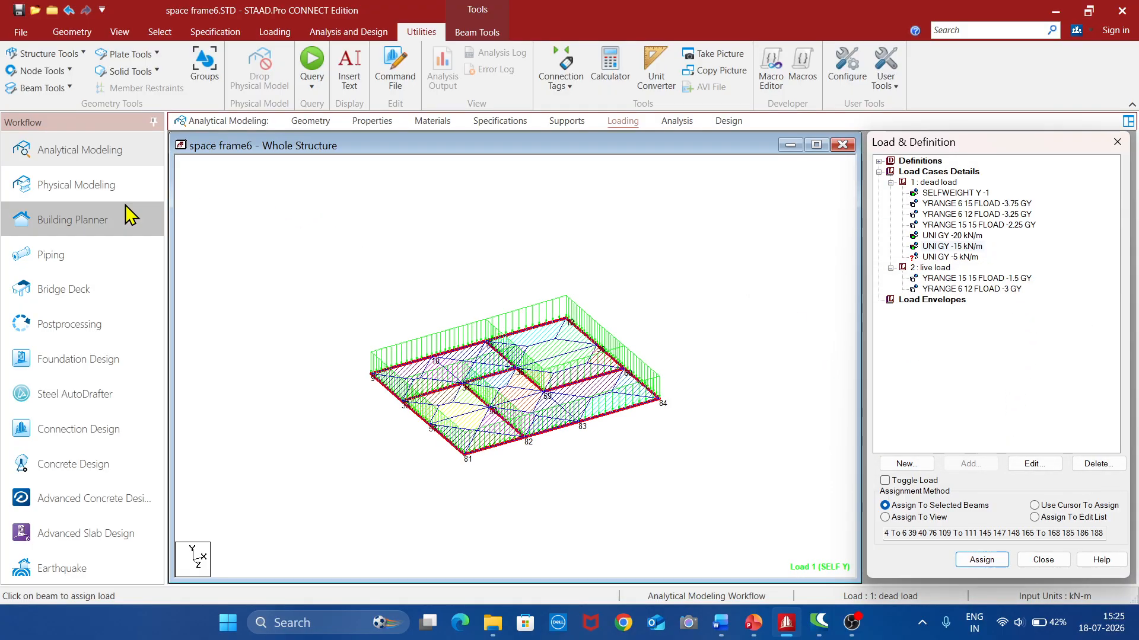
left_click(117, 26)
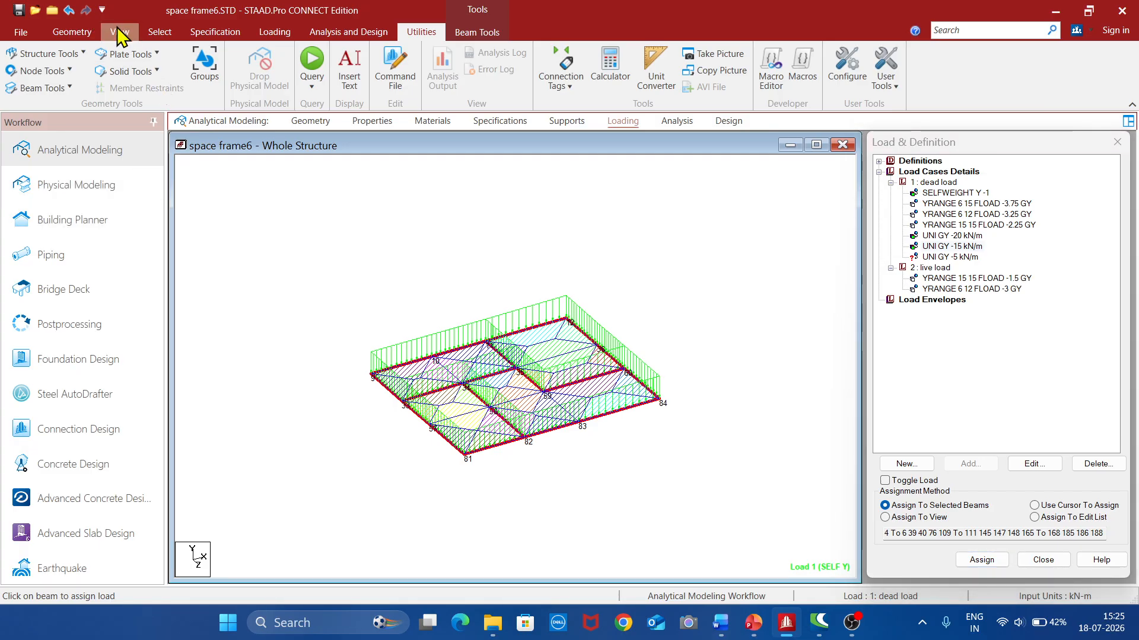
left_click(196, 79)
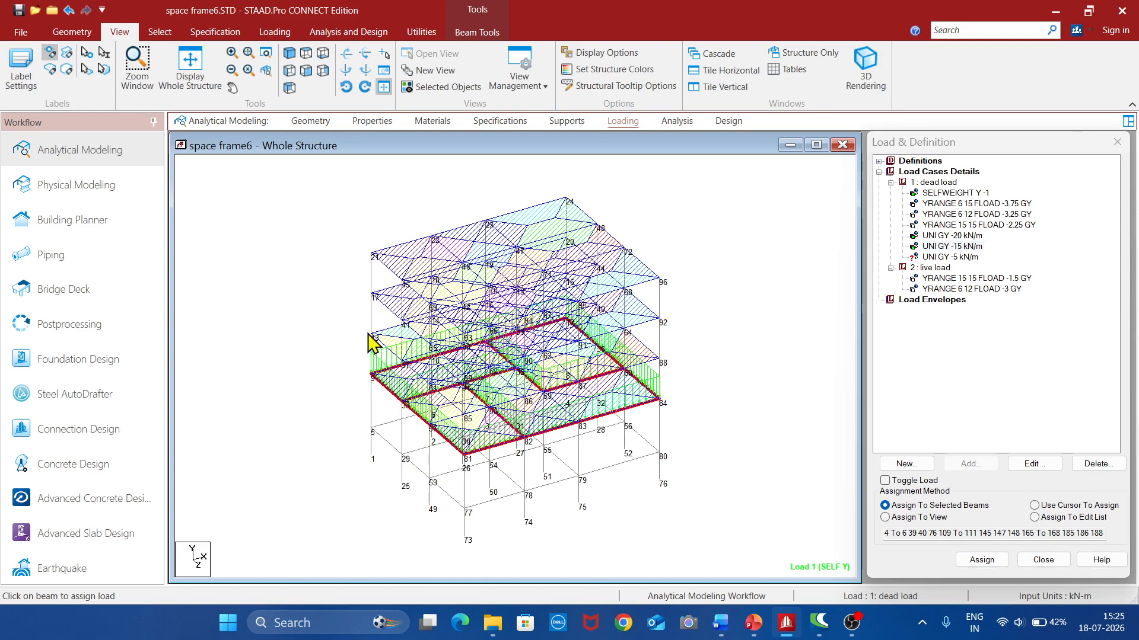
Cut a section by joint along the X-Z plane with node 13 to isolate that beam level
left_click(422, 32)
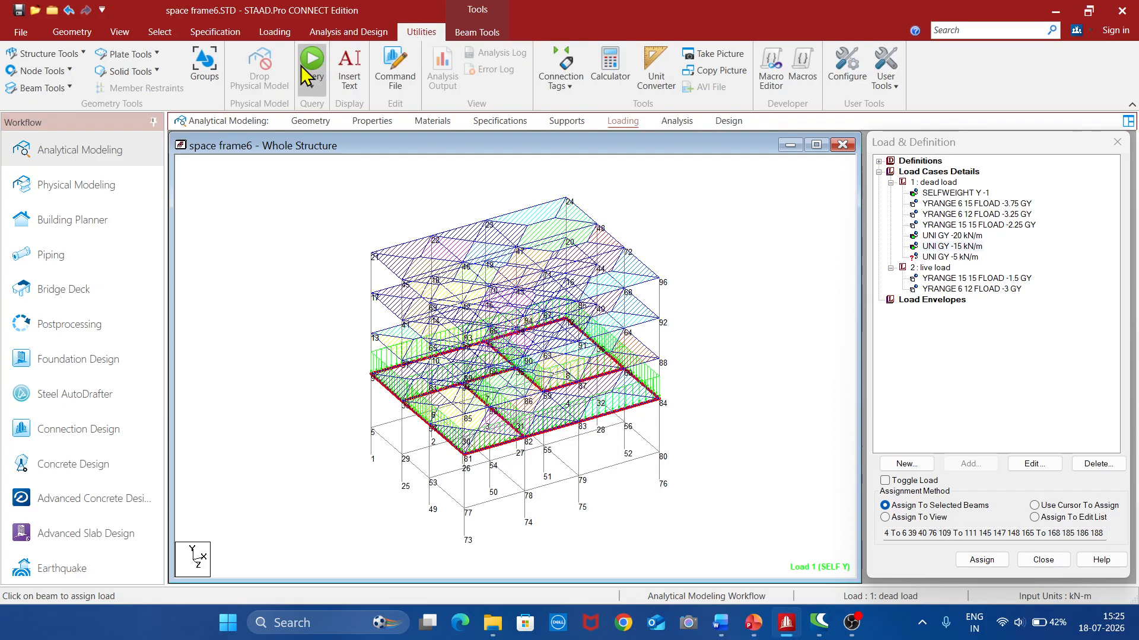
left_click(47, 54)
left_click(50, 134)
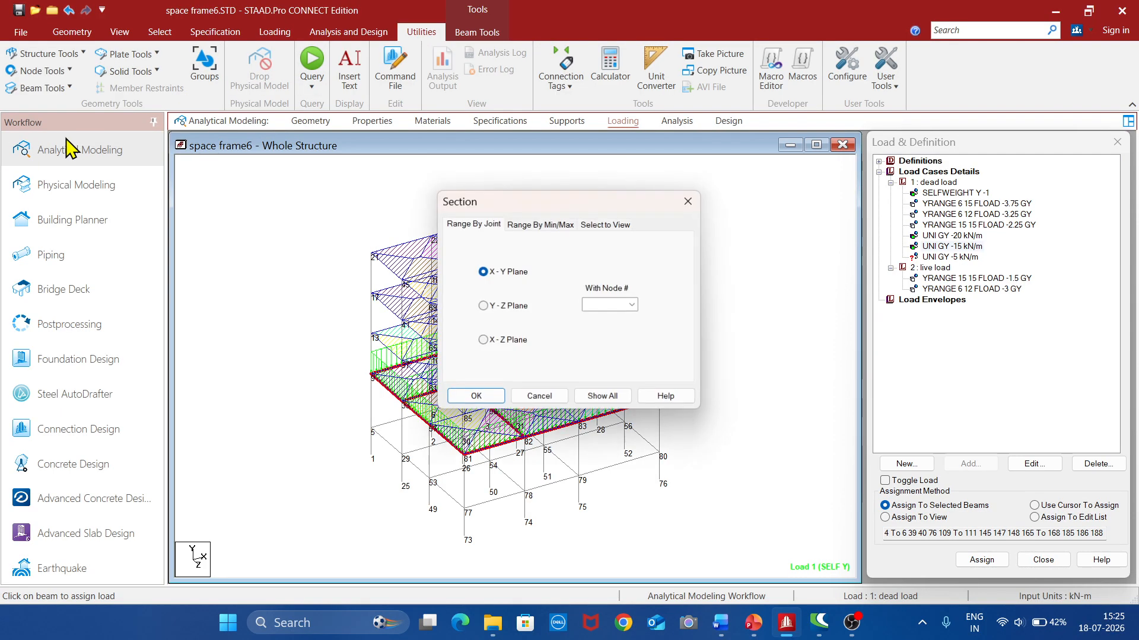
left_click(484, 341)
left_click(595, 305)
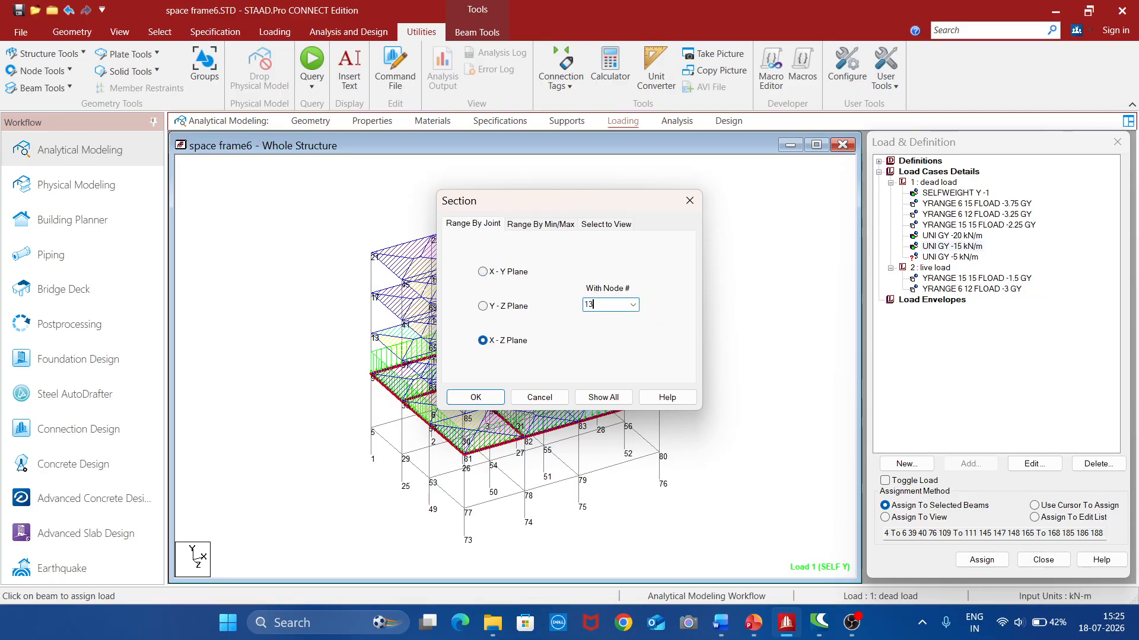
left_click(476, 398)
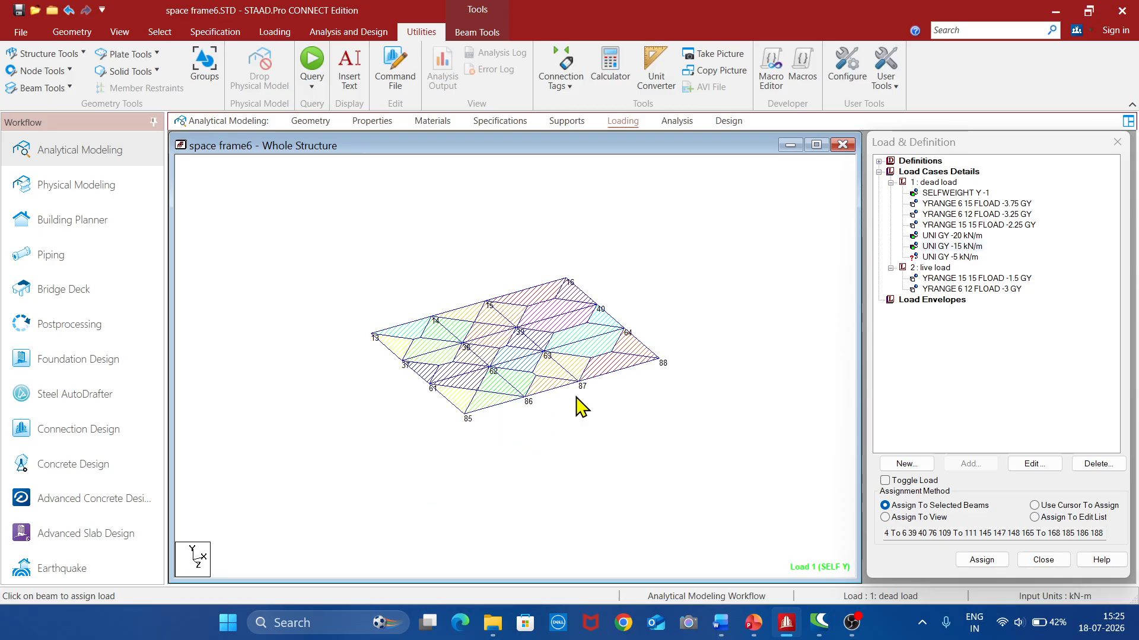
Choose the UNI GY -15 kN/m dead load and select the perimeter beams between corner nodes 13, 85, 88 and 16
left_click(973, 246)
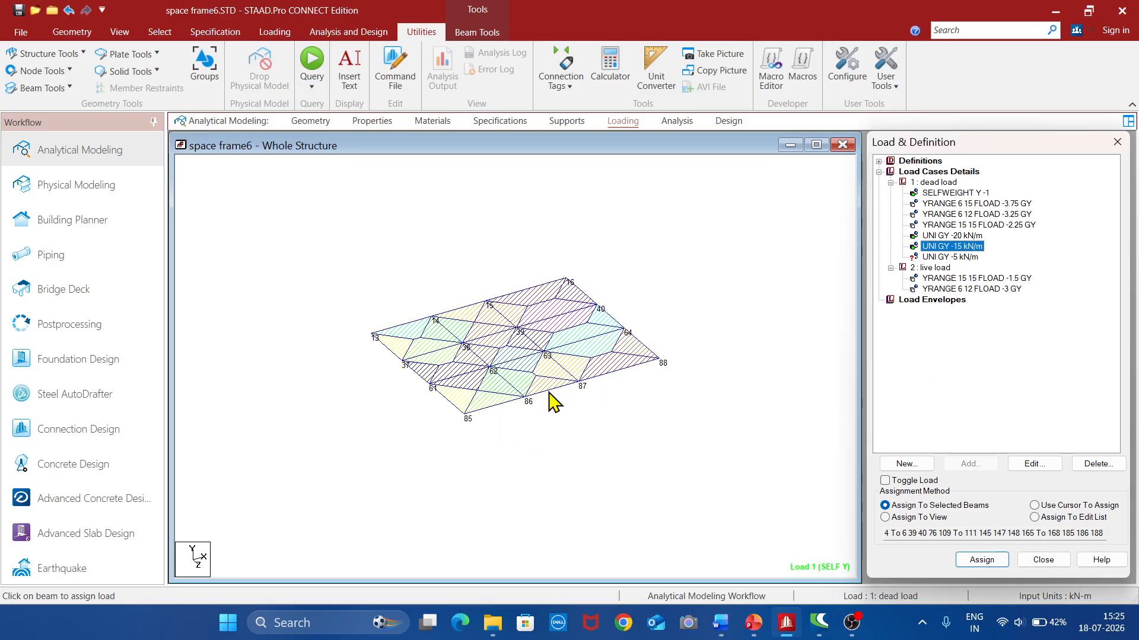
left_click(385, 347)
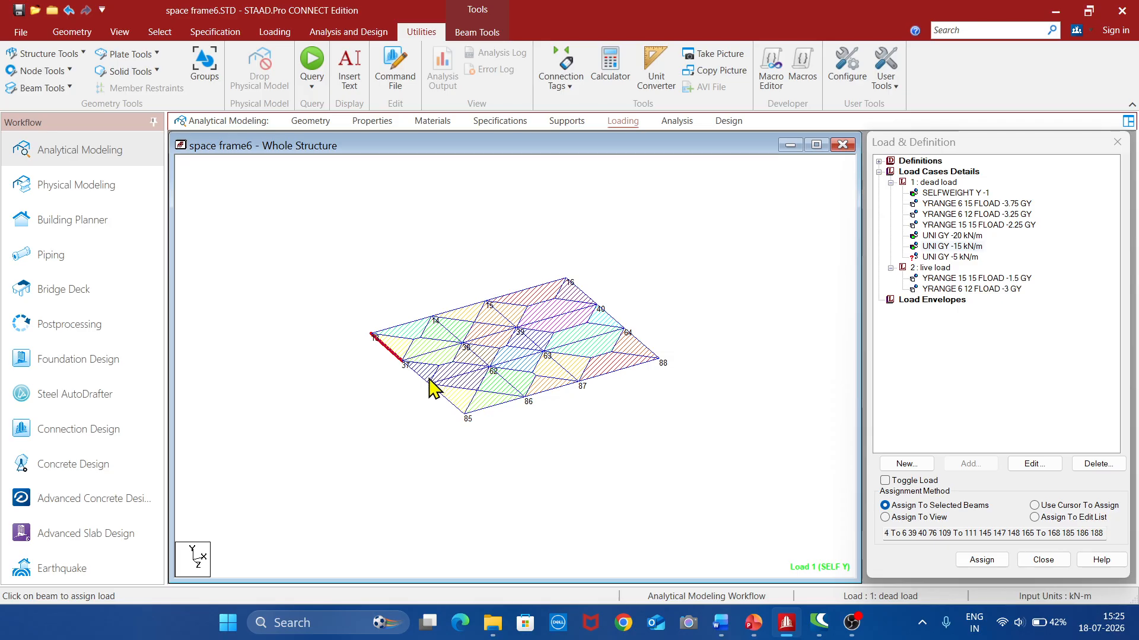
left_click(454, 404, "ctrl")
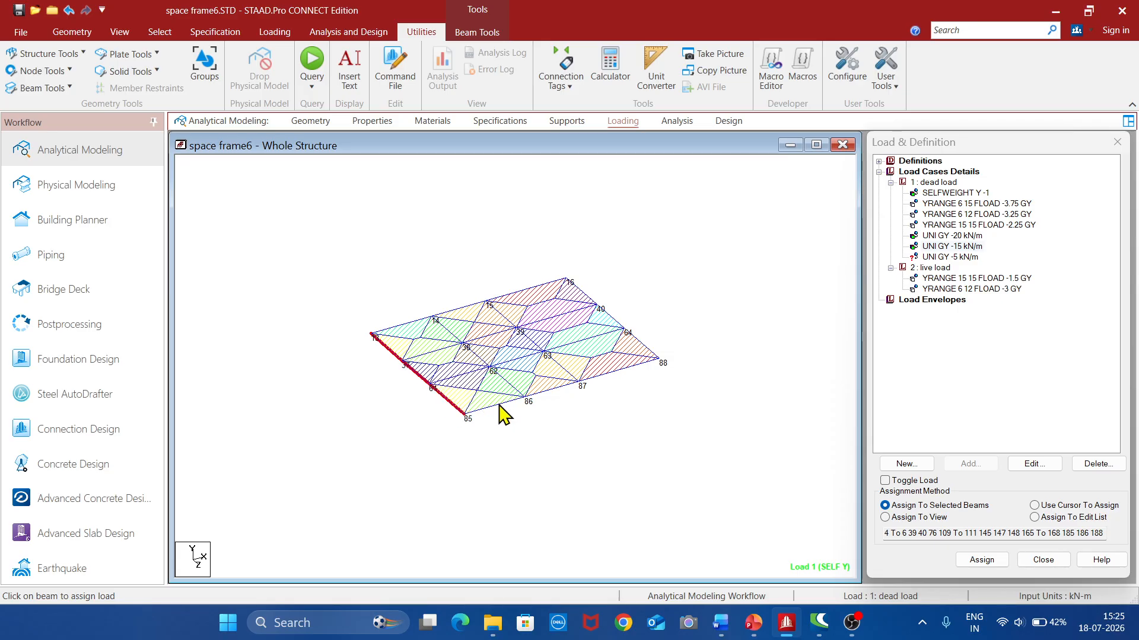
left_click(500, 405, "ctrl")
left_click(549, 390, "ctrl")
left_click(629, 367, "ctrl")
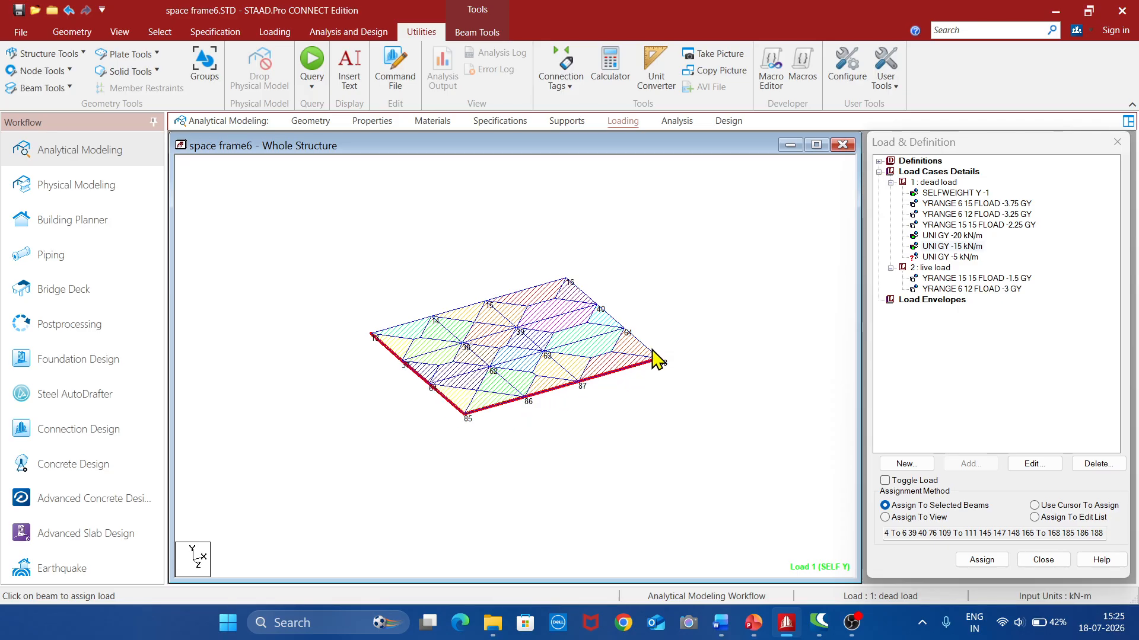
left_click(639, 345, "ctrl")
left_click(611, 319, "ctrl")
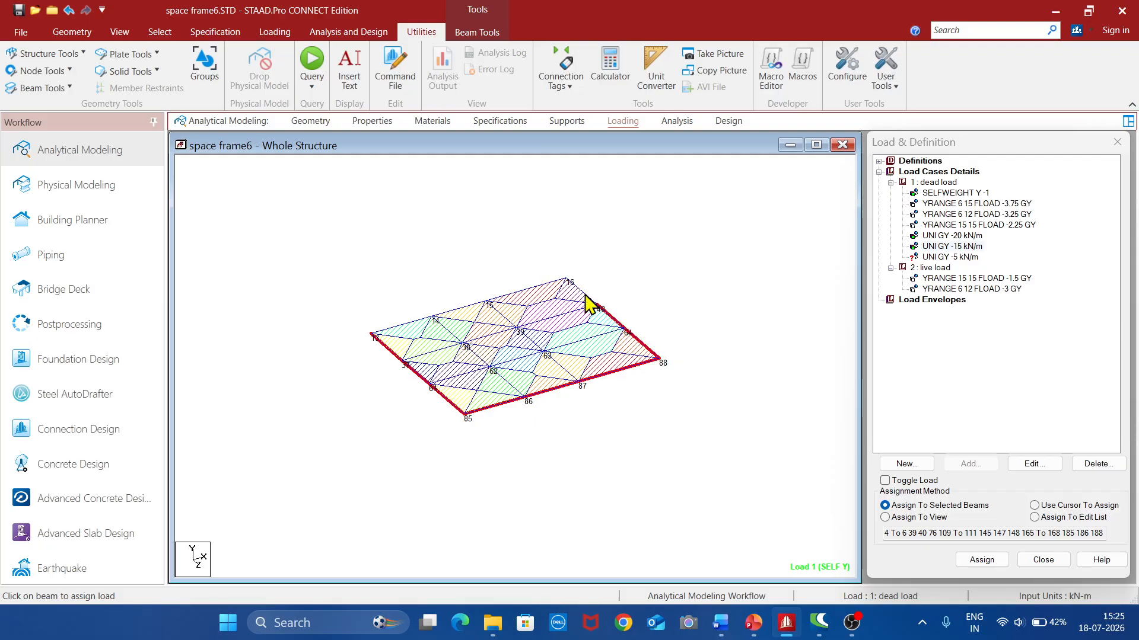
left_click(584, 295, "ctrl")
left_click(530, 290, "ctrl")
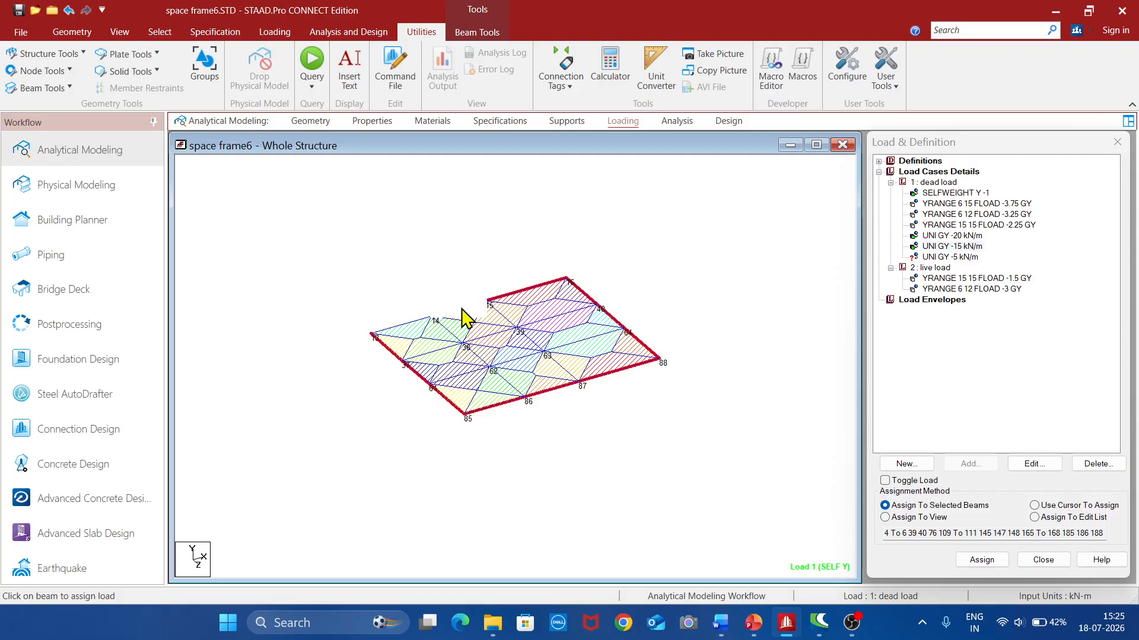
left_click(454, 313, "ctrl")
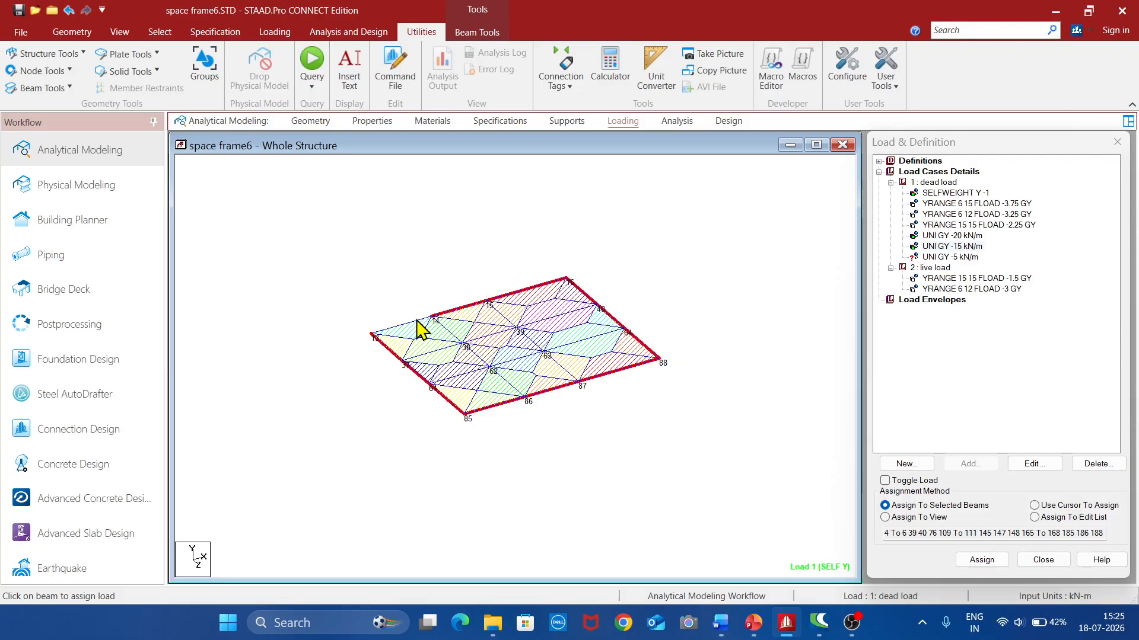
Add the interior beams along nodes 37-38-39 and 39-63-87 to the selection
left_click(446, 350, "ctrl")
left_click(488, 339, "ctrl")
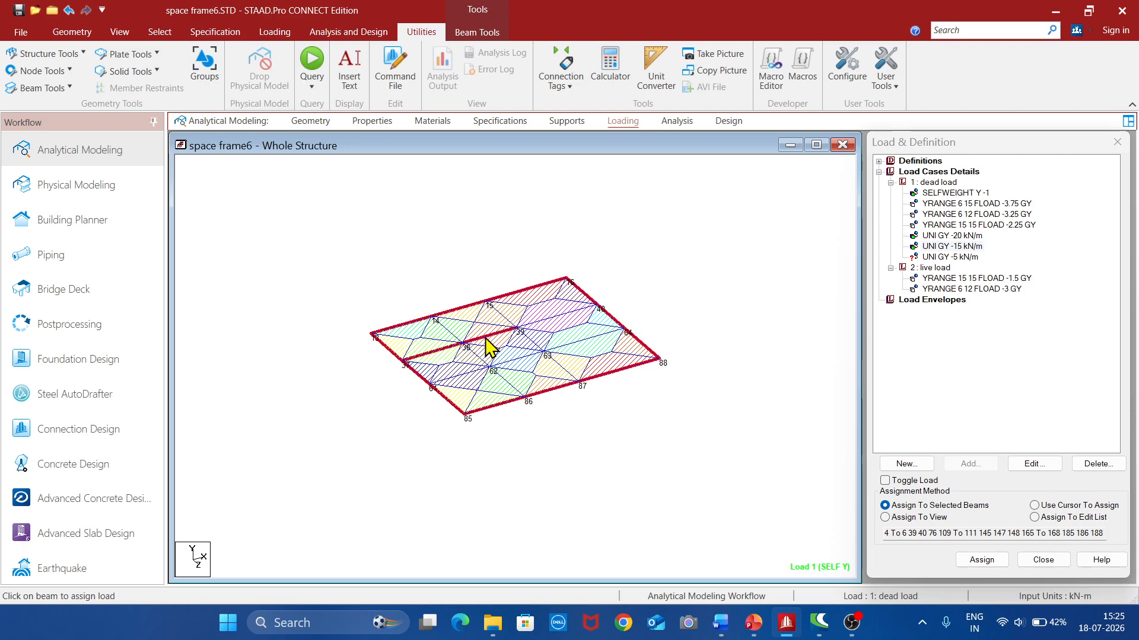
left_click(531, 344, "ctrl")
left_click(563, 371, "ctrl")
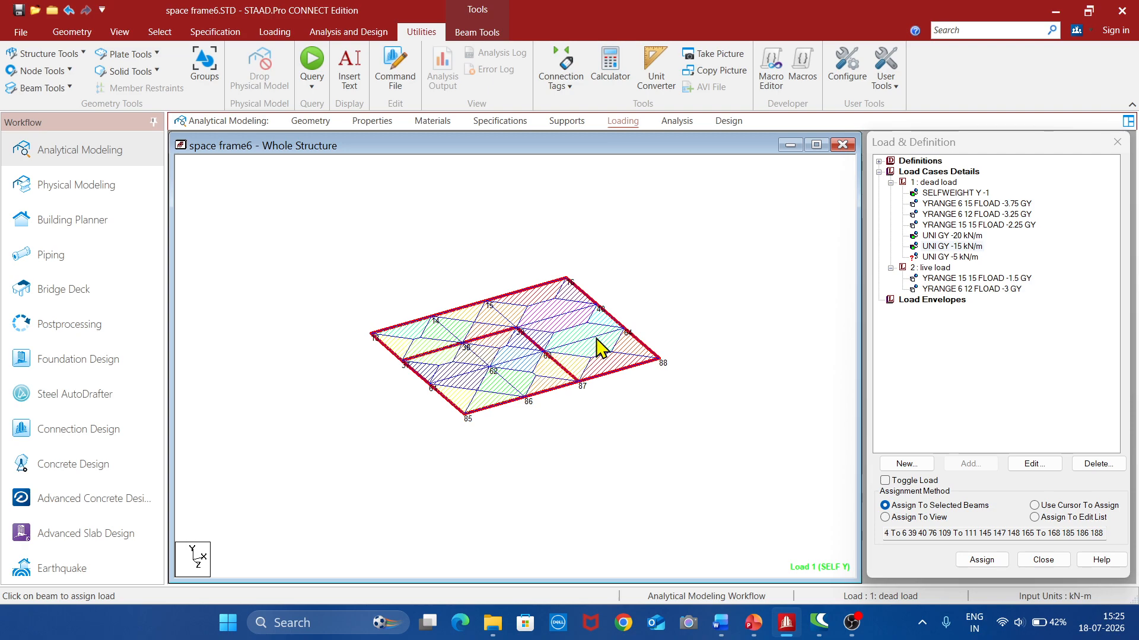
Assign the UNI GY -15 kN/m dead load to the selected beams of the node 13 level and display the whole structure
left_click(986, 561)
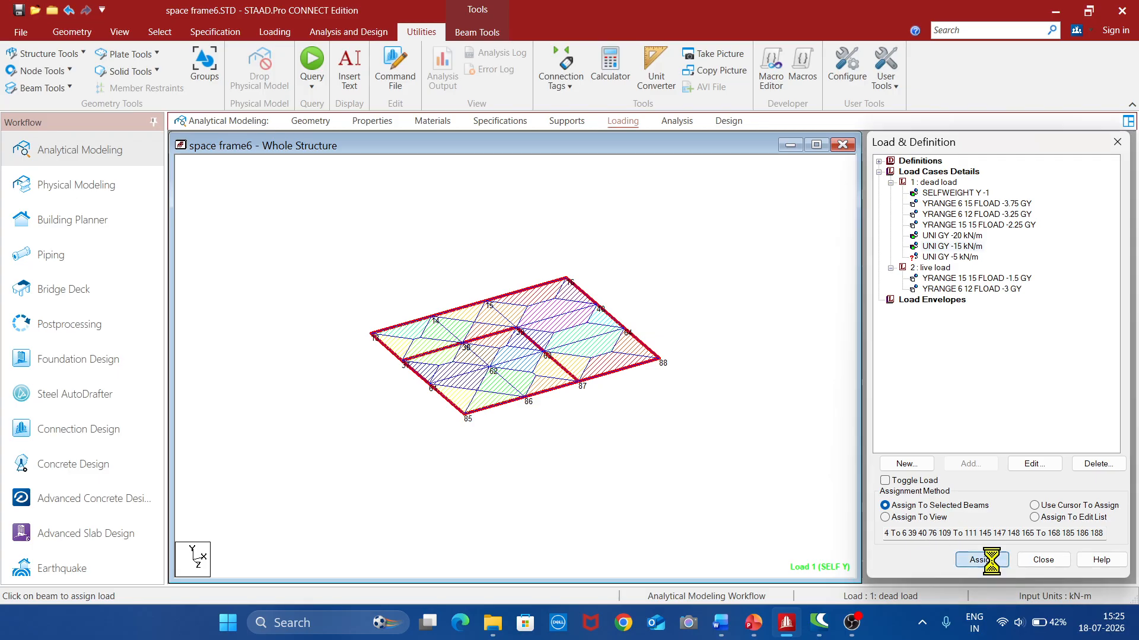
left_click(1009, 410)
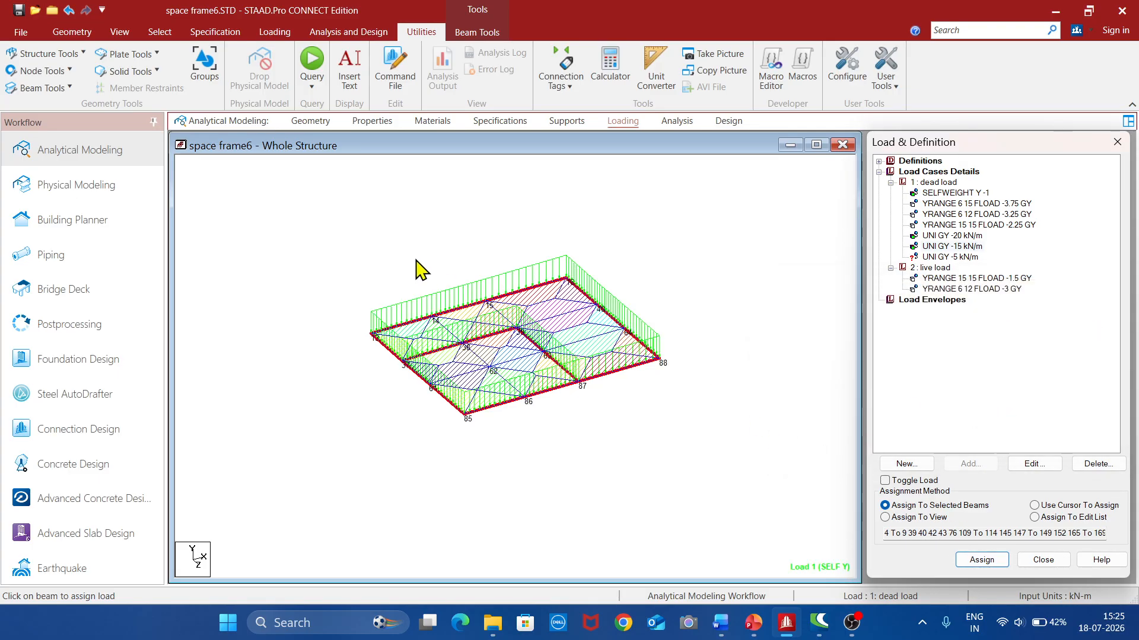
left_click(120, 32)
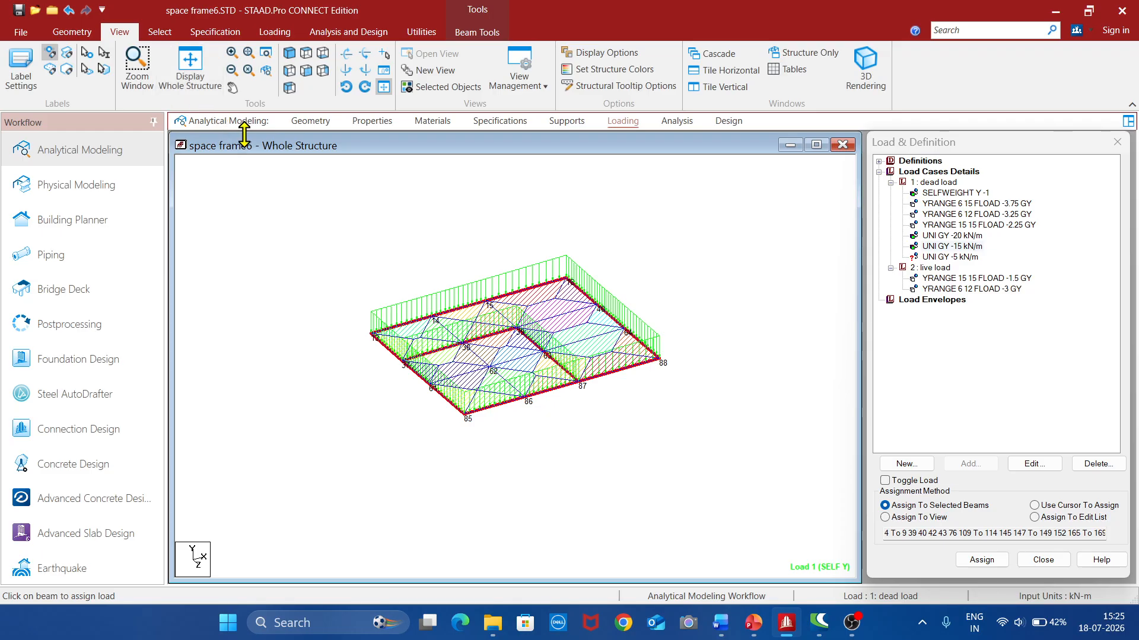
left_click(194, 81)
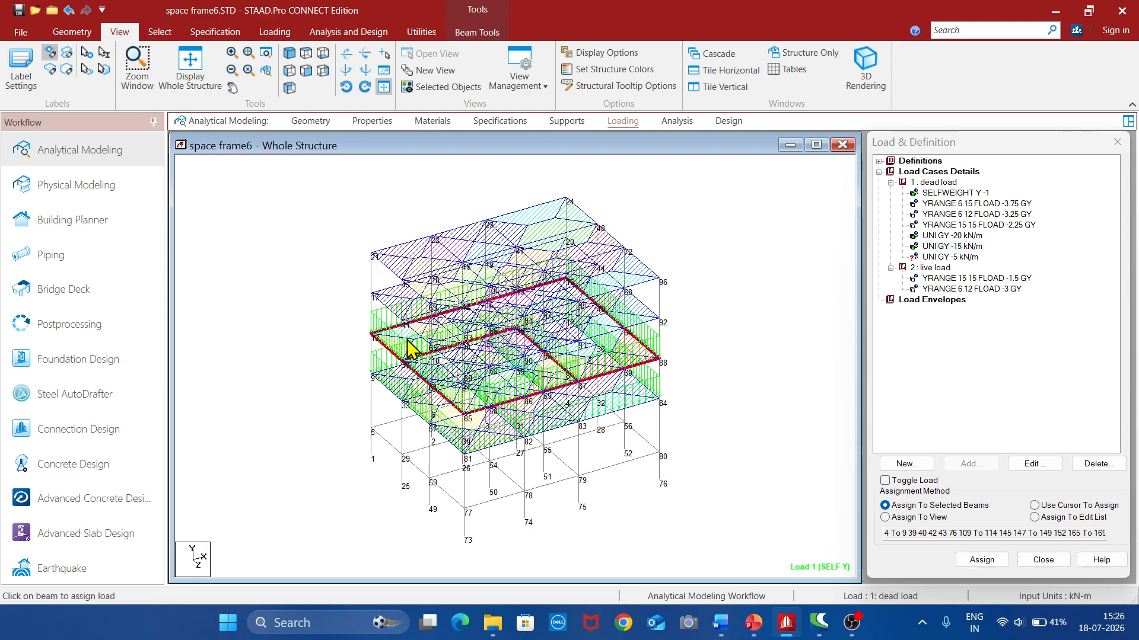
Cut a section by joint along the X-Z plane at node 17 to isolate the next beam level
left_click(427, 29)
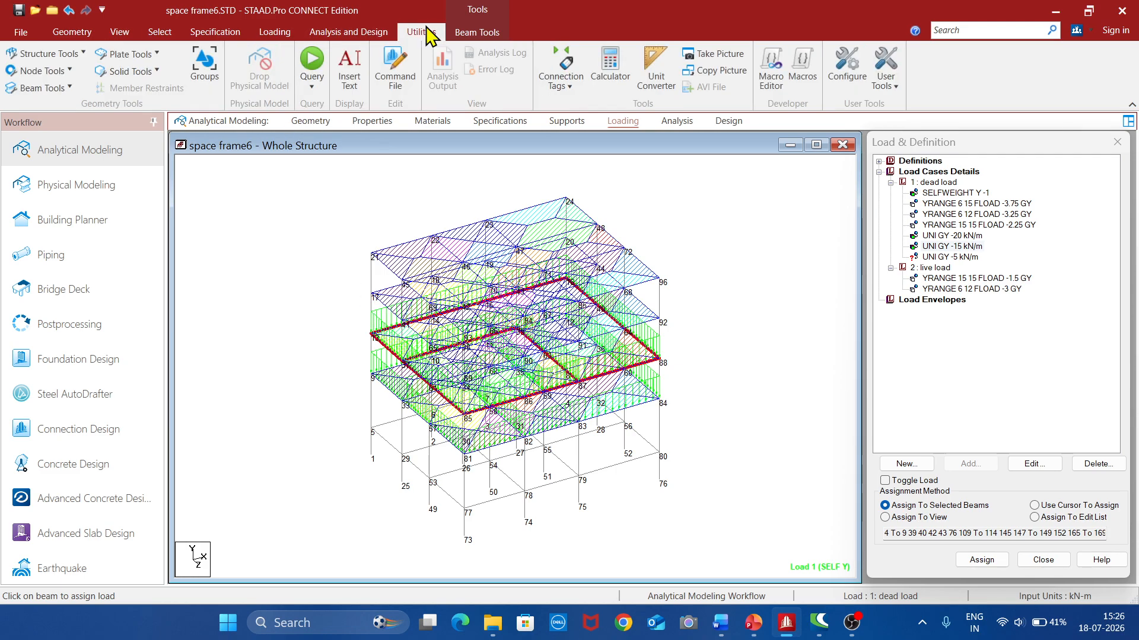
left_click(43, 54)
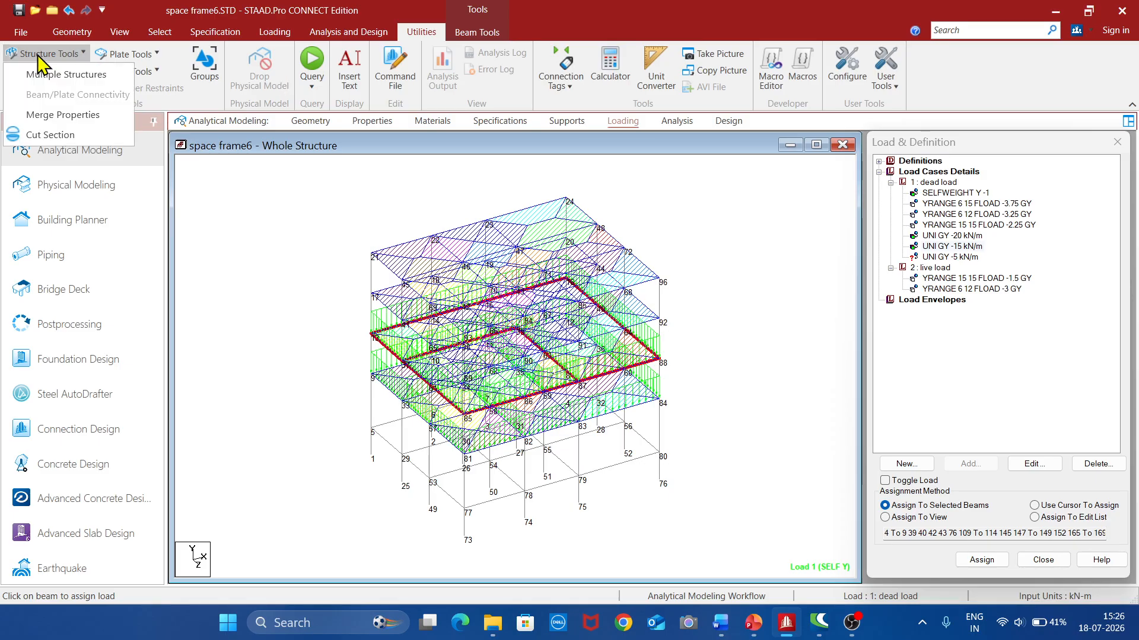
left_click(65, 134)
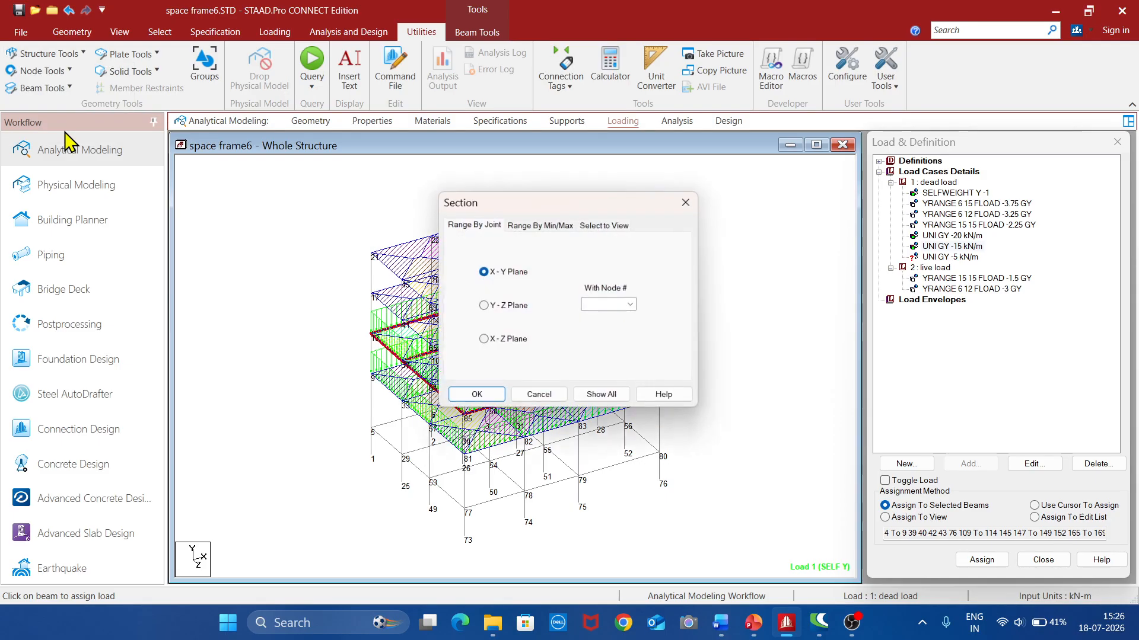
left_click(484, 342)
left_click(606, 304)
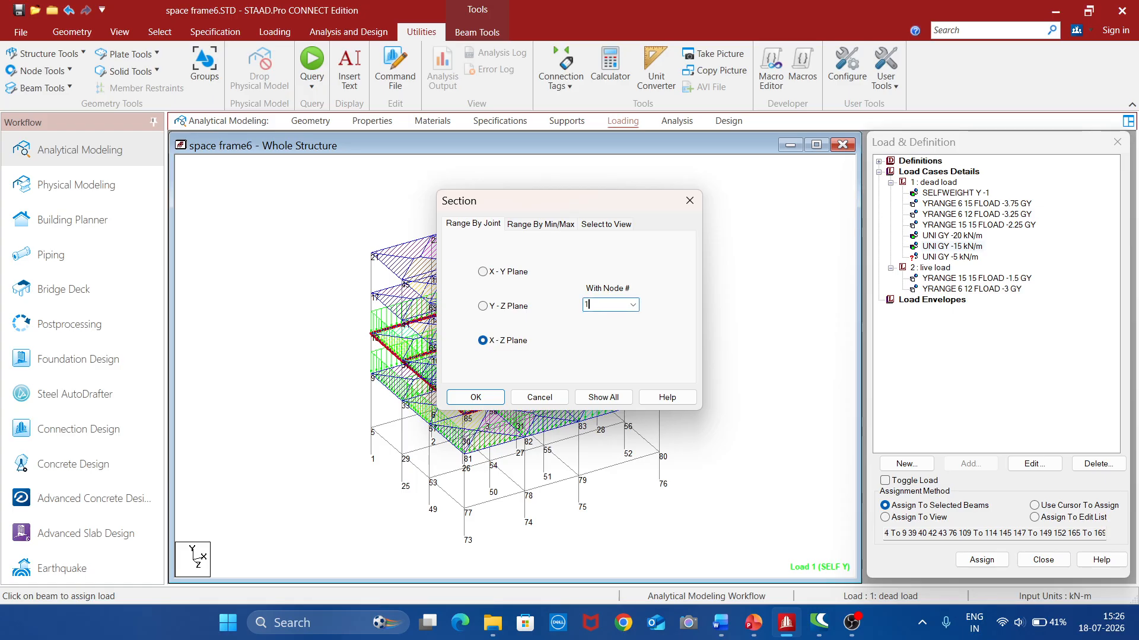
left_click(493, 399)
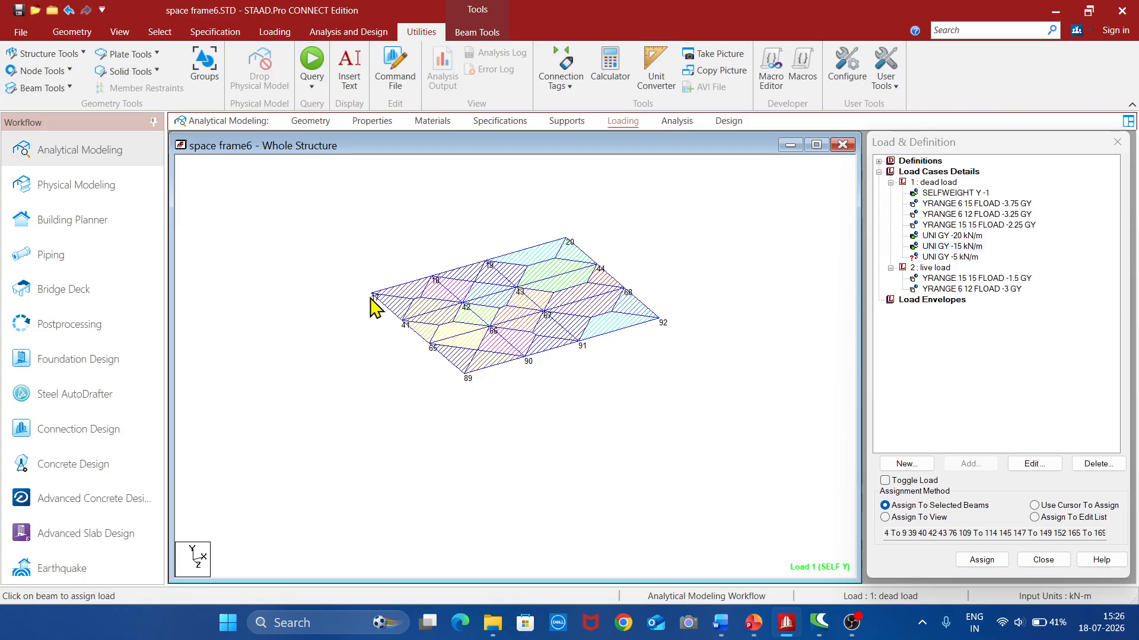
Choose the UNI GY -15 kN/m dead load and select the perimeter beams between corner nodes 17, 89, 92 and 20
left_click(959, 247)
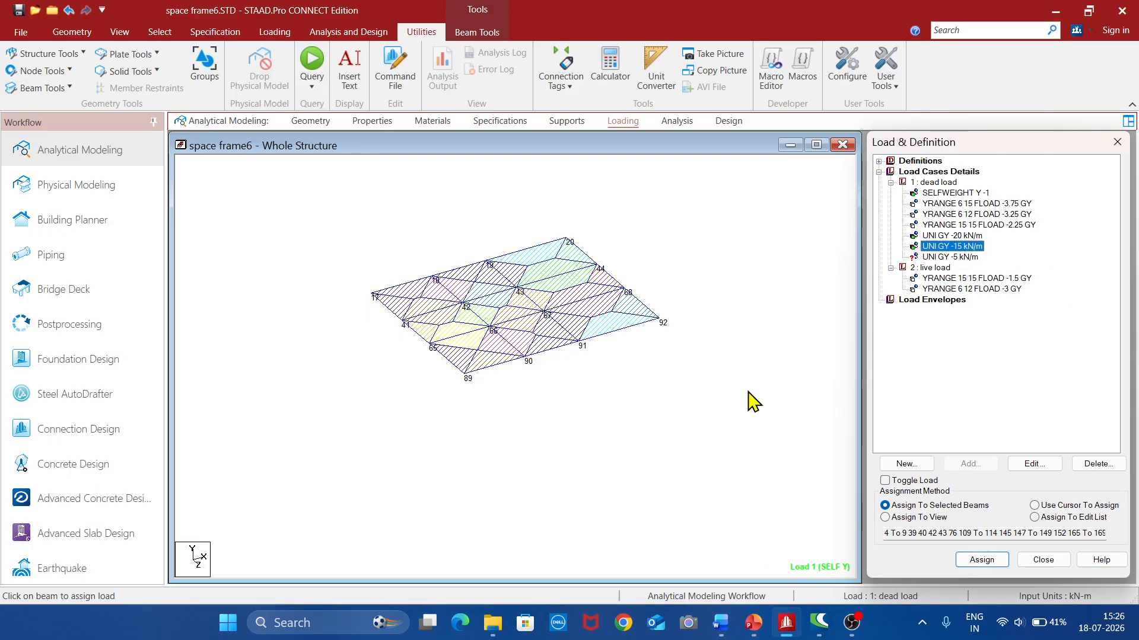
left_click(388, 311)
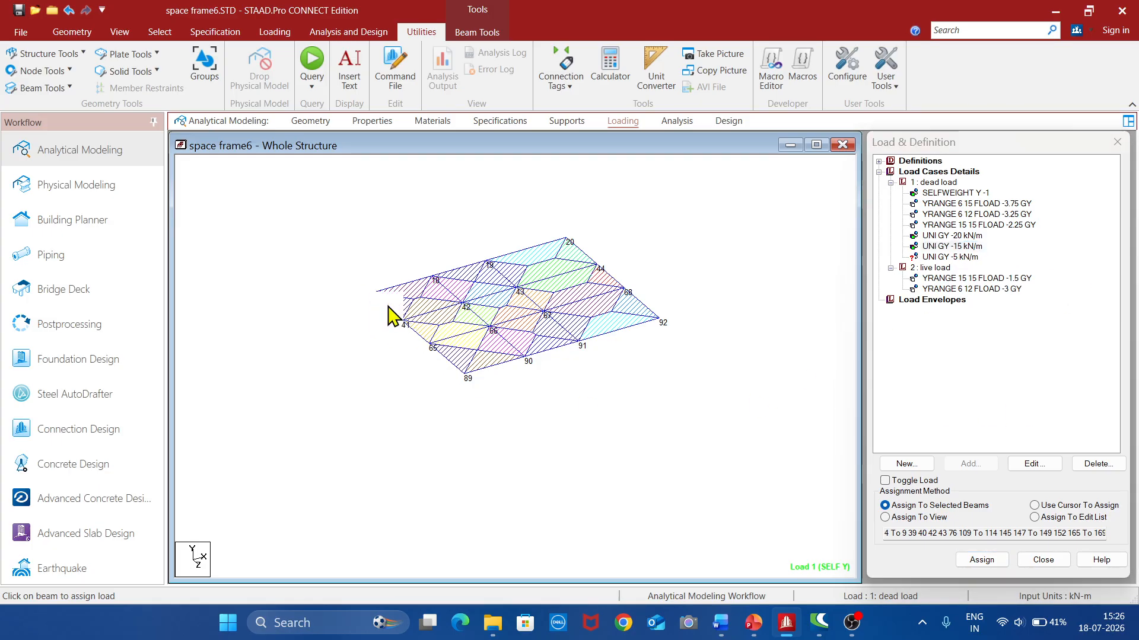
left_click(427, 344, "ctrl")
left_click(449, 362, "ctrl")
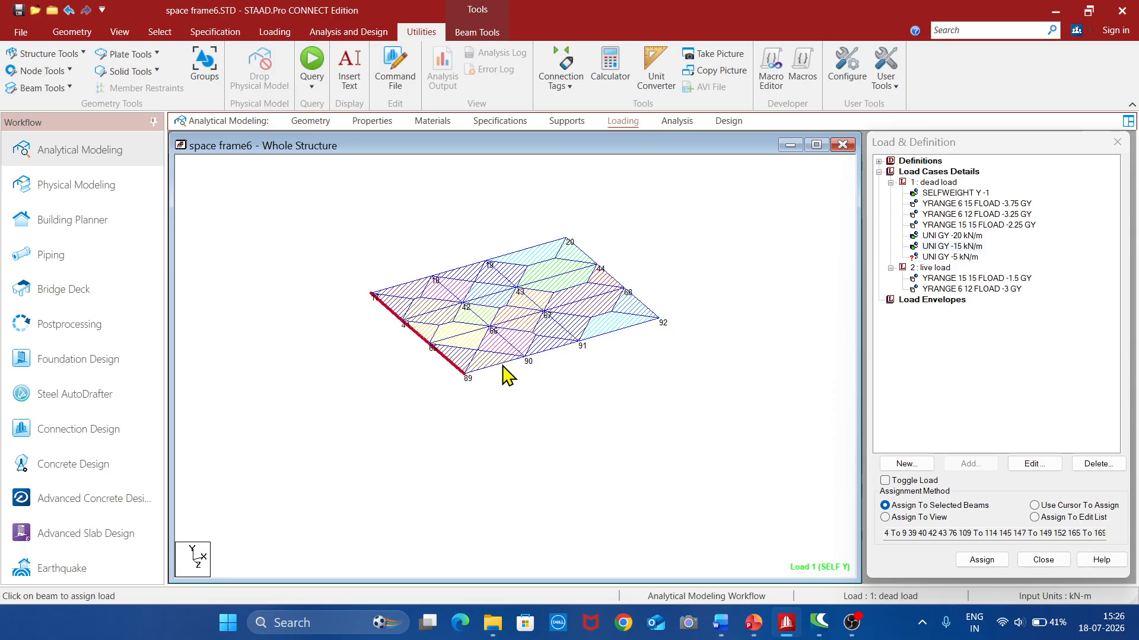
left_click(503, 364, "ctrl")
left_click(551, 349, "ctrl")
left_click(616, 331, "ctrl")
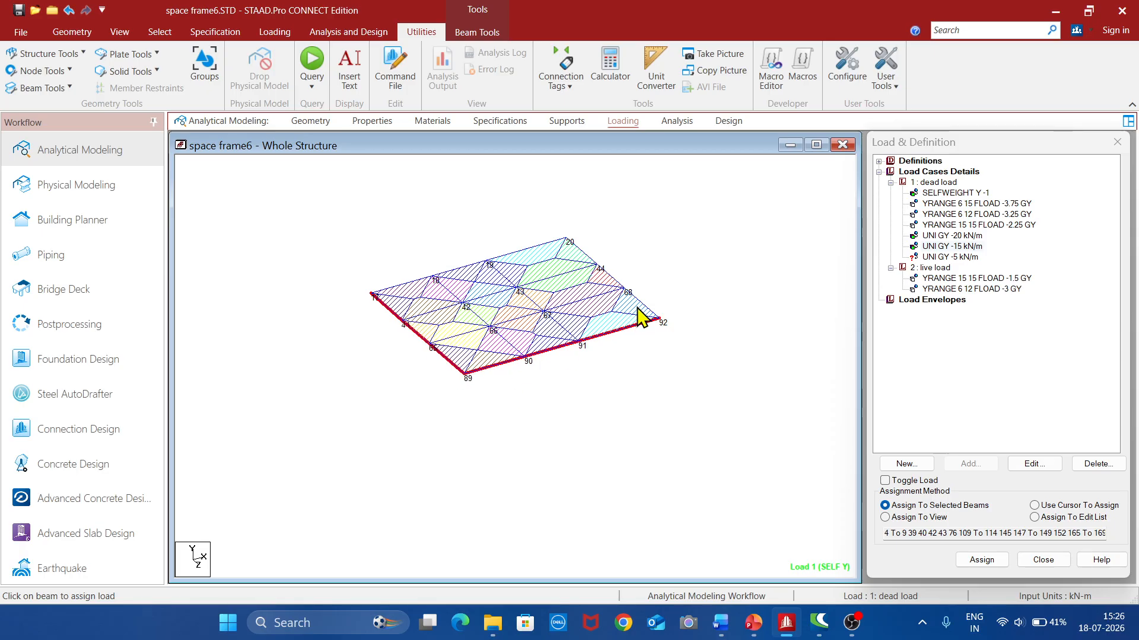
left_click(635, 305, "ctrl")
left_click(610, 278, "ctrl")
left_click(581, 253, "ctrl")
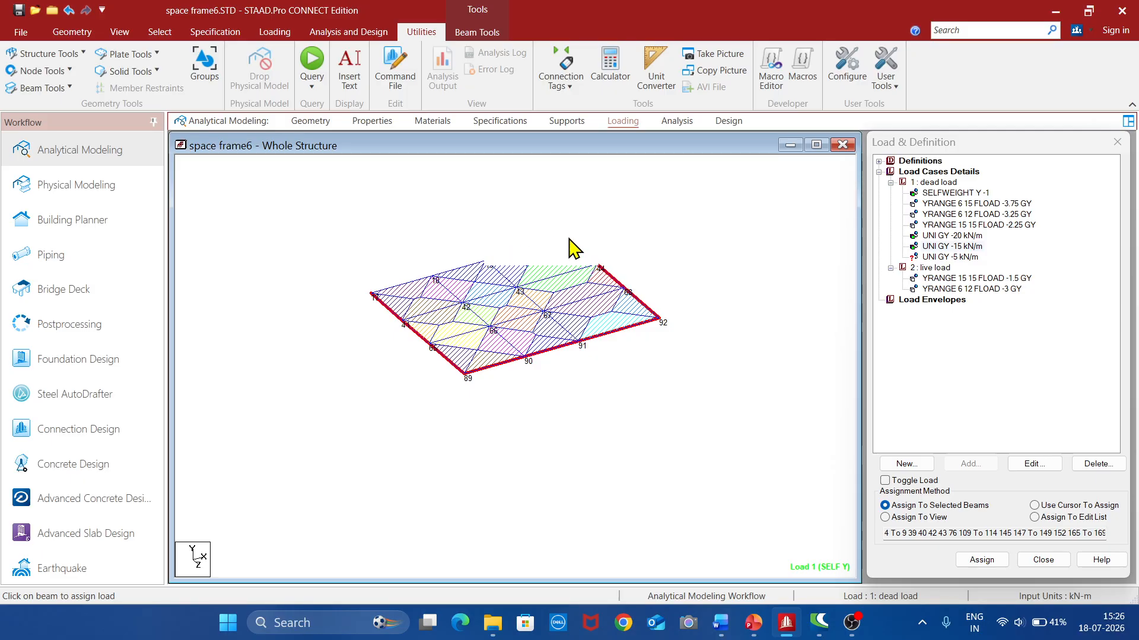
left_click(525, 250, "ctrl")
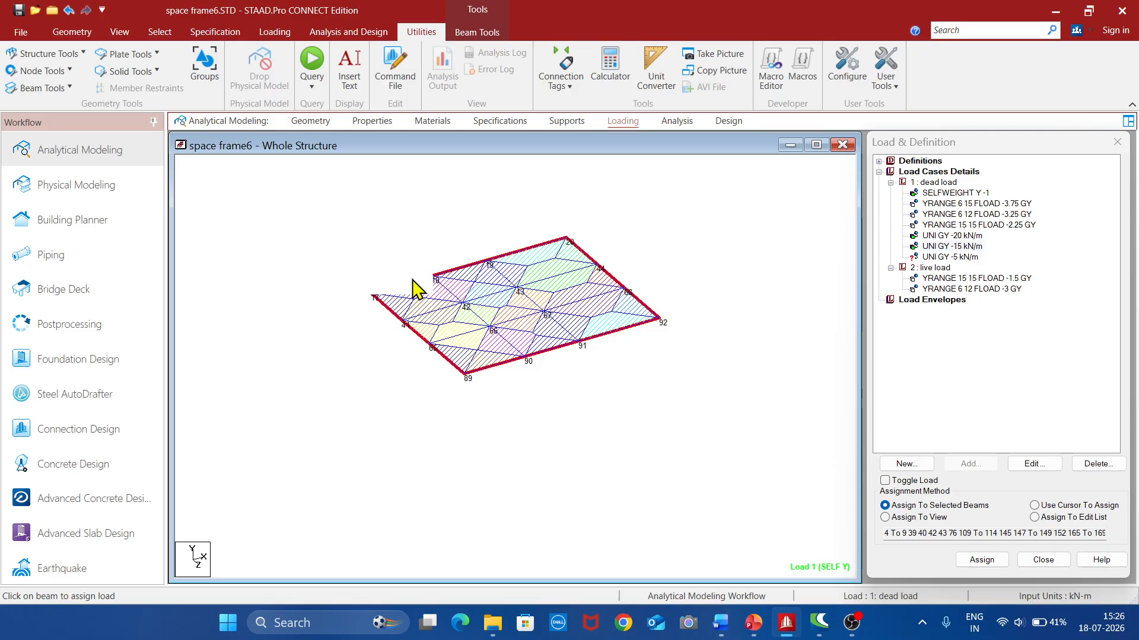
Add the interior beams along nodes 18-42-66-90 to the selection
left_click(453, 291, "ctrl")
left_click(478, 316, "ctrl")
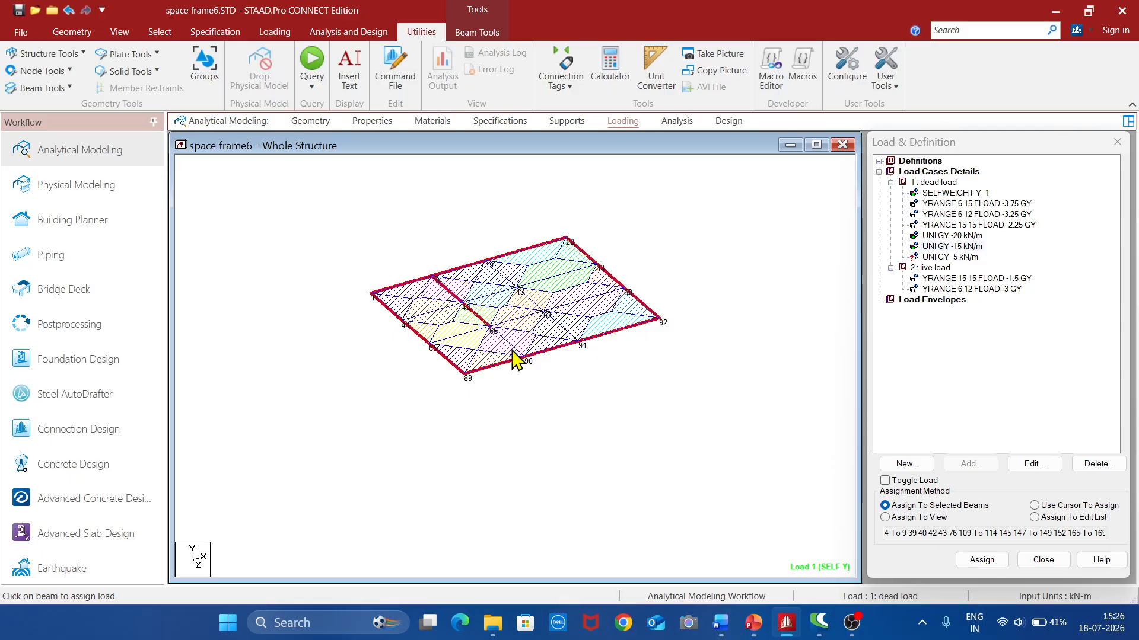
left_click(512, 350, "ctrl")
Assign the UNI GY -15 kN/m dead load to the selected beams, then display the whole structure with the beam selection cleared
left_click(969, 560)
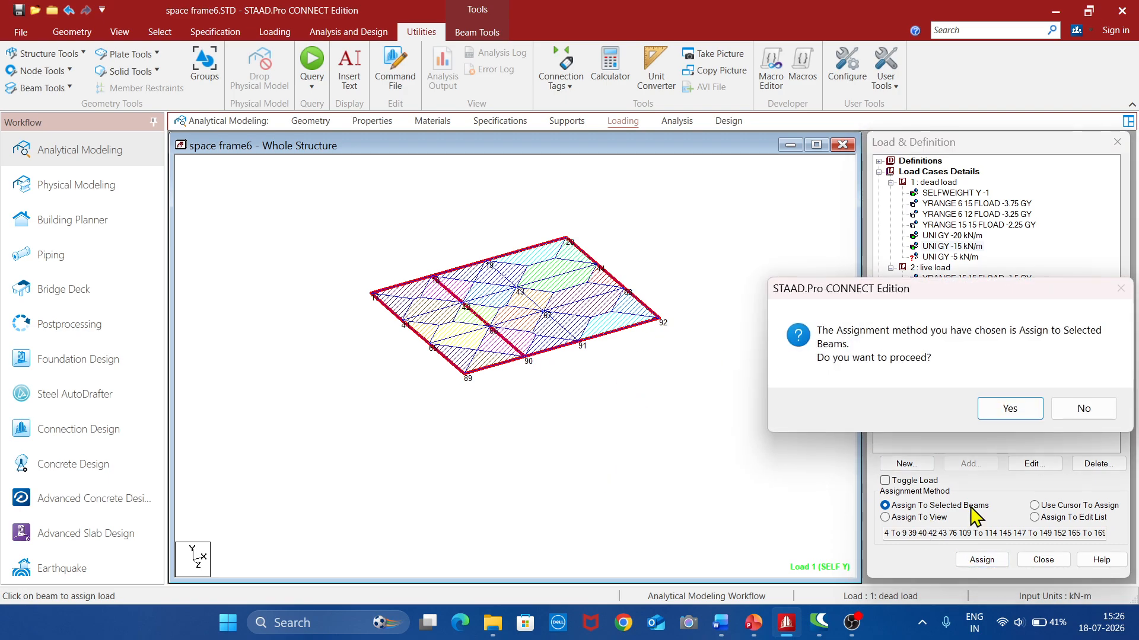
left_click(1015, 415)
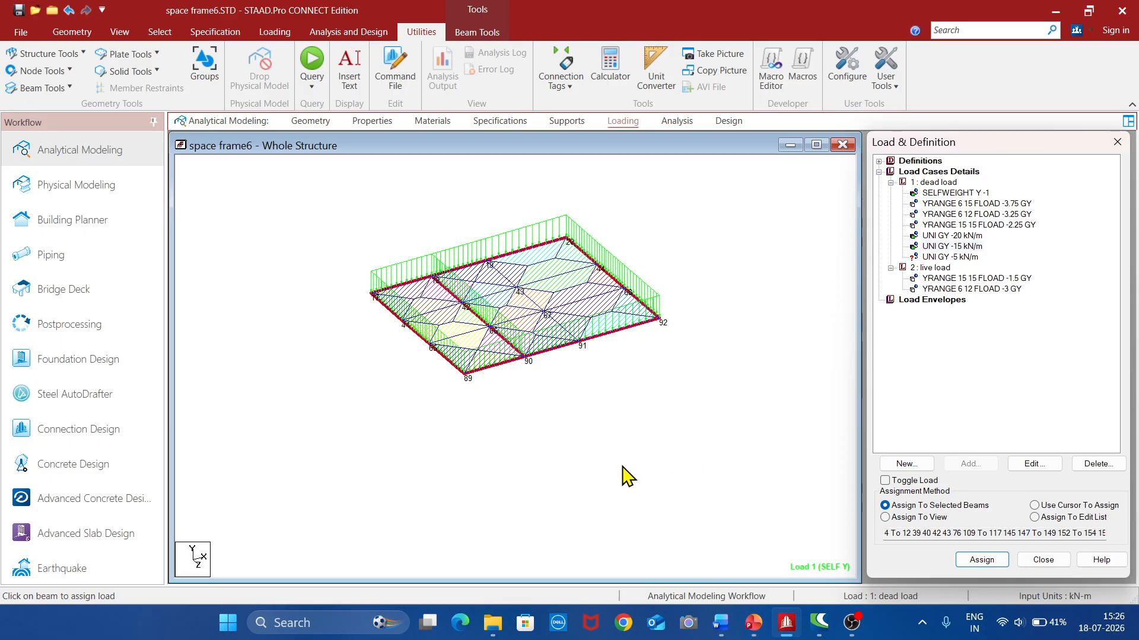
left_click(130, 31)
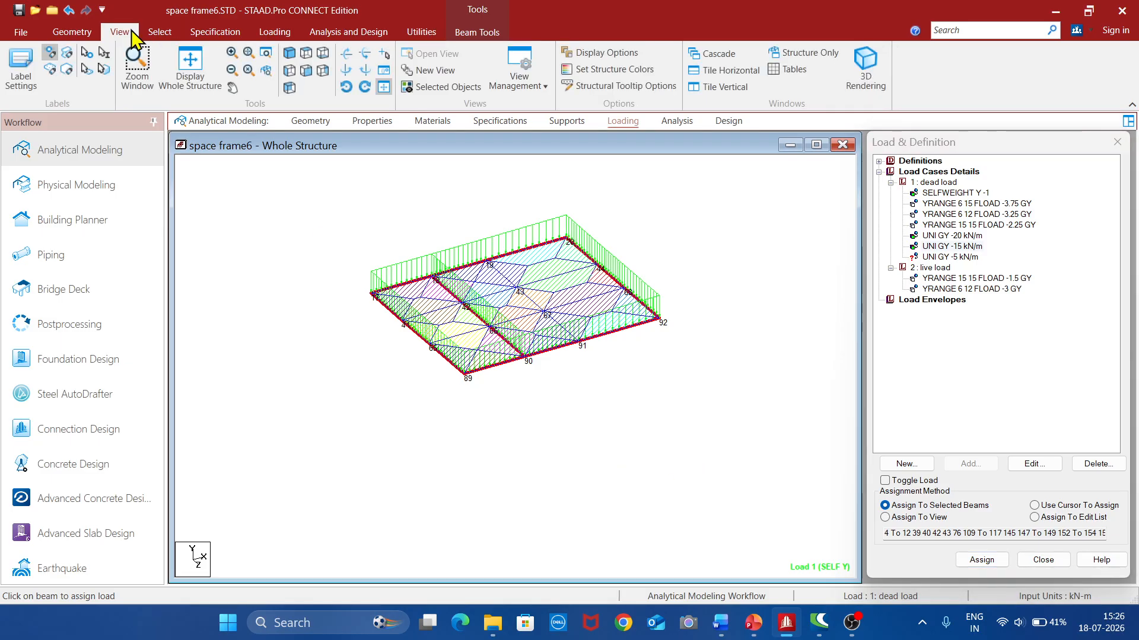
left_click(207, 83)
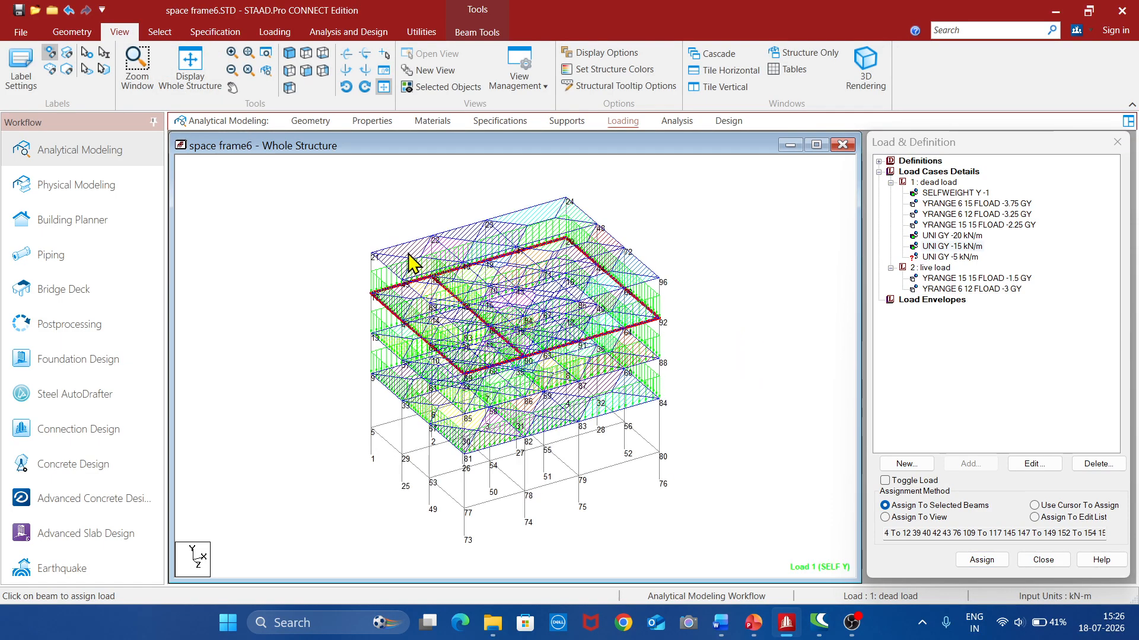
left_click(769, 276)
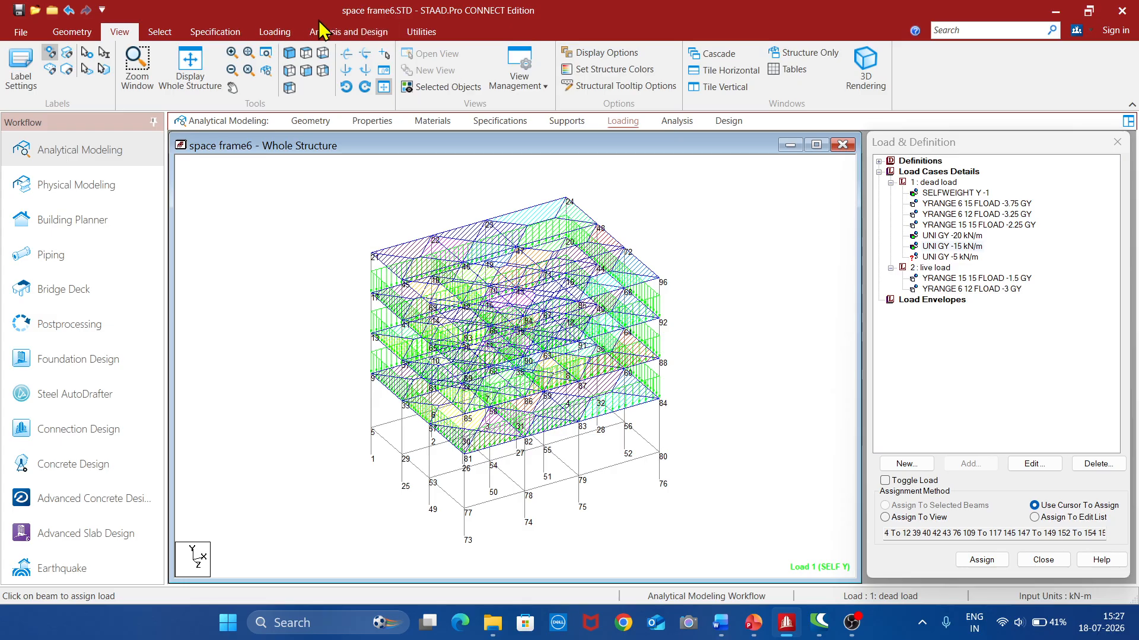
Cut a section by joint along the X-Z plane at node 21 to isolate the roof-level beams
left_click(423, 32)
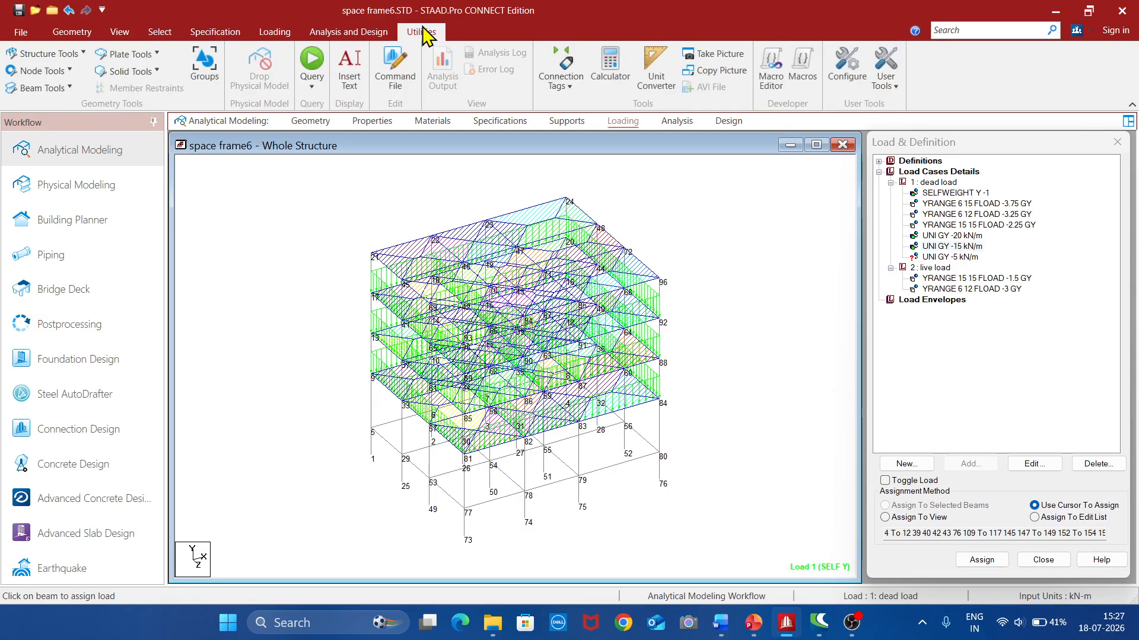
left_click(60, 53)
left_click(50, 135)
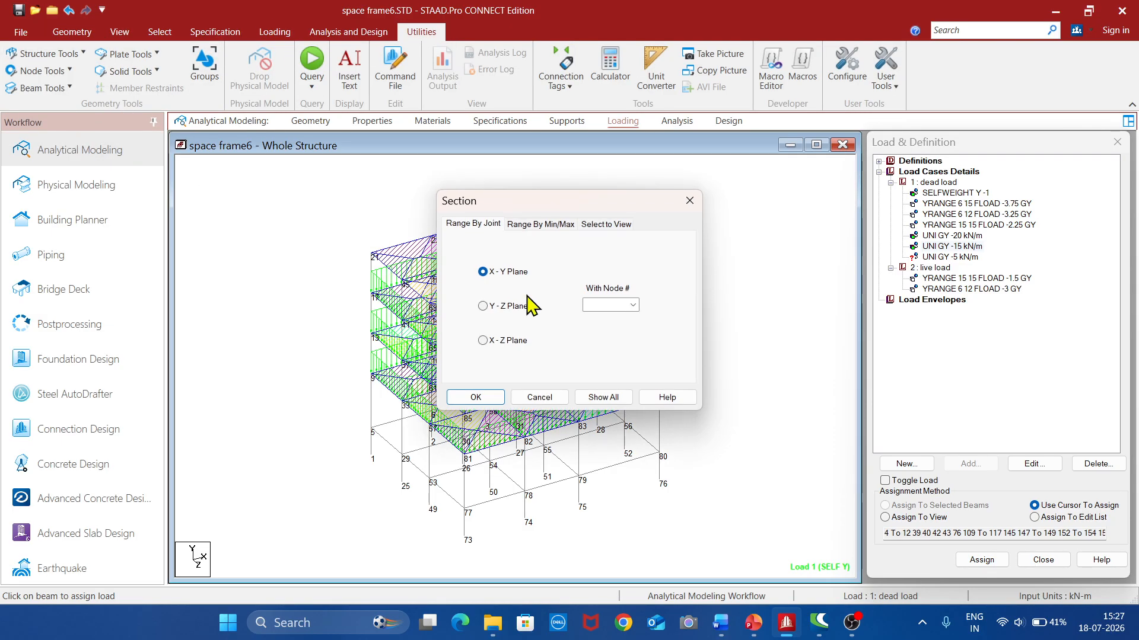
left_click(482, 341)
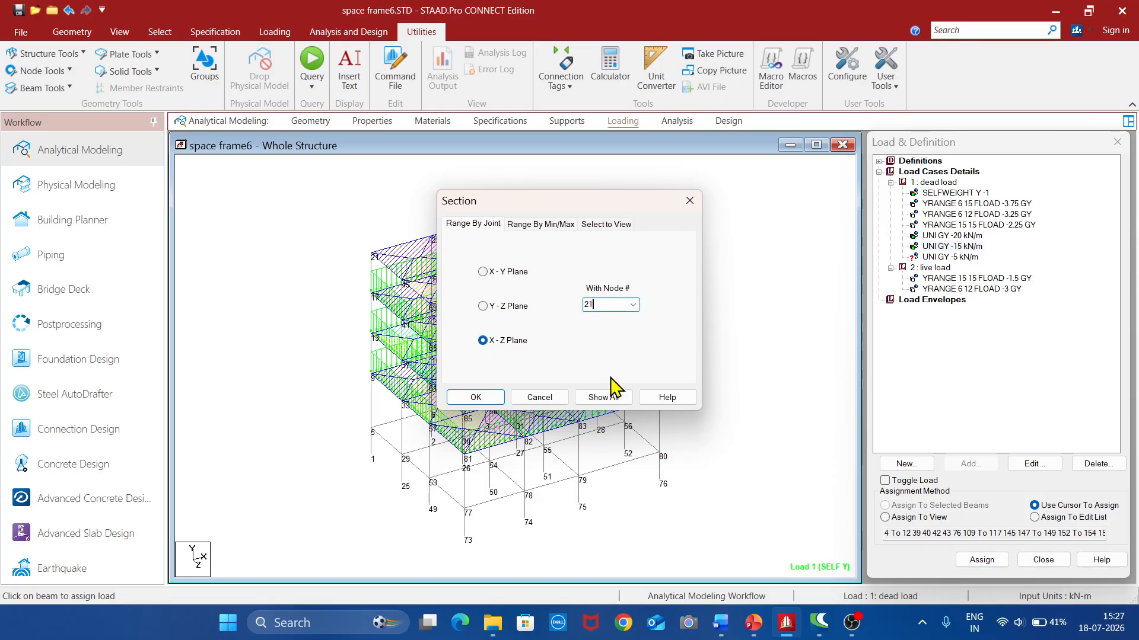
type("21")
left_click(475, 398)
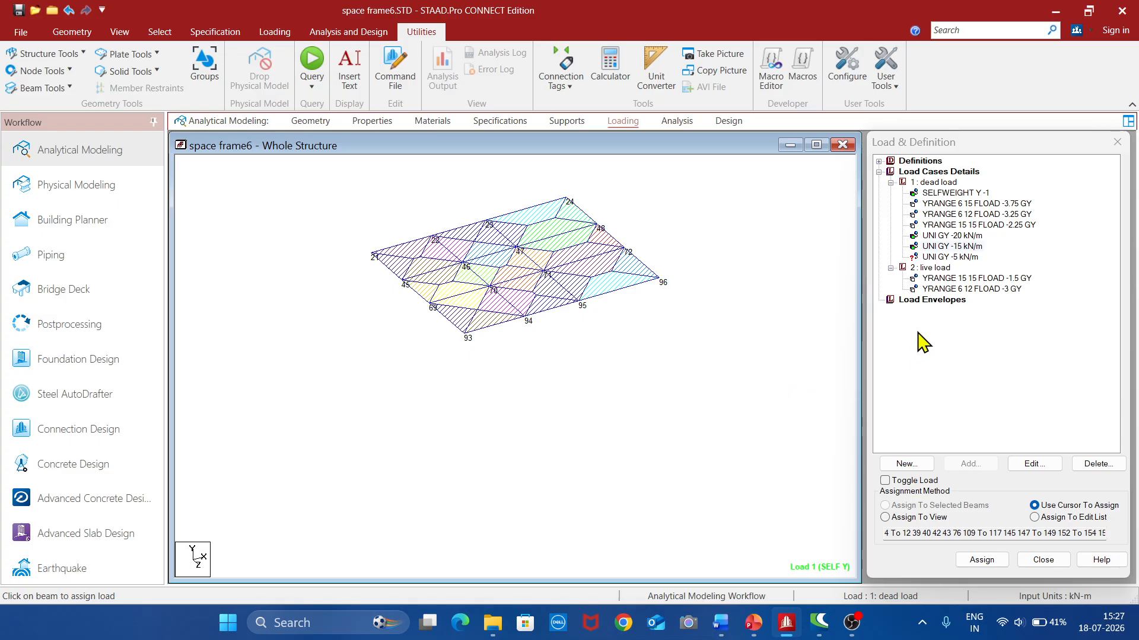
Choose the UNI GY -5 kN/m dead load and select the perimeter beams between corner nodes 21, 93, 96 and 24
left_click(968, 257)
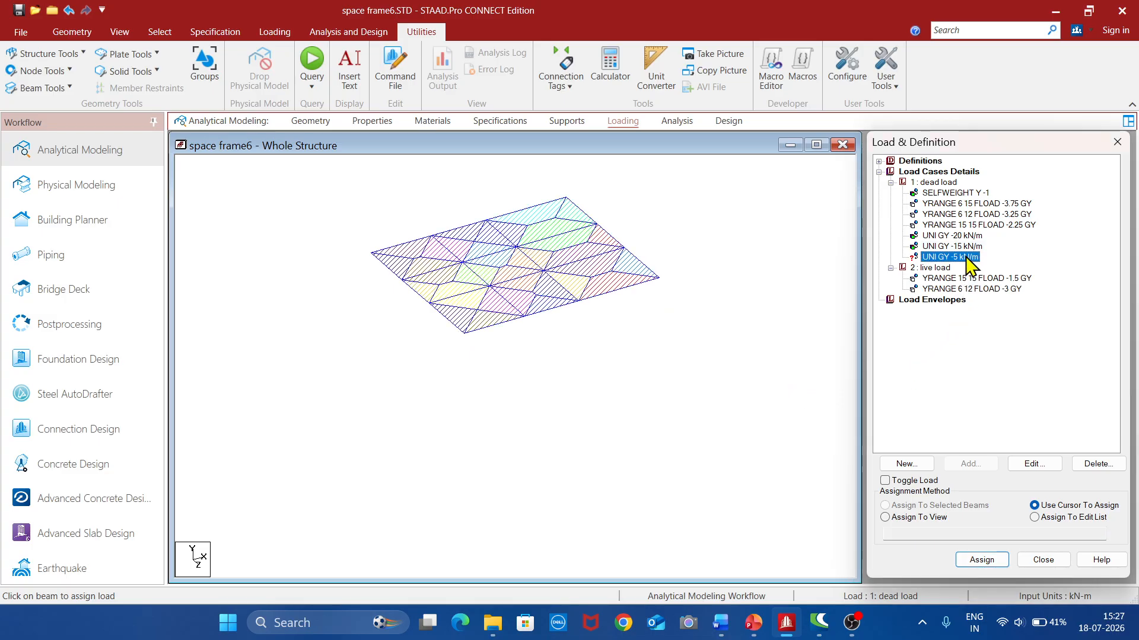
left_click(407, 287)
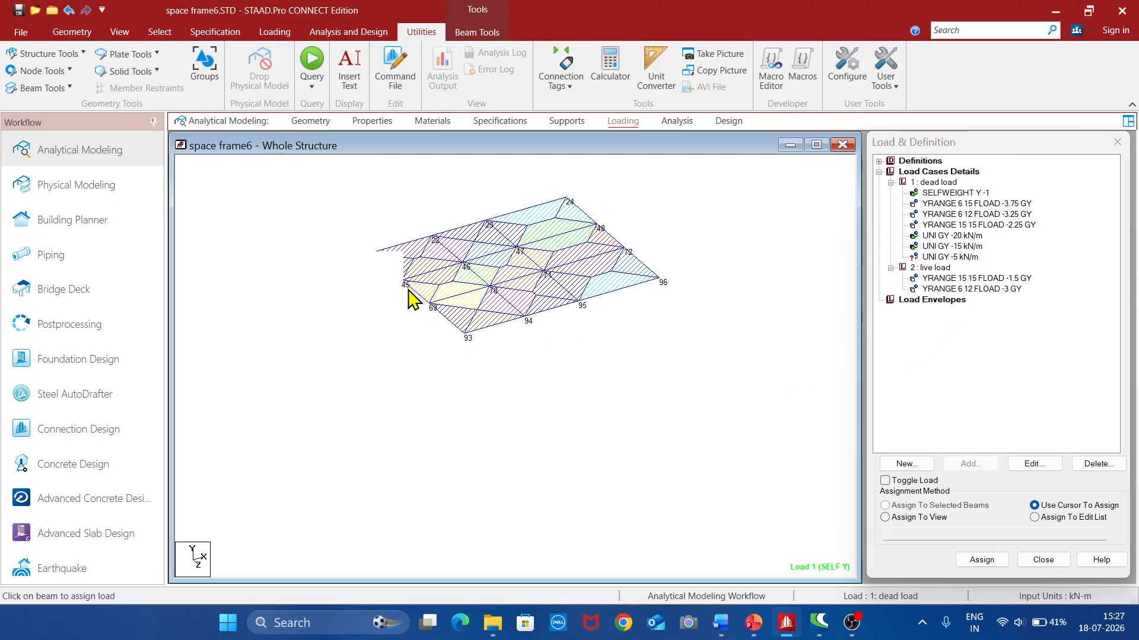
left_click(456, 326)
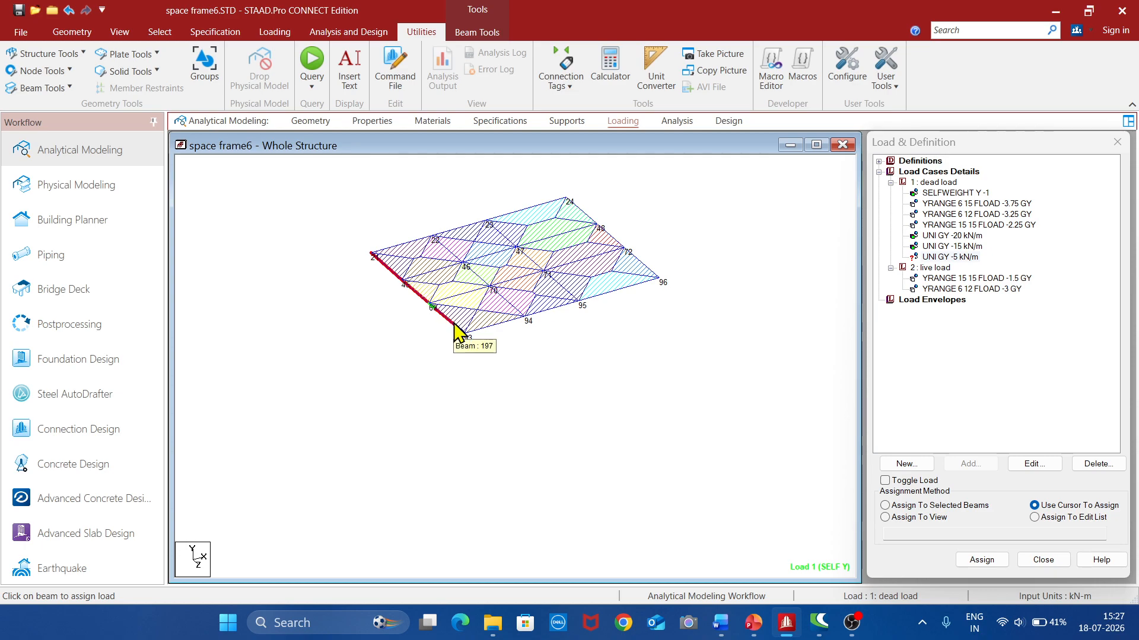
left_click(502, 323)
left_click(566, 306)
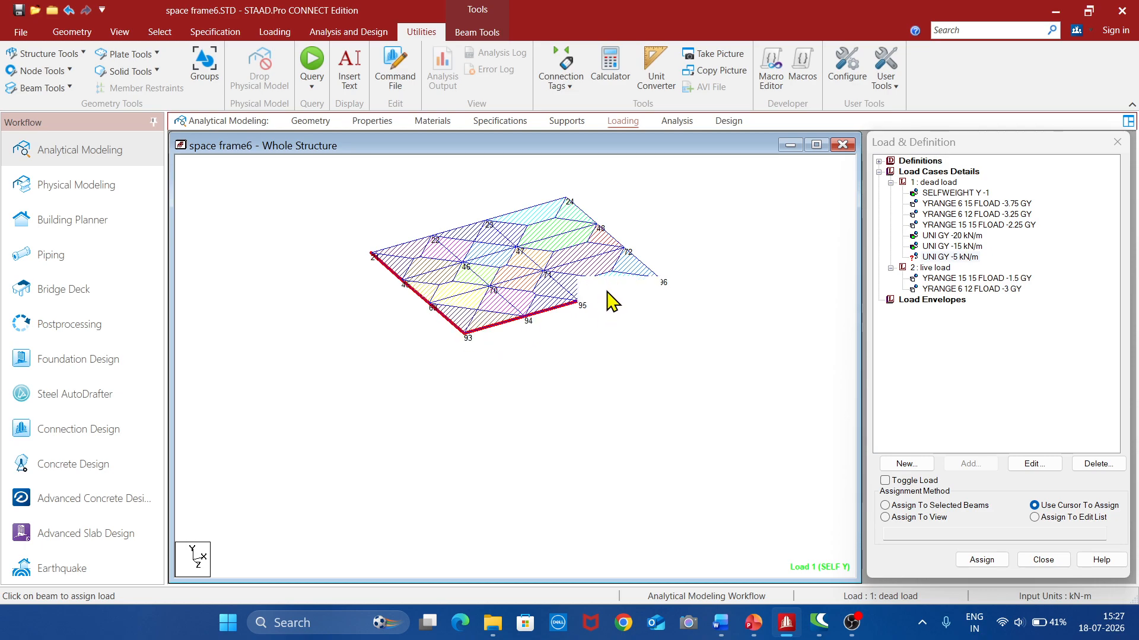
left_click(617, 291)
left_click(637, 259)
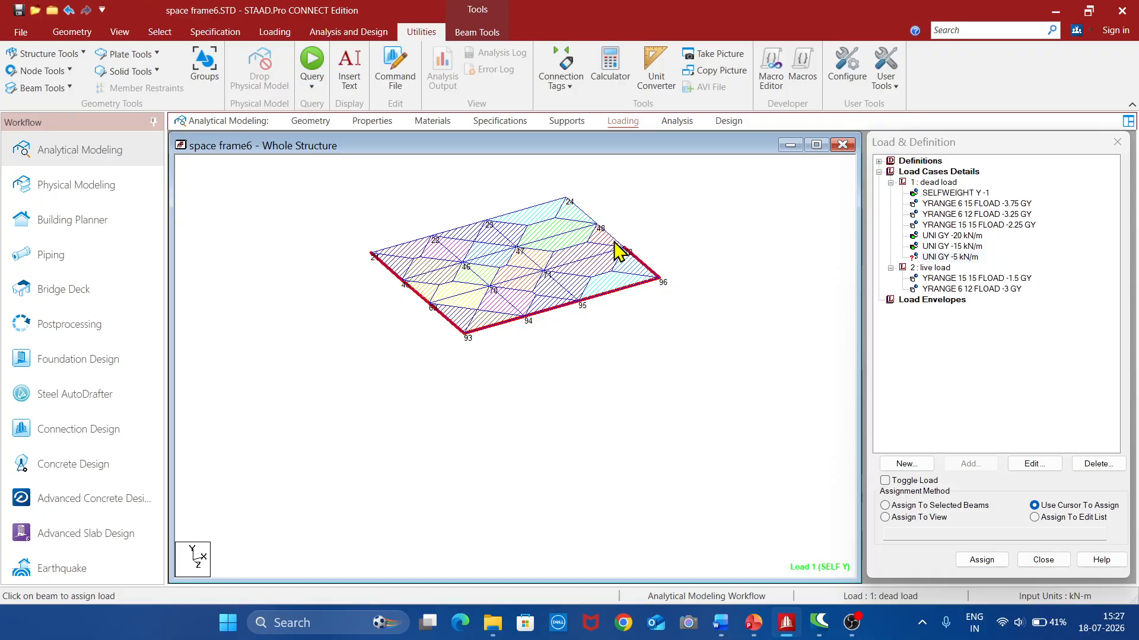
left_click(579, 210)
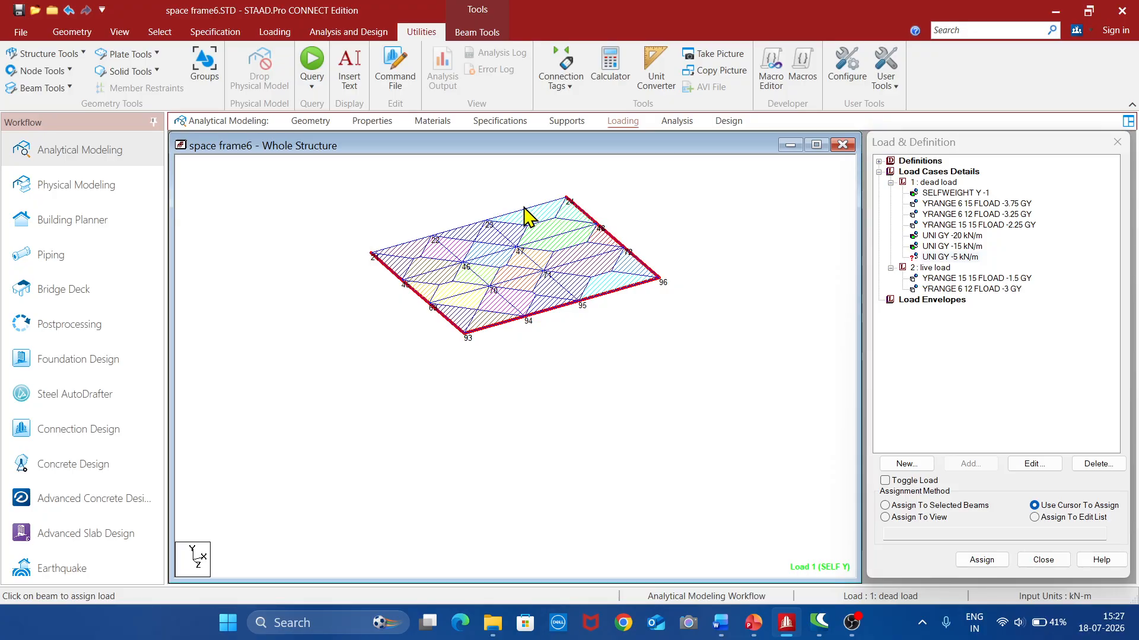
left_click(522, 211)
left_click(457, 228)
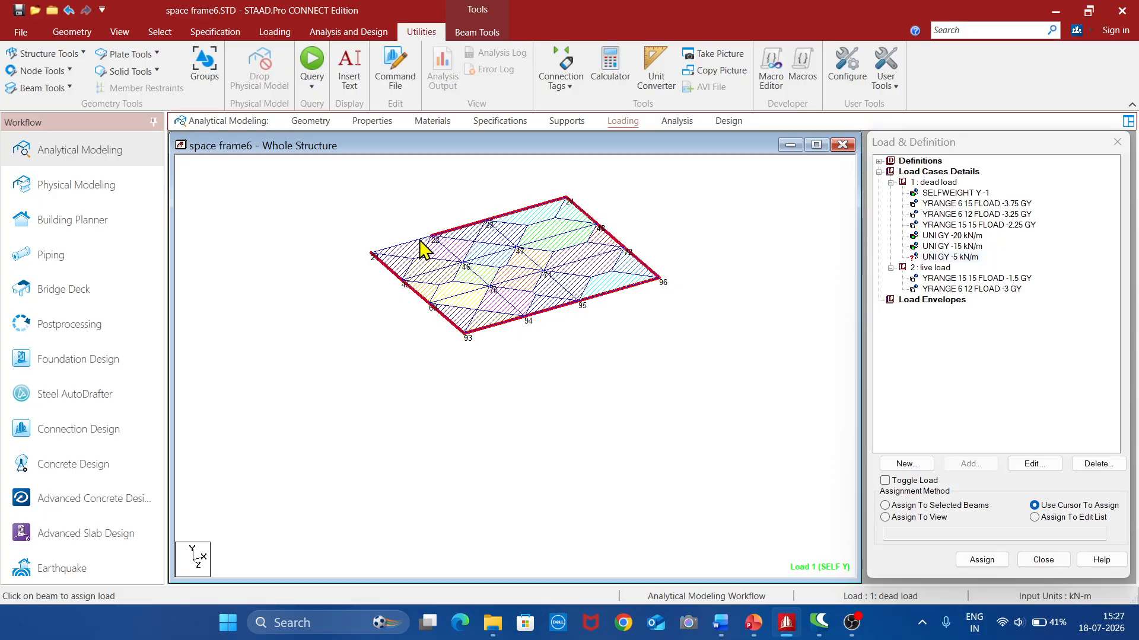
left_click(417, 242)
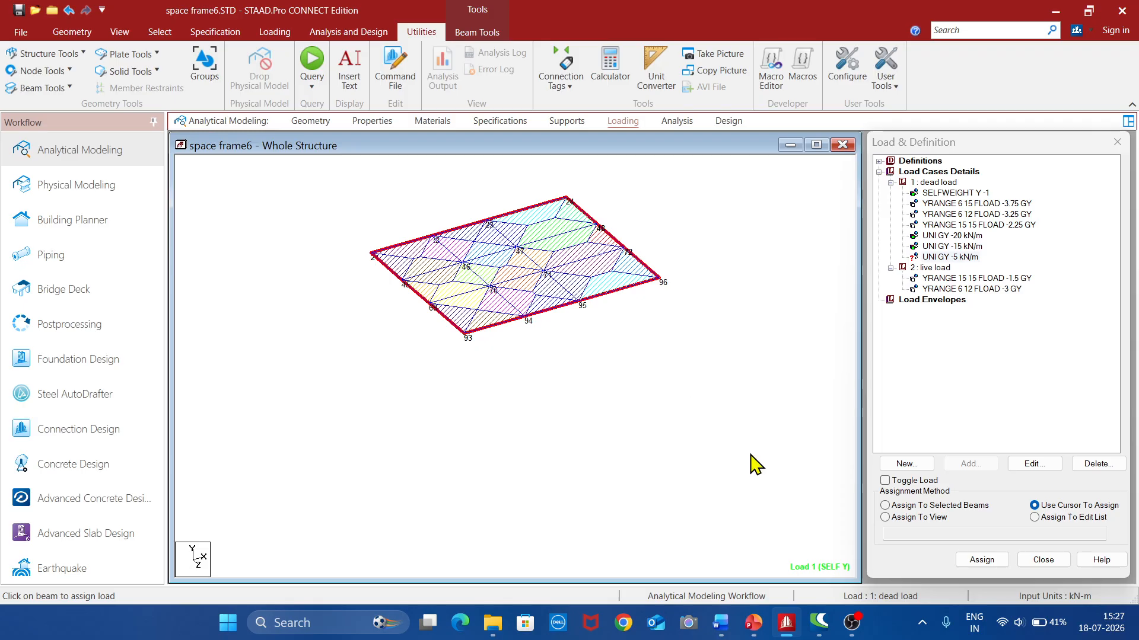
Assign the UNI GY -5 kN/m dead load to the selected beams, then display the whole structure with the beam selection cleared
left_click(884, 505)
left_click(981, 562)
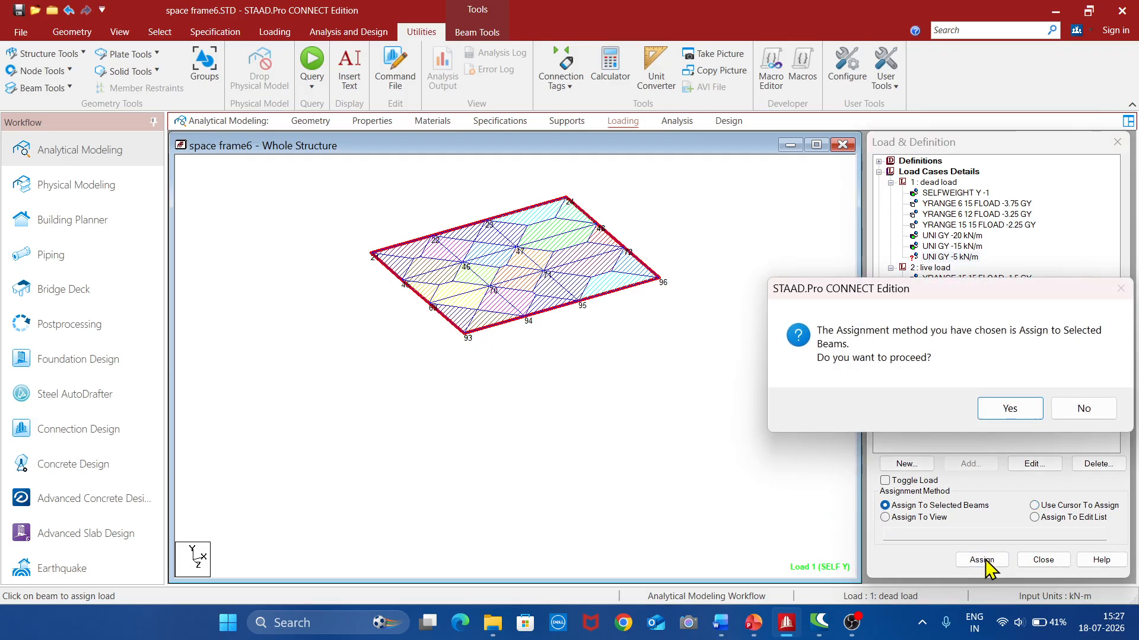
left_click(1010, 410)
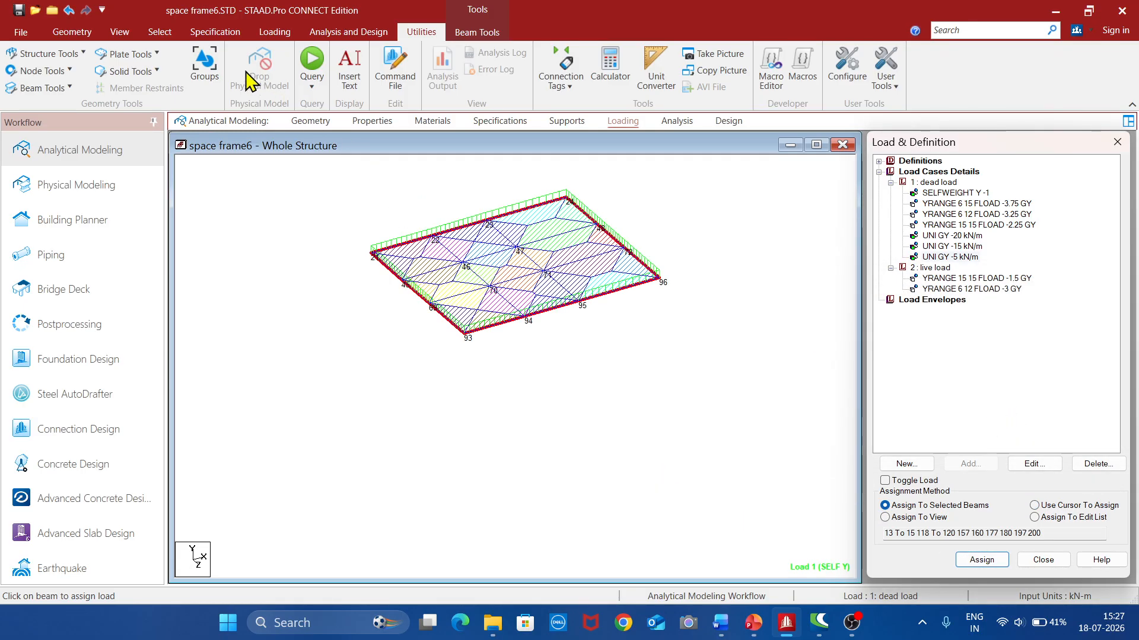
left_click(119, 32)
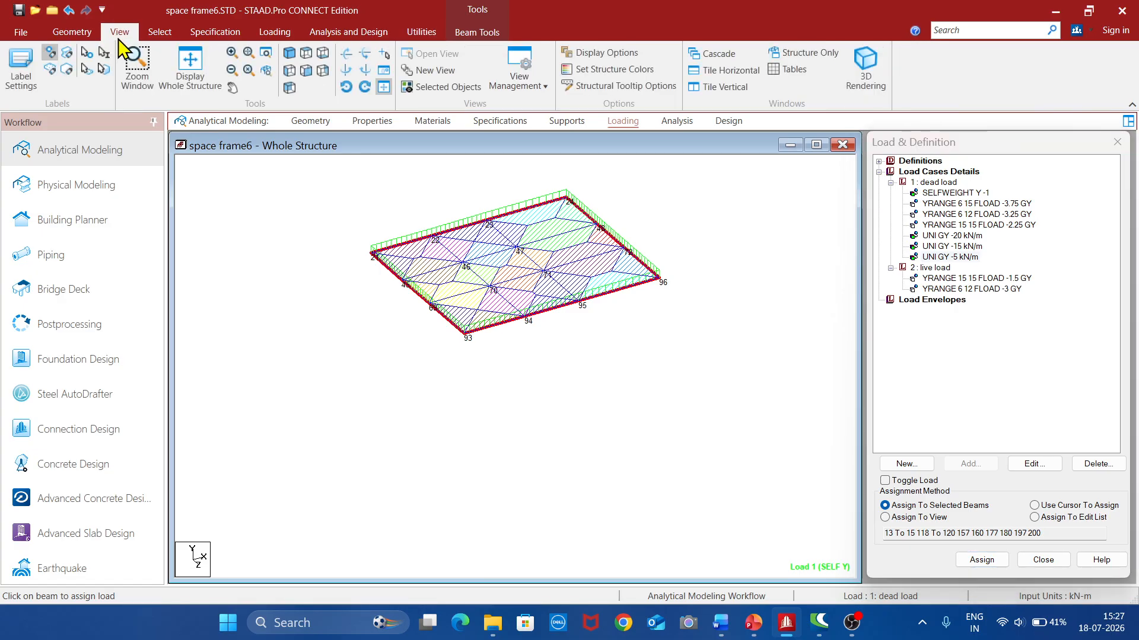
left_click(180, 79)
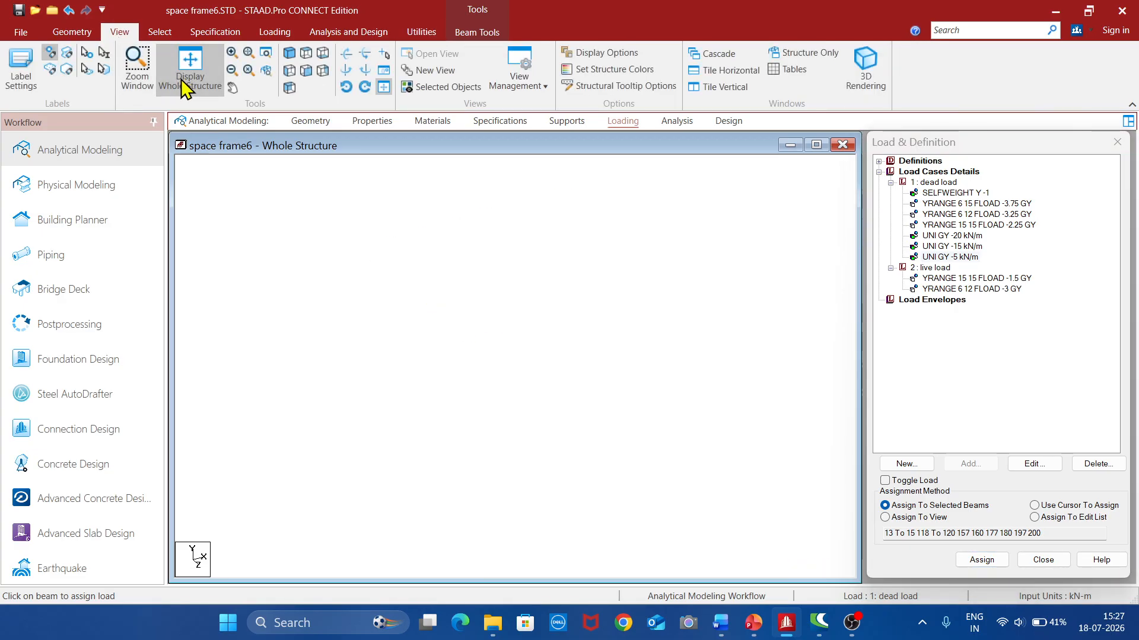
left_click(806, 405)
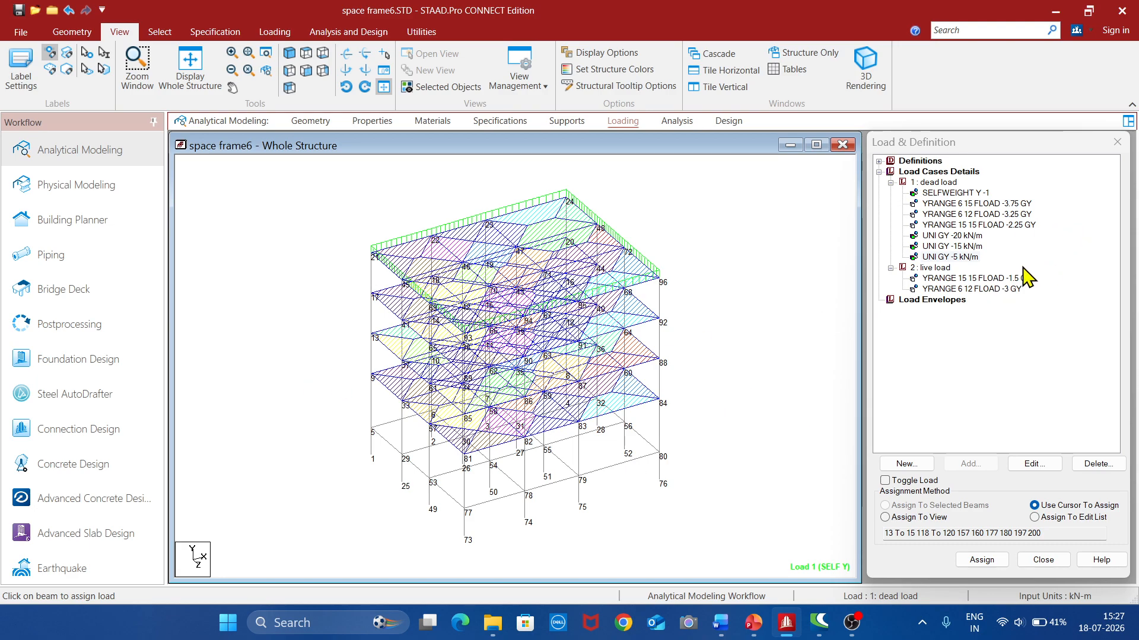
Review the live load case's -1.5 GY and -3 GY floor loads on the structure
left_click(976, 279)
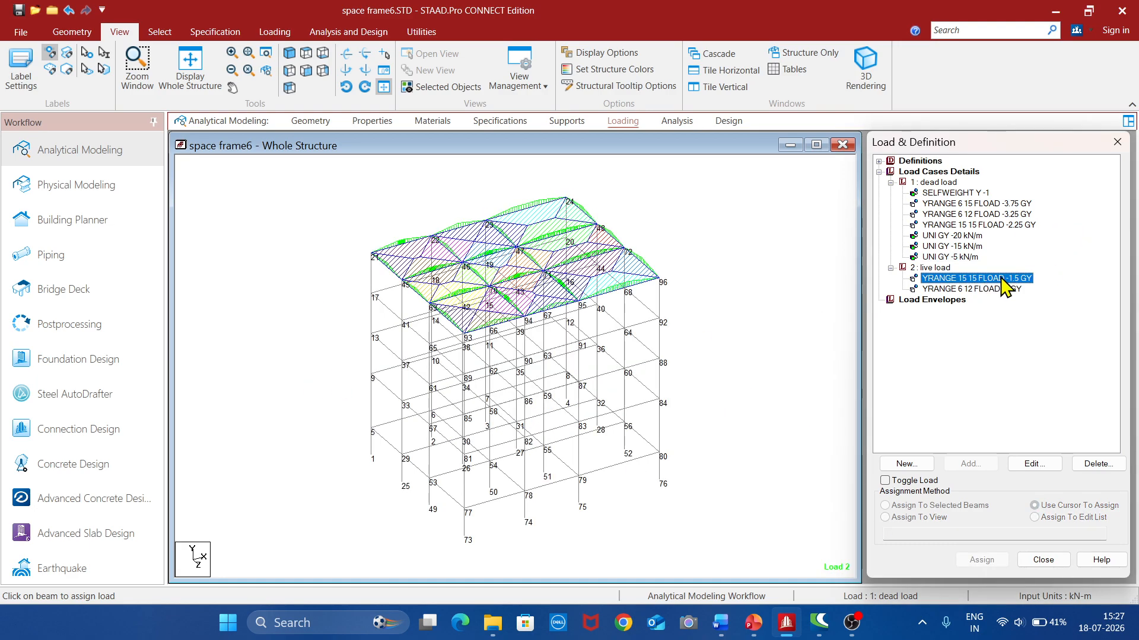
left_click(997, 289)
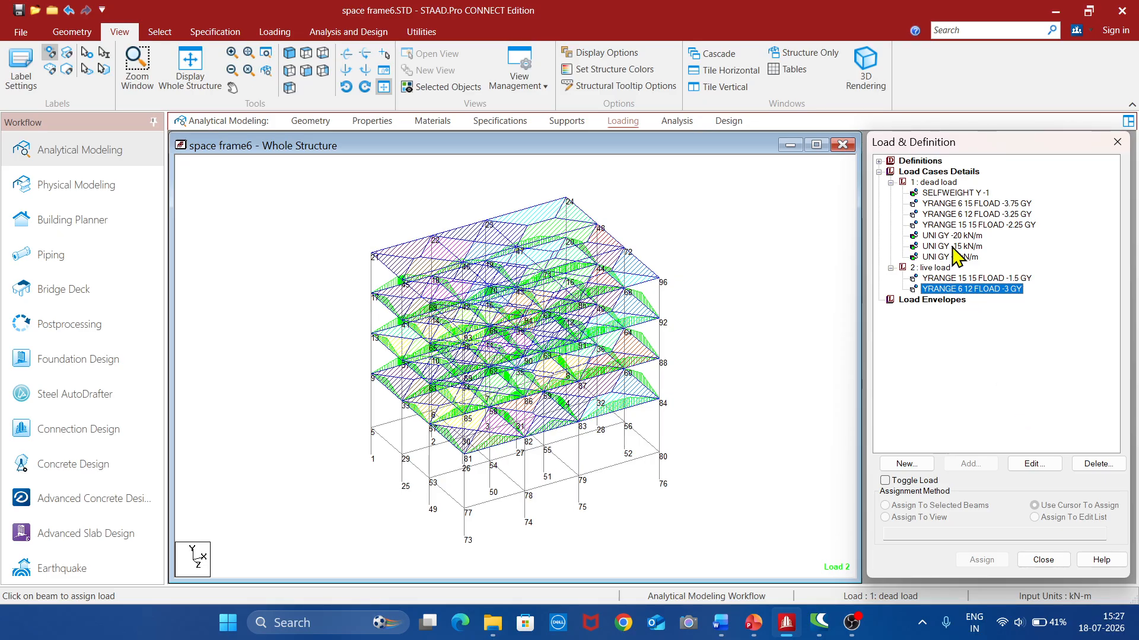
Generate and add automatic load combinations using code IS:456/IS:800, category IS456:2000 Table18, starting at combination number 3
left_click(949, 173)
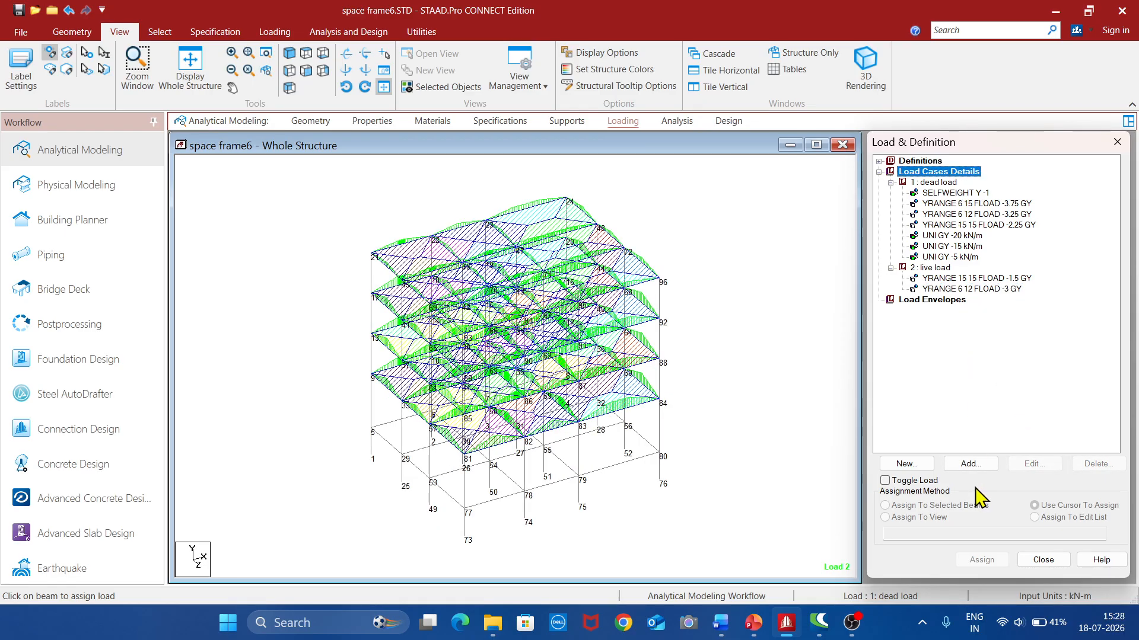
left_click(973, 464)
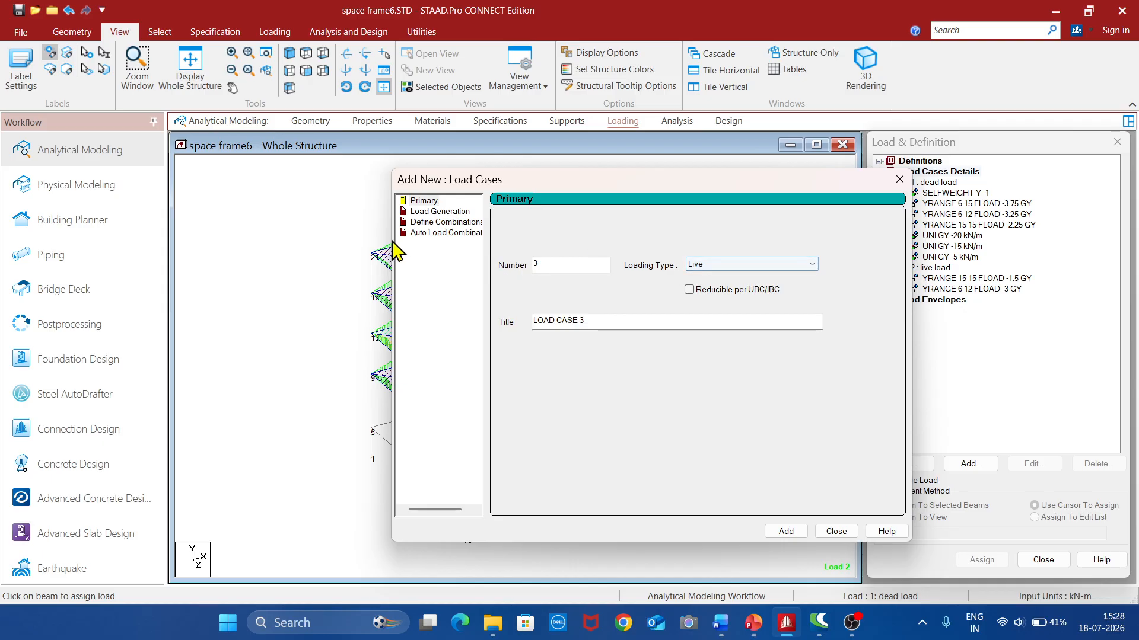
left_click(446, 234)
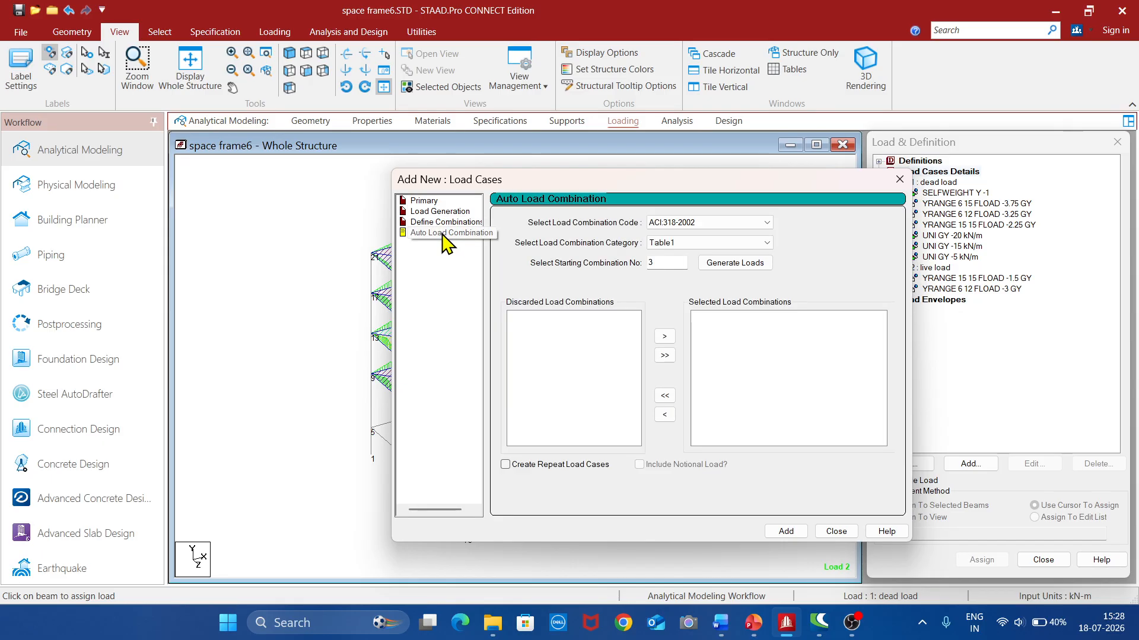
left_click(744, 224)
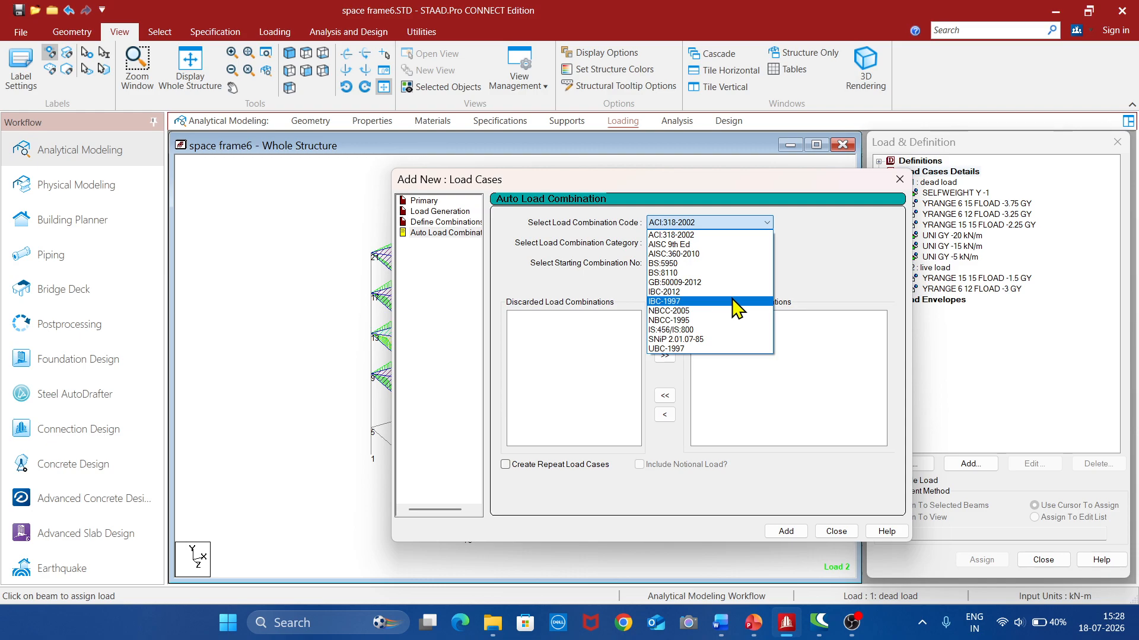
left_click(676, 330)
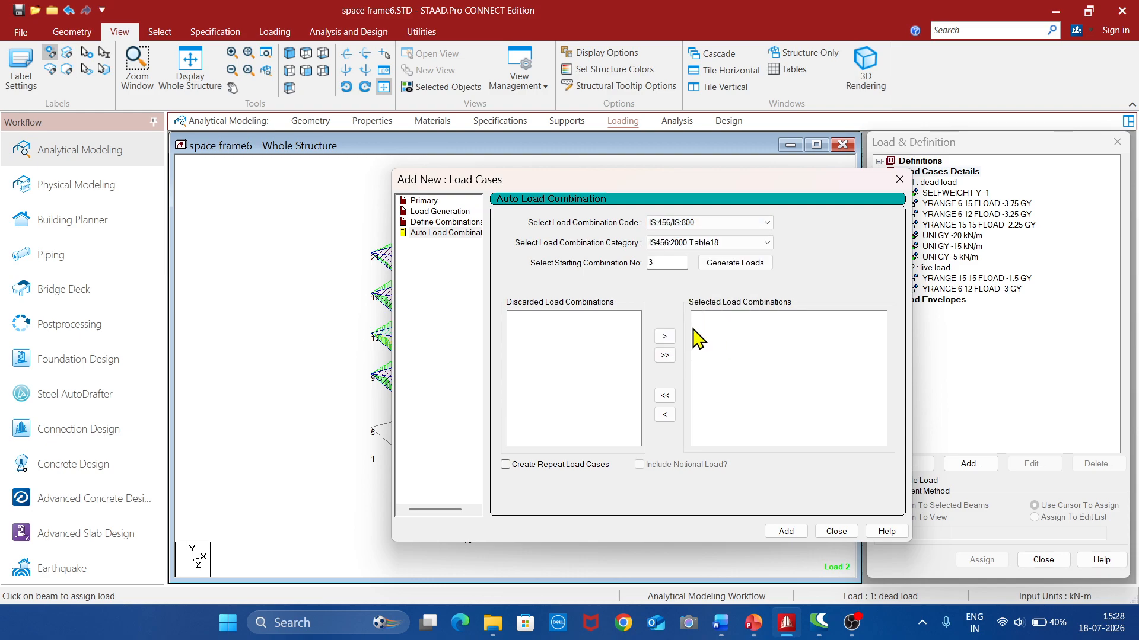
left_click(742, 264)
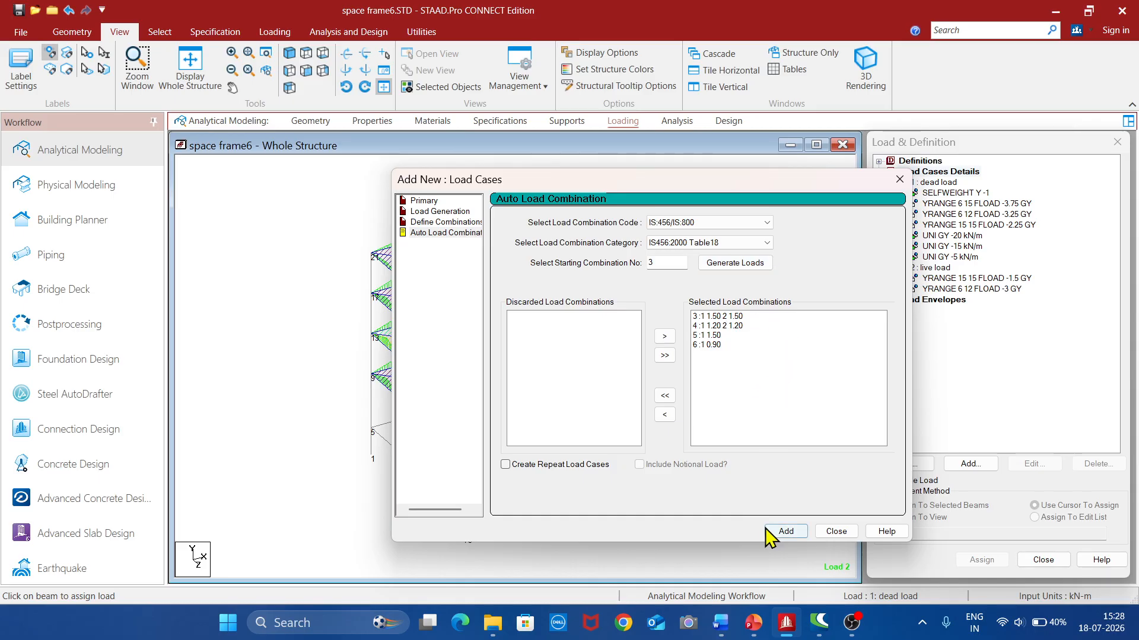
left_click(784, 530)
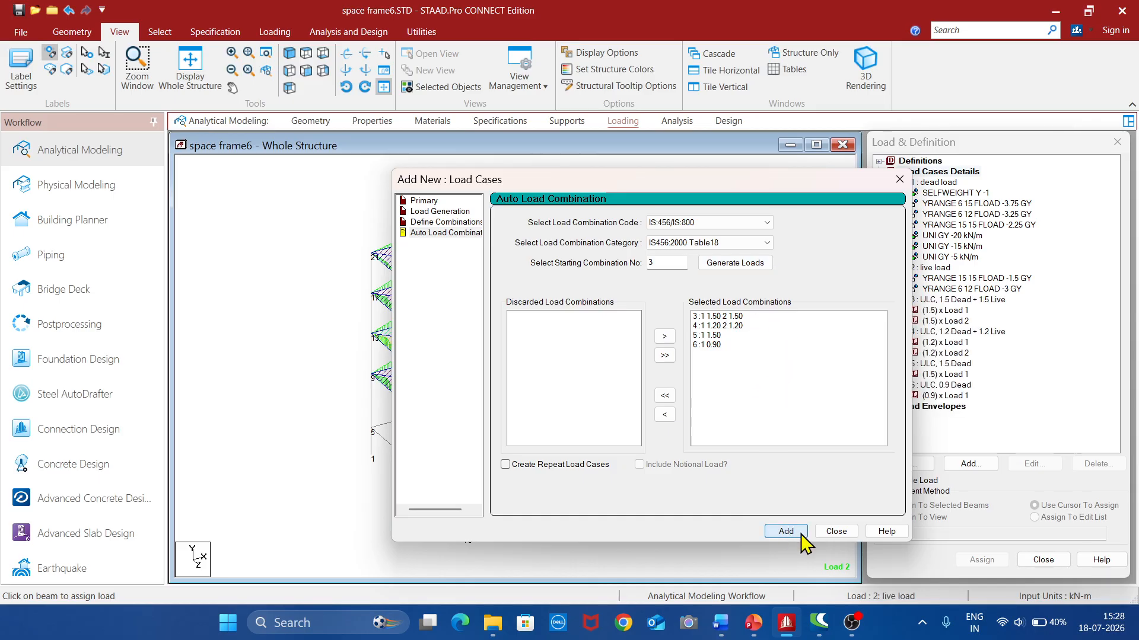
left_click(836, 531)
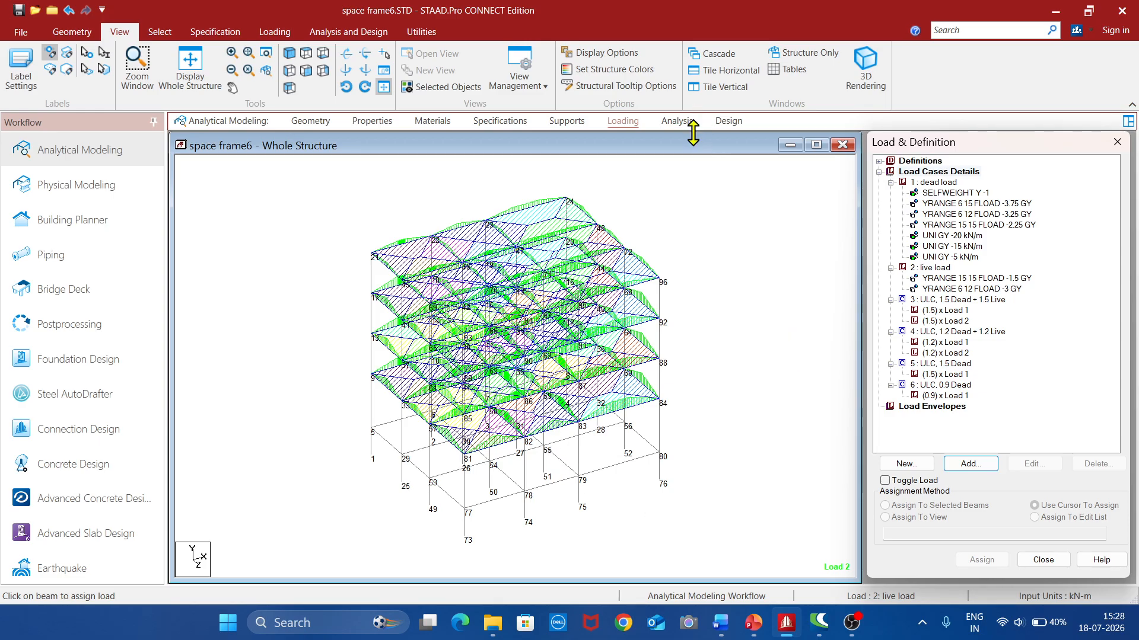
Add a Perform Analysis command with the print option All
left_click(675, 187)
left_click(677, 122)
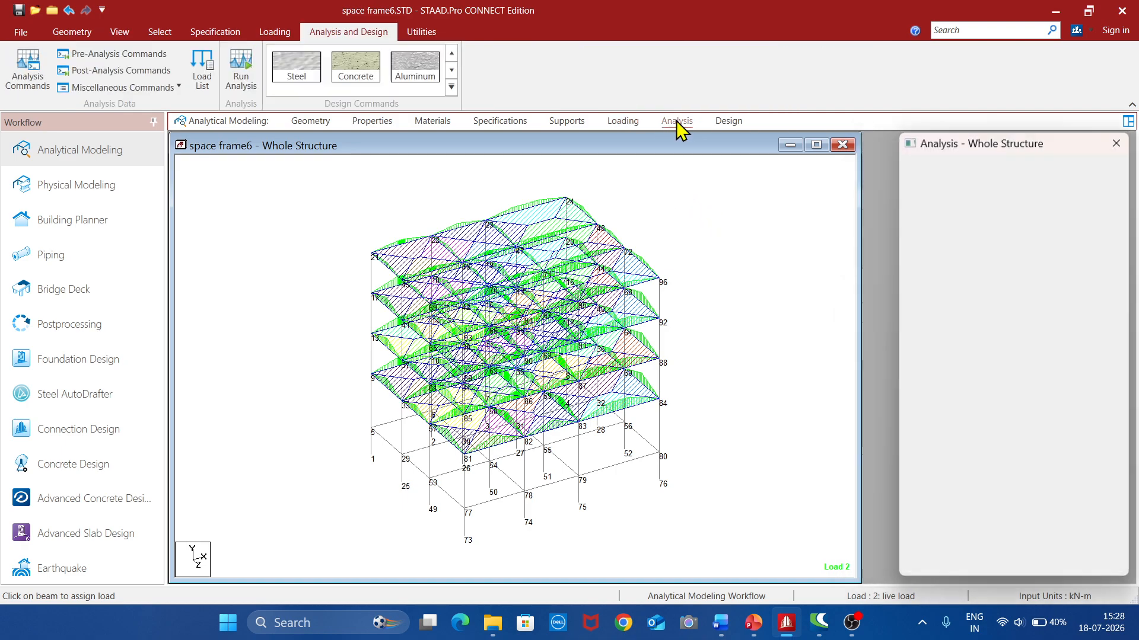
left_click(41, 82)
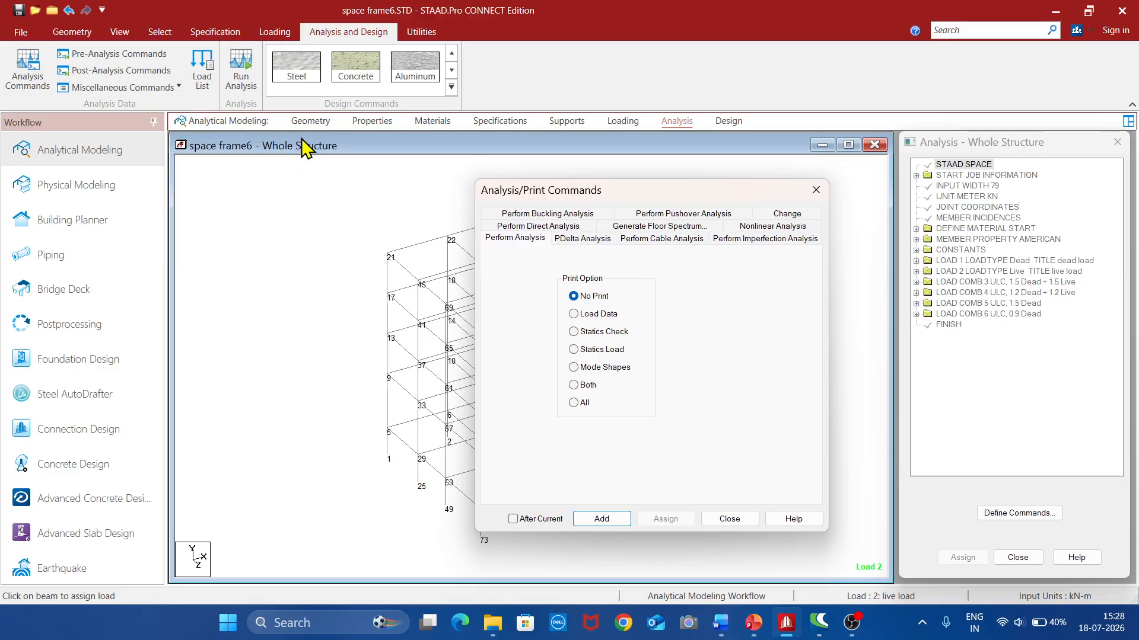
left_click(573, 403)
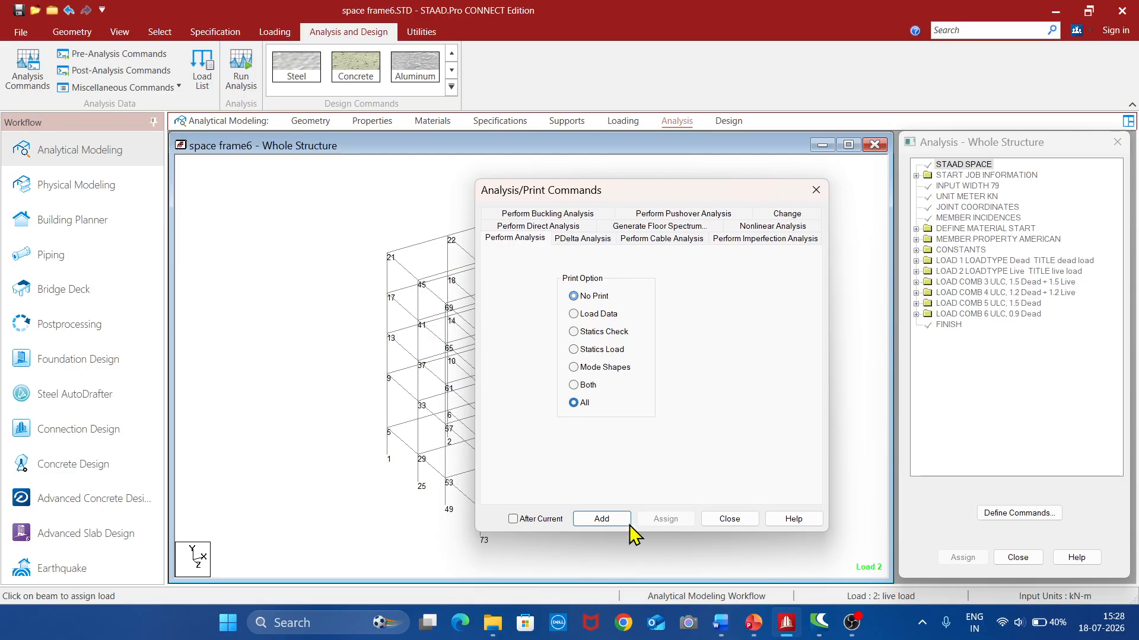
left_click(610, 527)
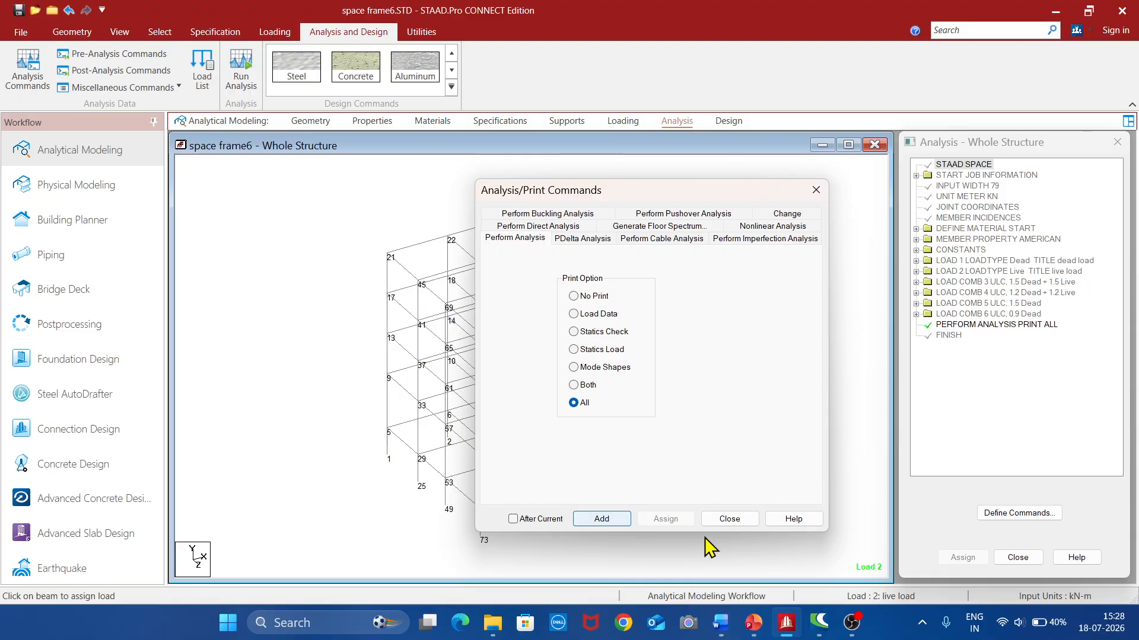
left_click(730, 520)
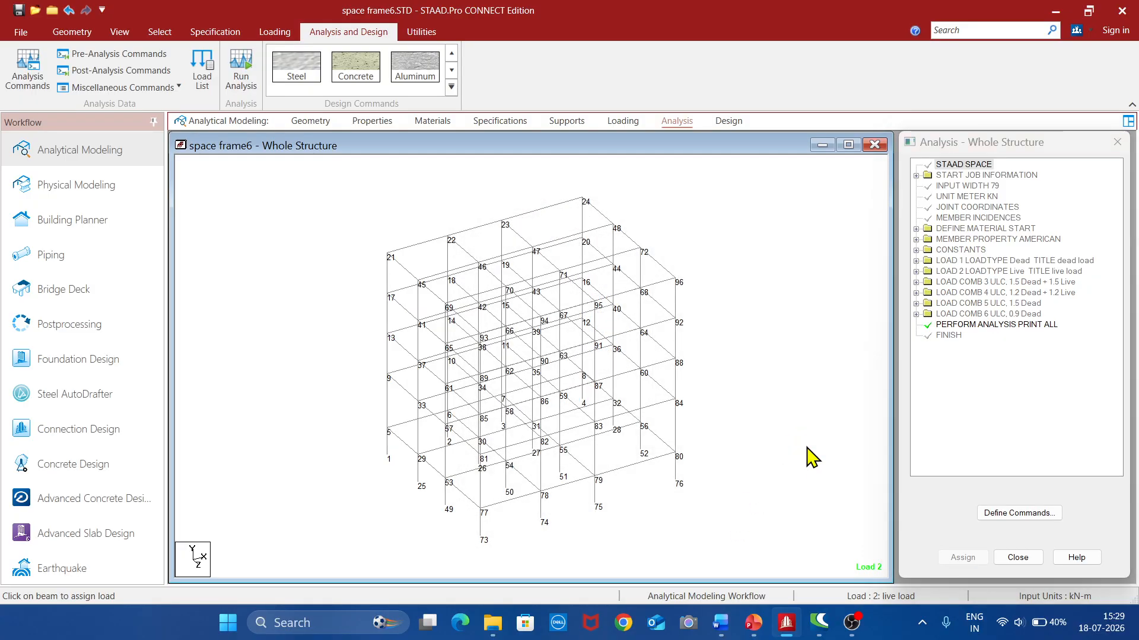
Select all members of the frame and set up concrete design with the code IS456
left_click(728, 121)
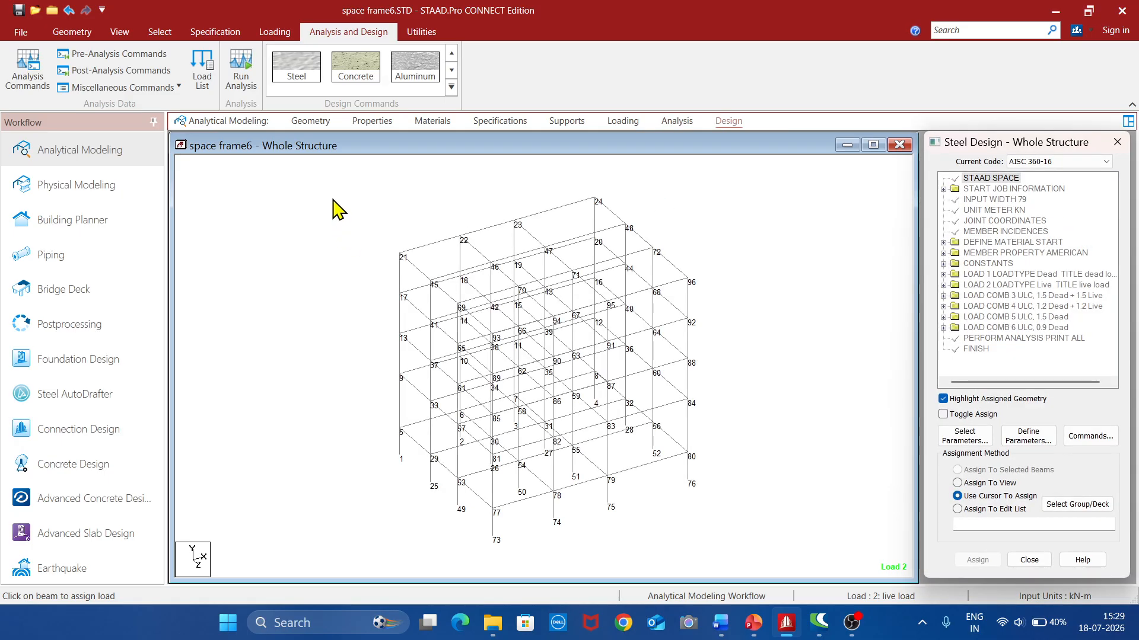
left_click_drag(334, 186, 775, 564)
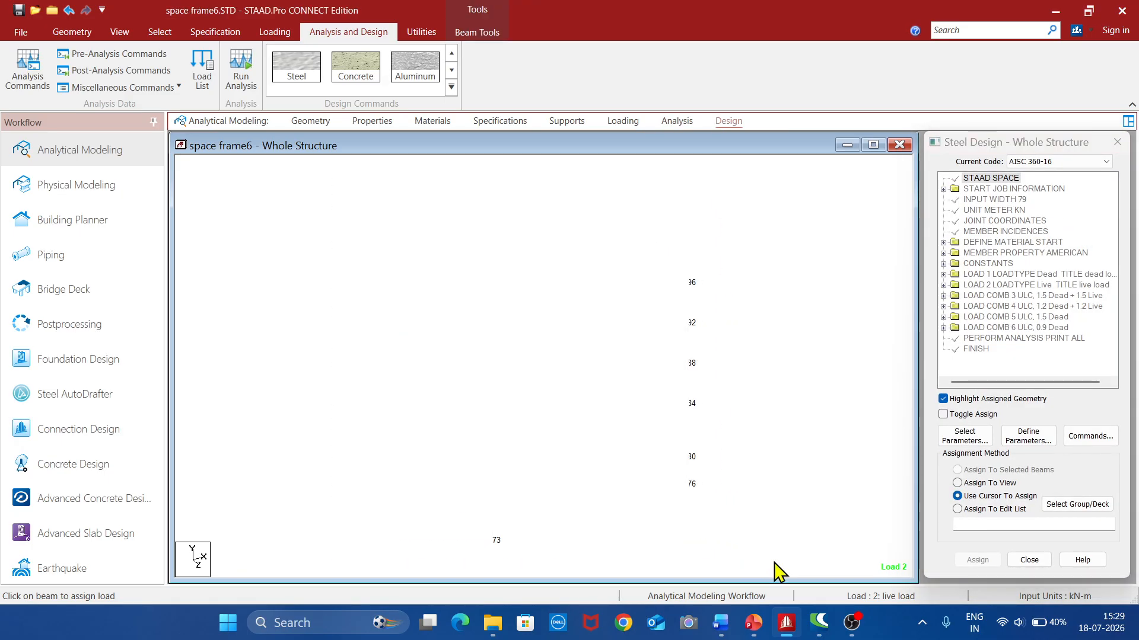
left_click(356, 67)
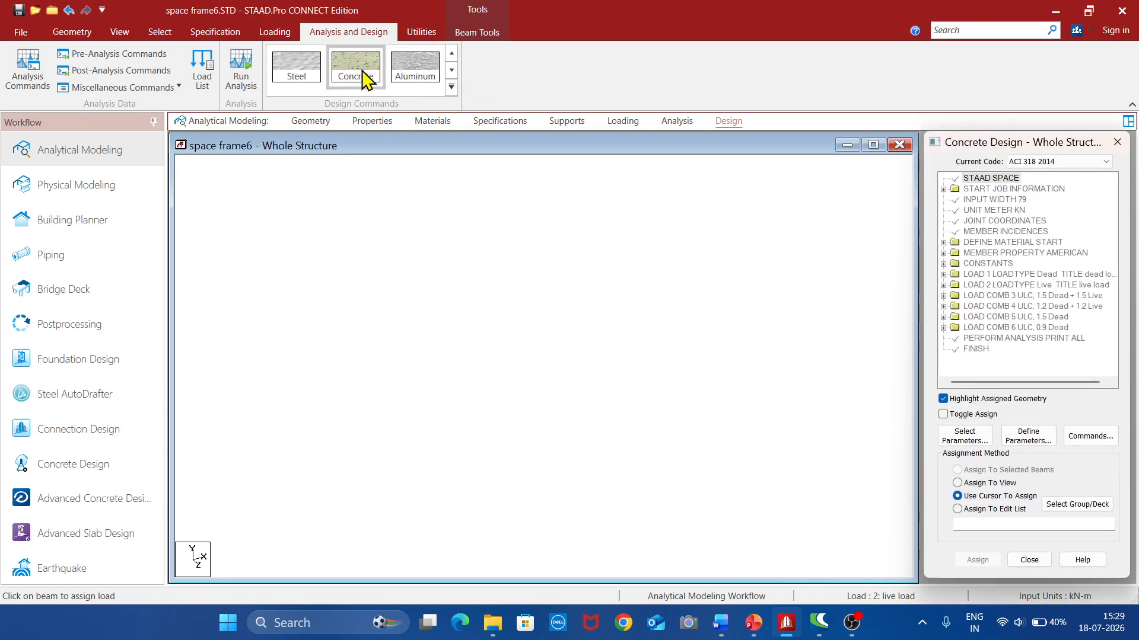
left_click(1097, 162)
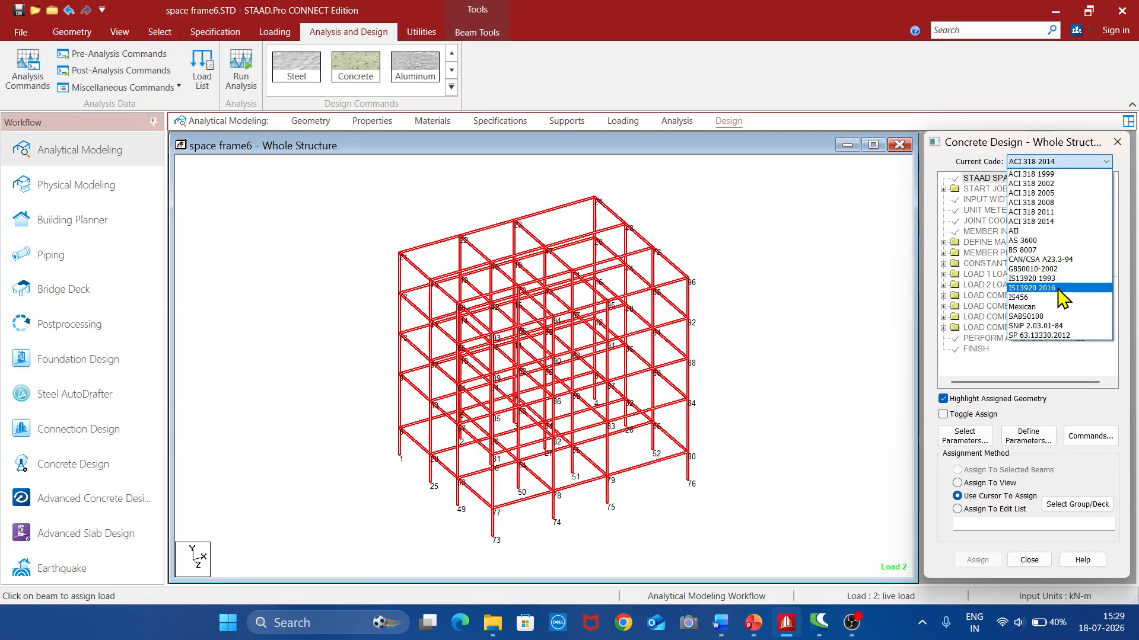
left_click(1037, 297)
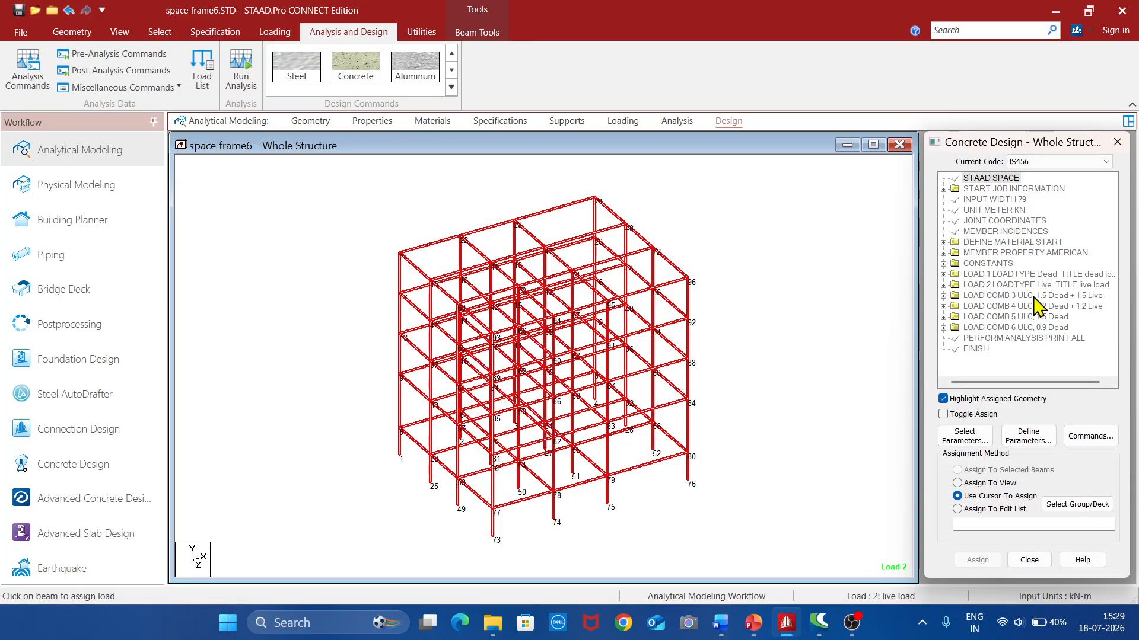
Choose the design parameters Fc, Fymain, Fysec, Maxmain, Maxsec, Minmain and Minsec for the concrete design
left_click(965, 436)
left_click(921, 388)
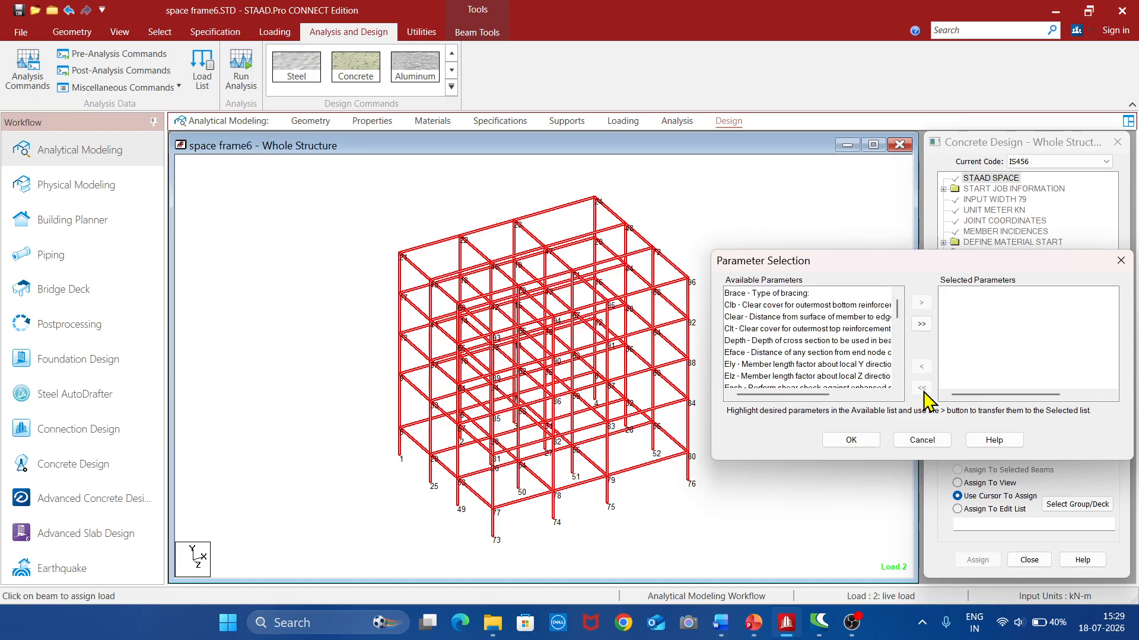
scroll(830, 365, "down", 5)
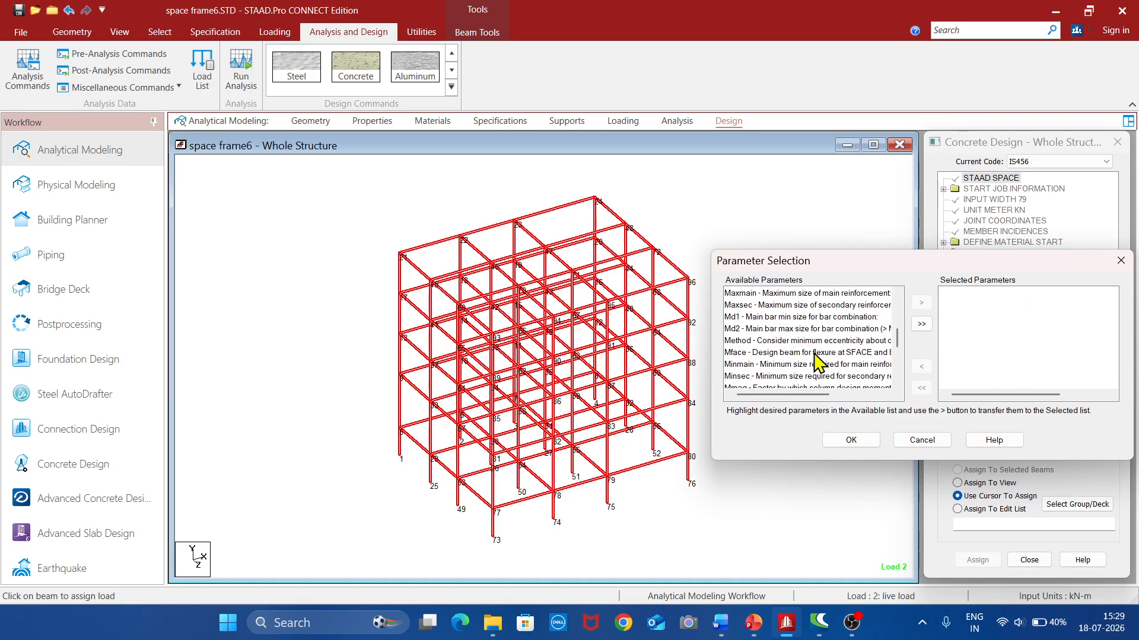
scroll(818, 361, "down", 2)
scroll(804, 371, "up", 3)
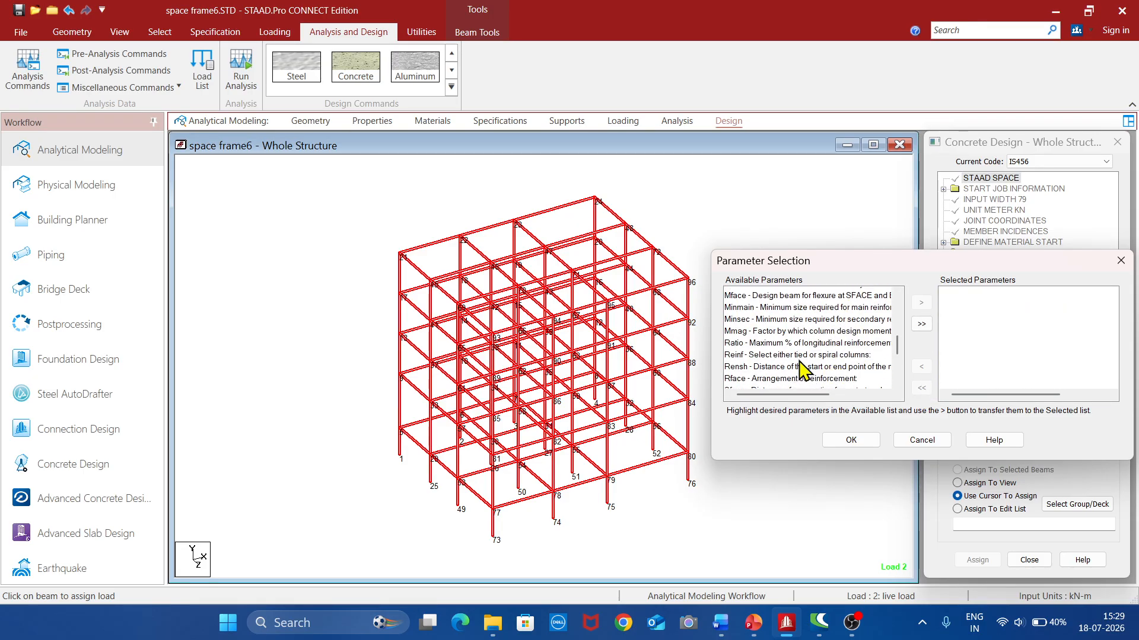
left_click(757, 295)
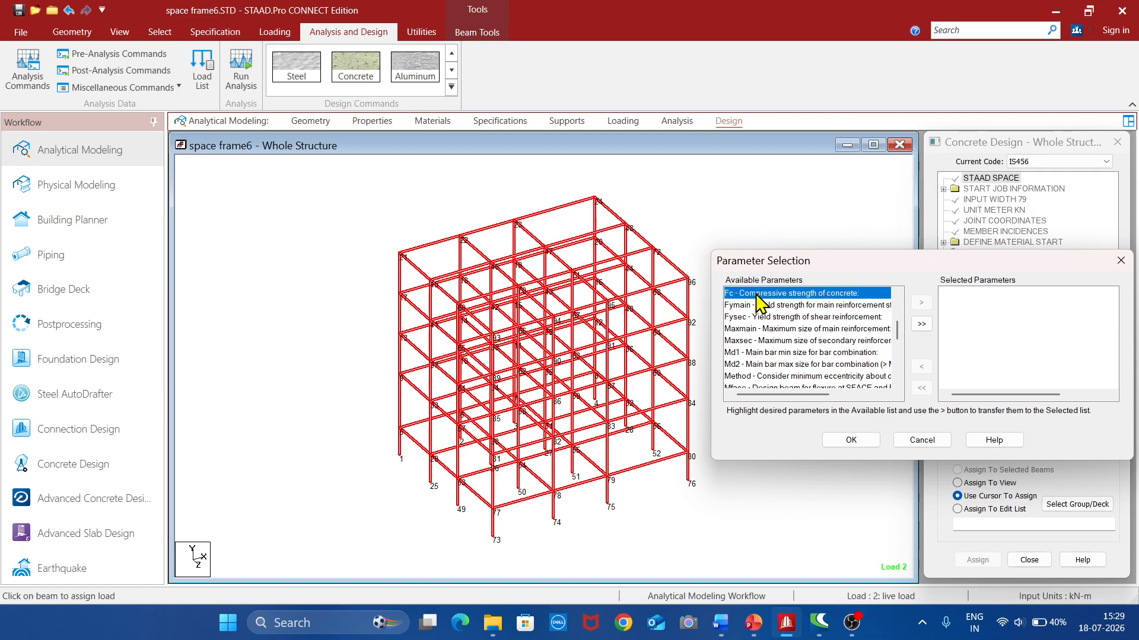
left_click_drag(757, 301, 770, 343)
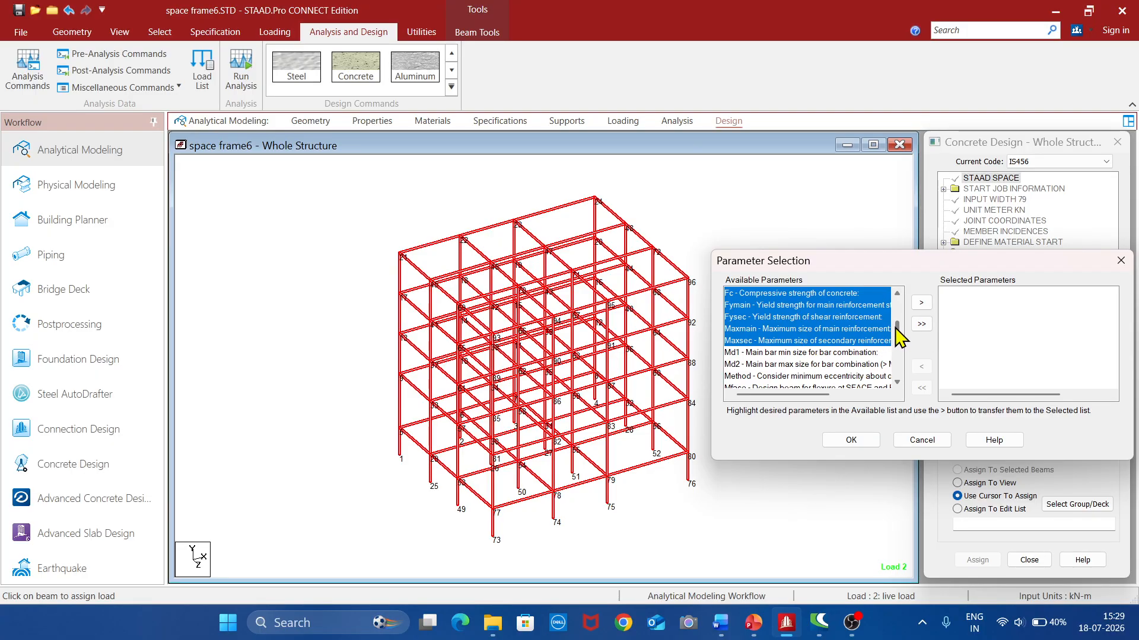
left_click_drag(895, 328, 895, 341)
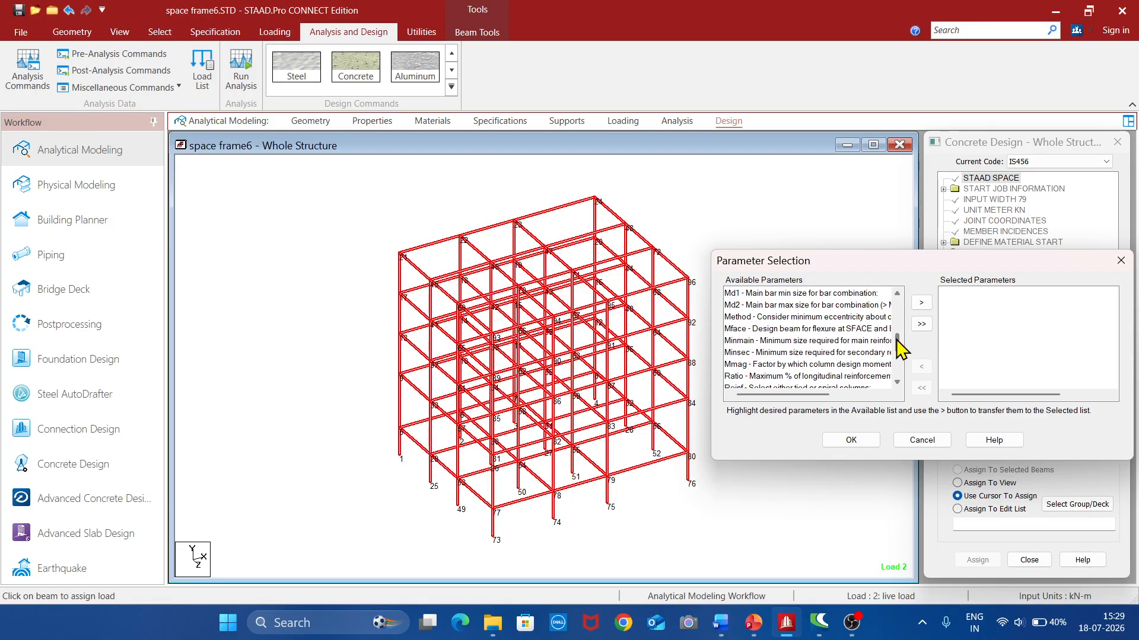
left_click(774, 341)
left_click(776, 352, "shift")
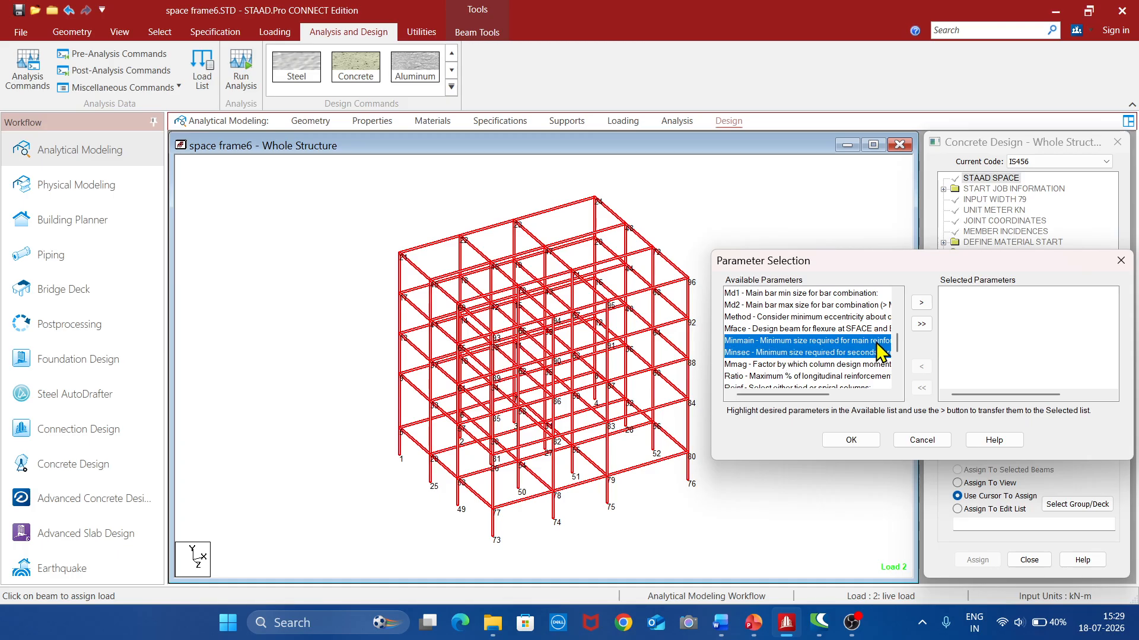
left_click(921, 303)
left_click(852, 440)
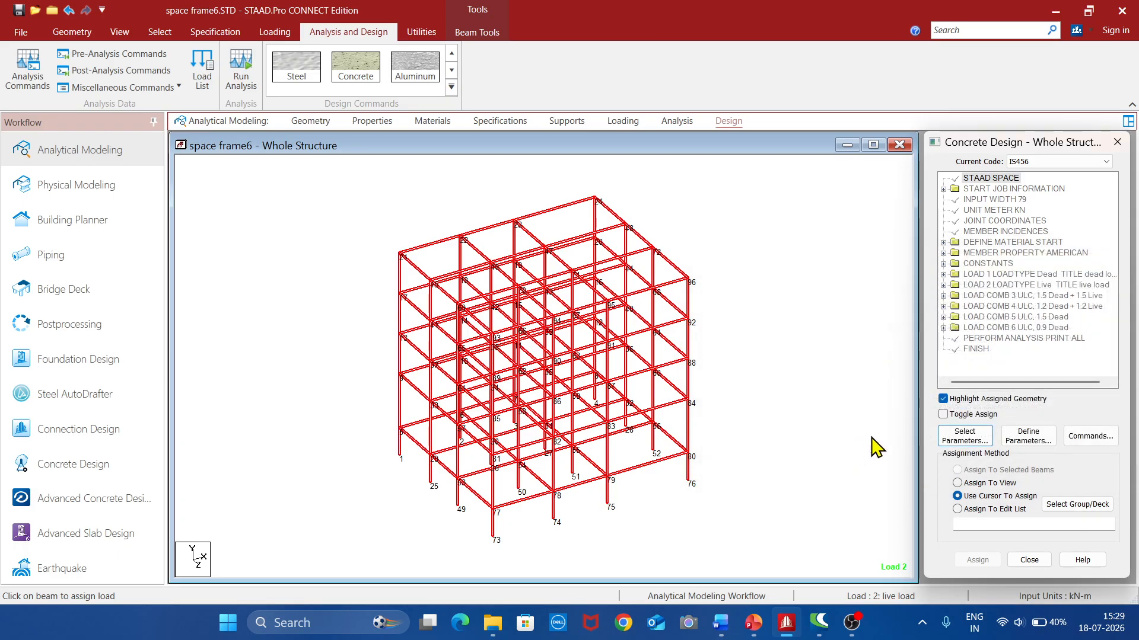
Assign a concrete compressive strength (FC) of 20000 kN/m2 to the selected members
left_click(1019, 442)
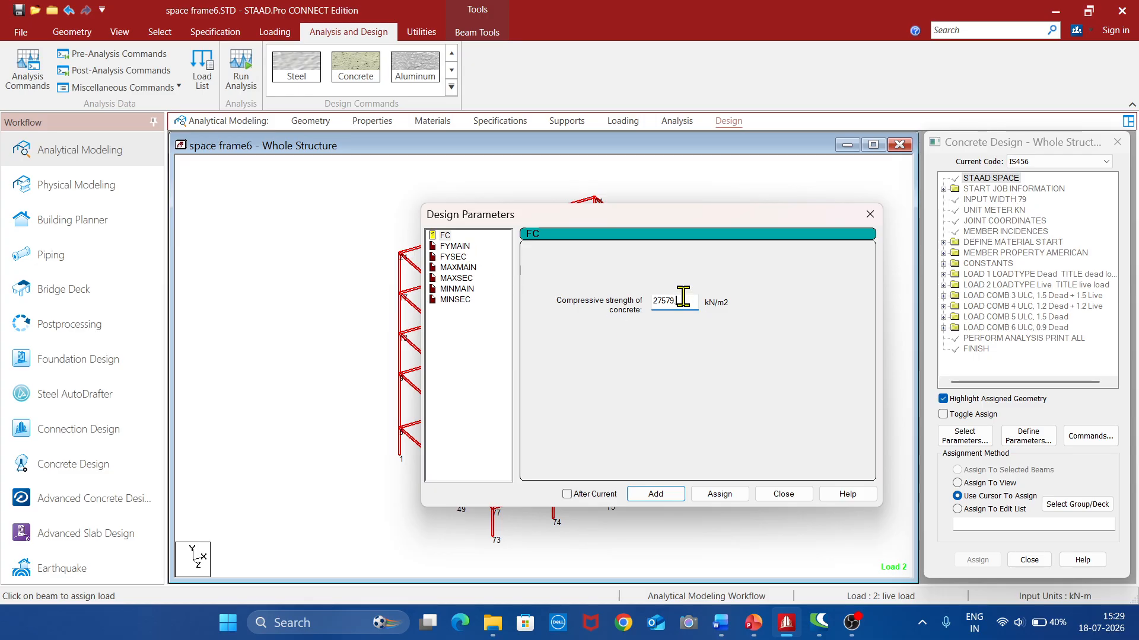
type("20000")
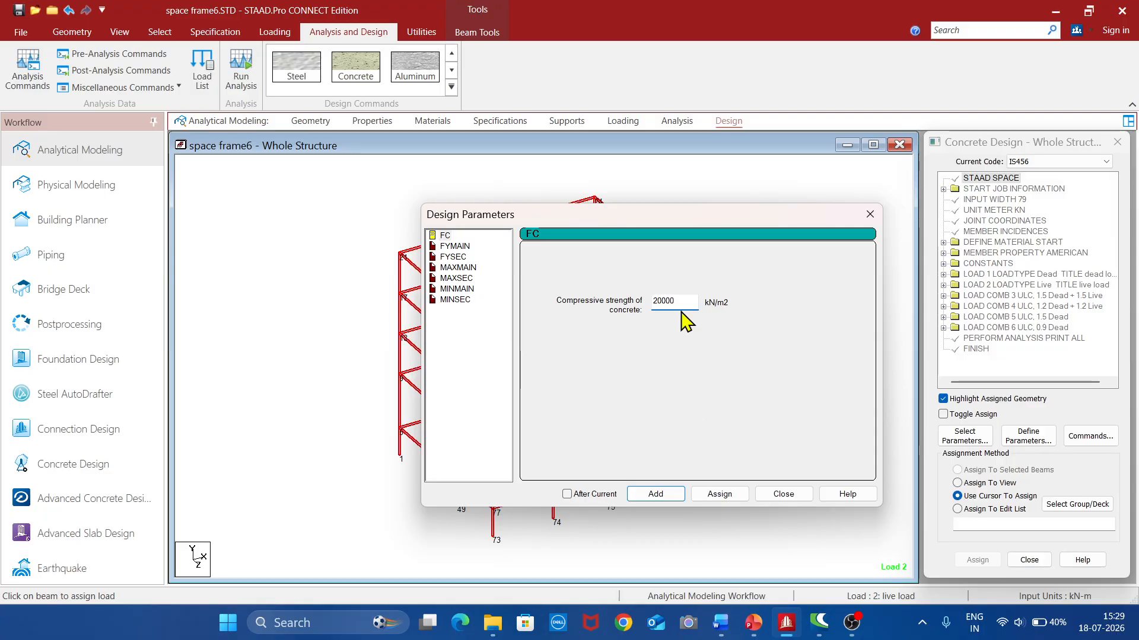
left_click(728, 498)
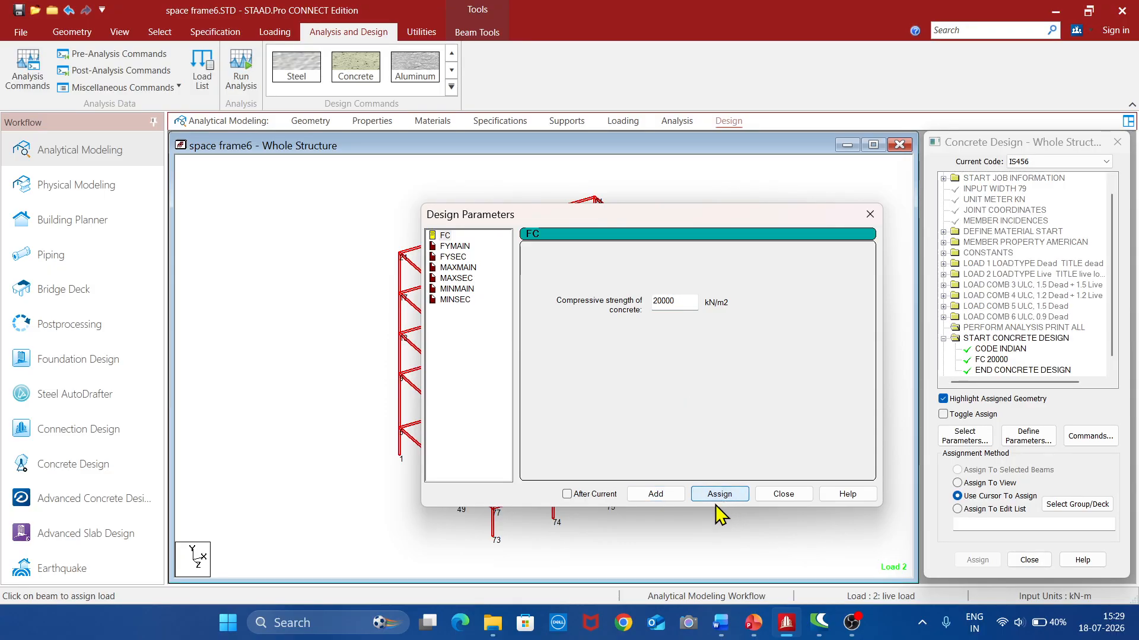
Assign yield strengths of 415000 kN/m2 for main (FYMAIN) and shear reinforcement (FYSEC) to the selected members
left_click(455, 246)
left_click(686, 301)
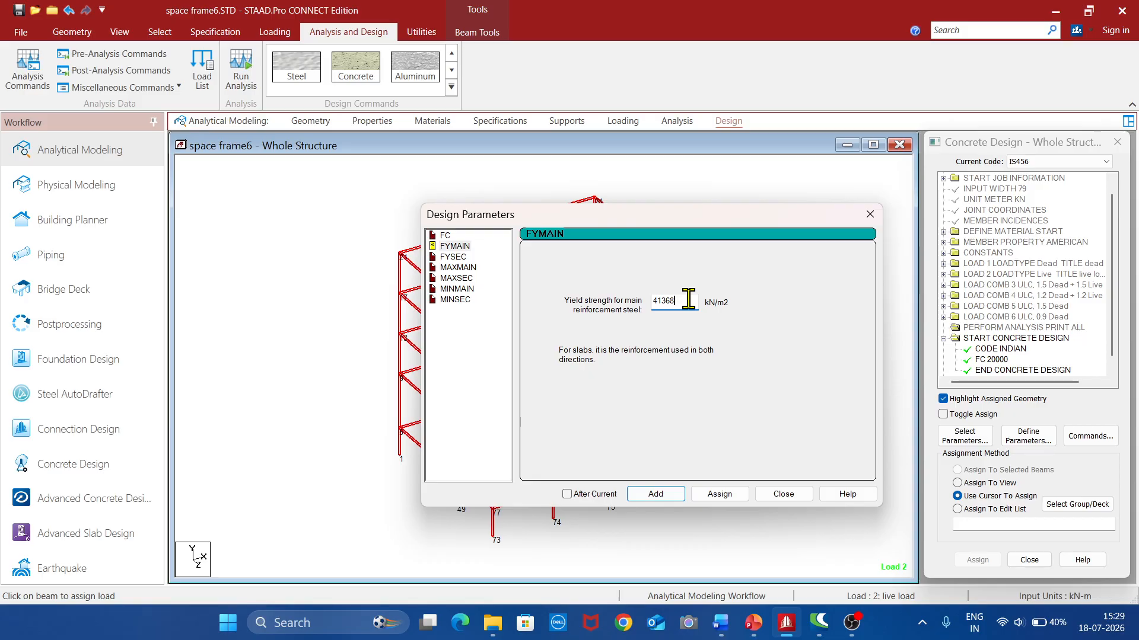
type("415000")
left_click(722, 495)
left_click(455, 257)
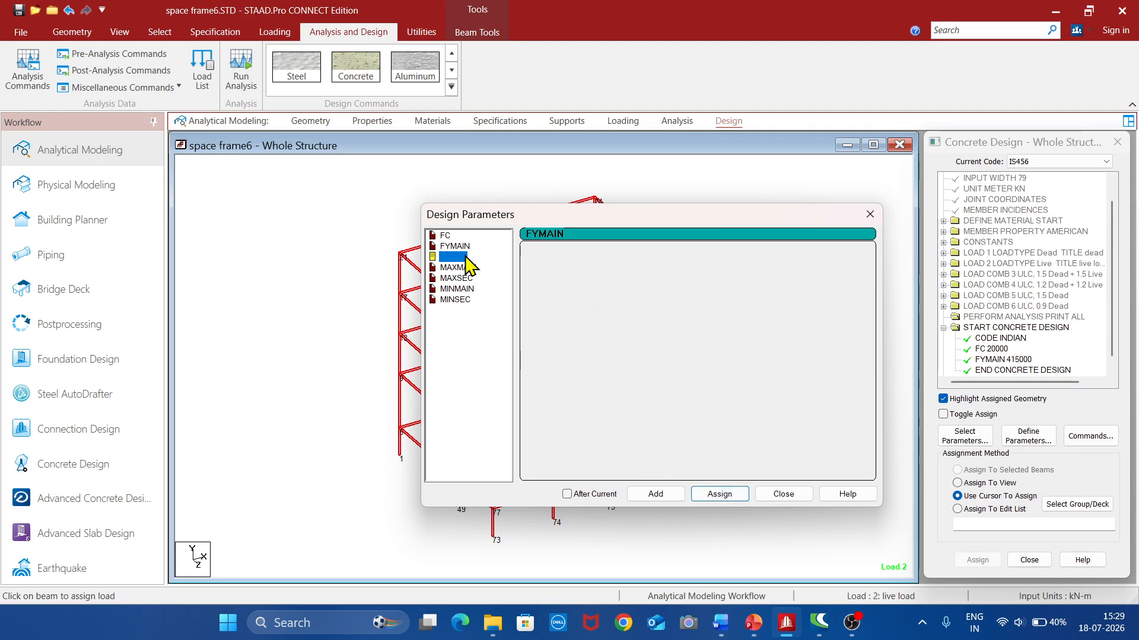
left_click(682, 302)
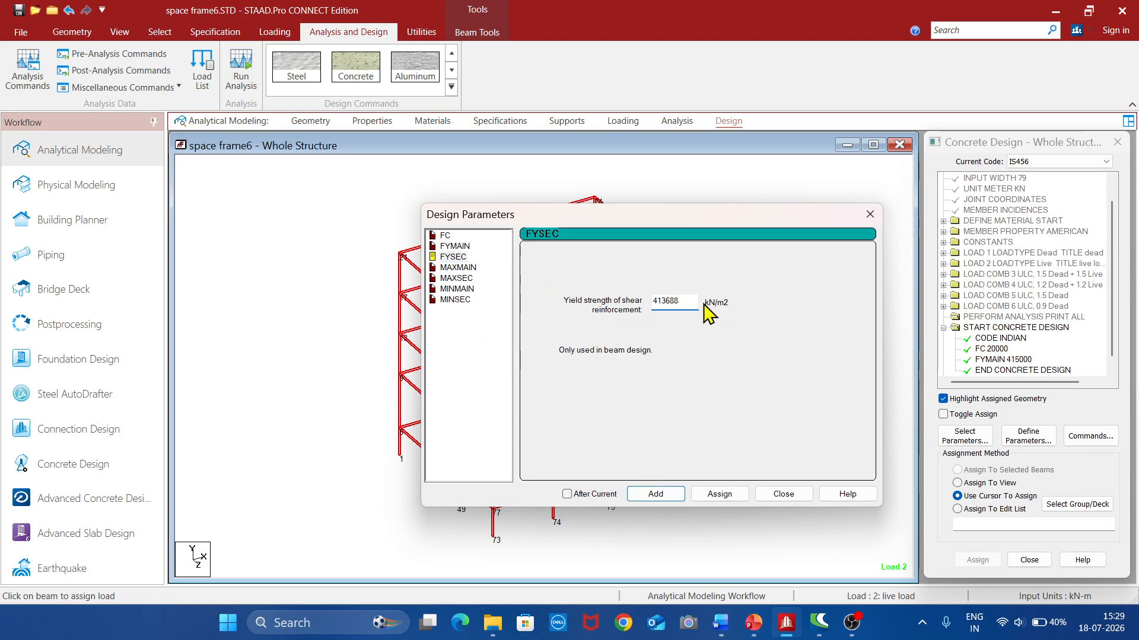
type("415000")
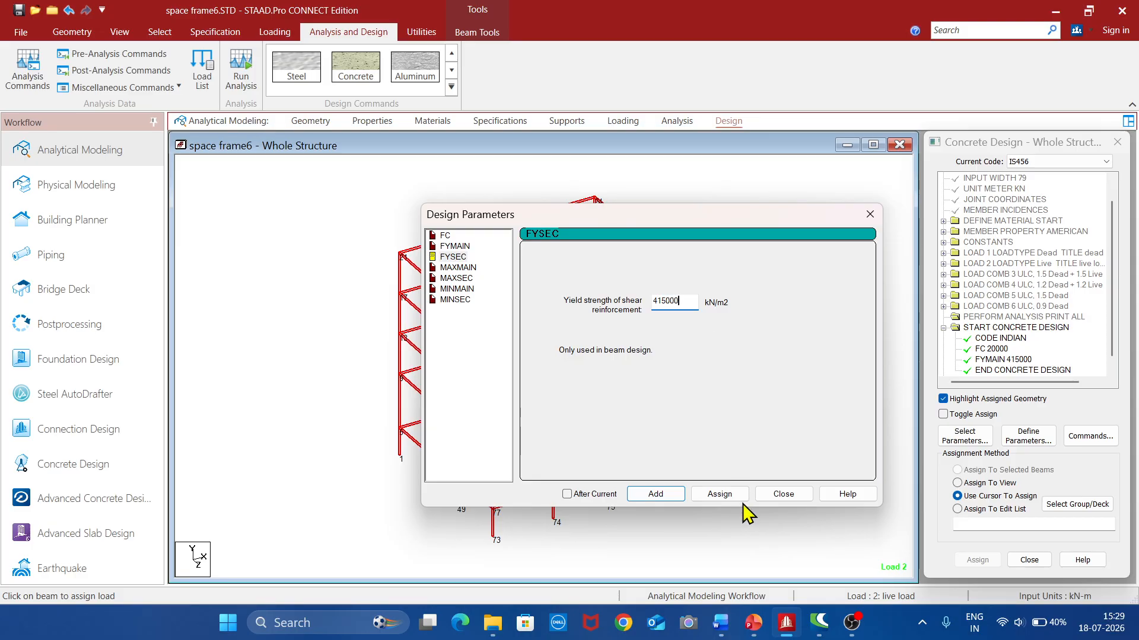
left_click(729, 497)
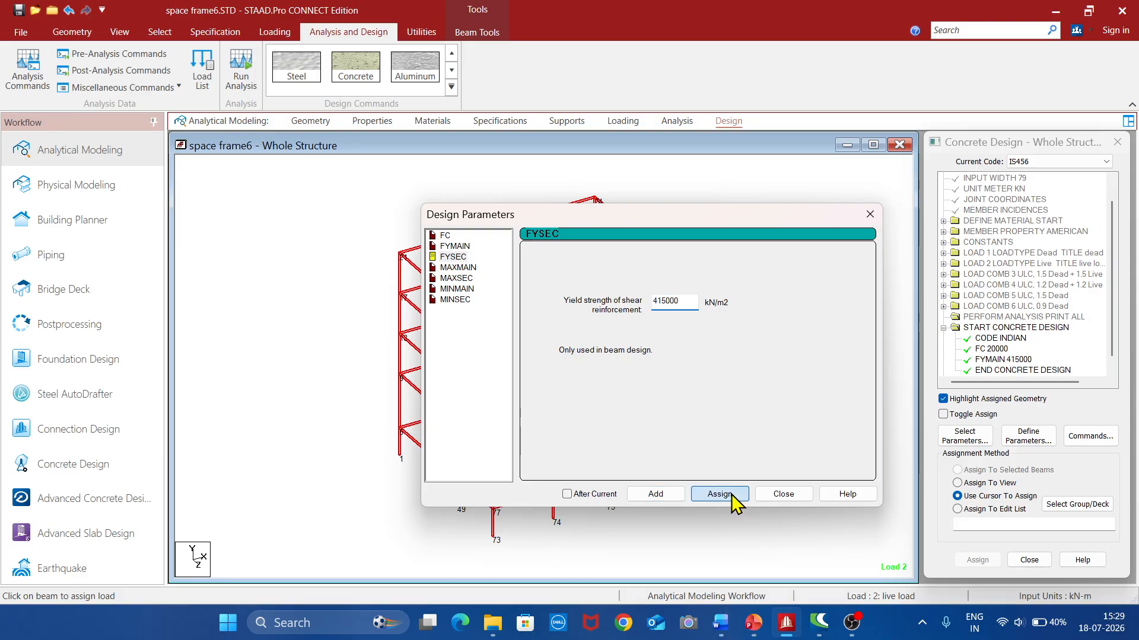
Assign a maximum main reinforcement size (MAXMAIN) of 20 mm to the selected members and open the MAXSEC parameter
left_click(474, 268)
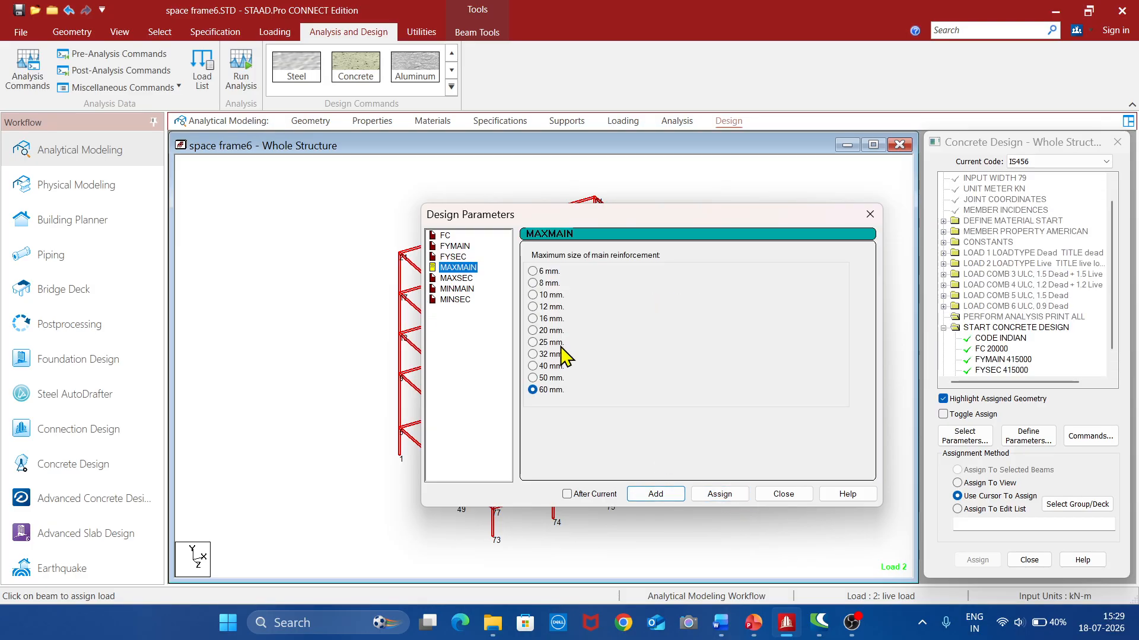
left_click(532, 330)
left_click(719, 496)
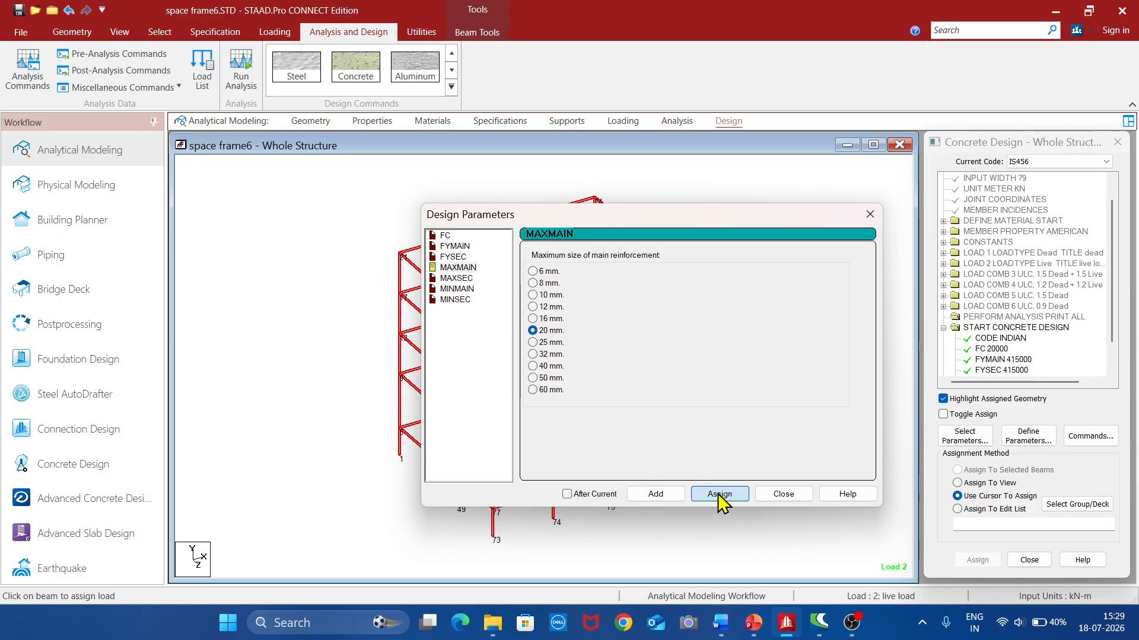
left_click(457, 278)
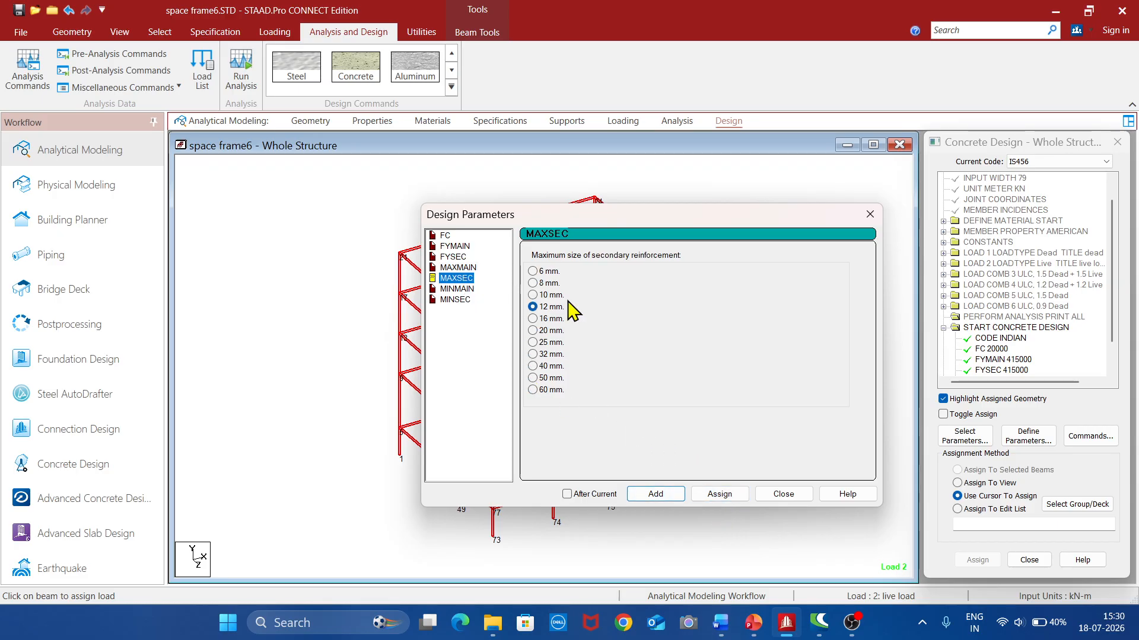
Assign minimum reinforcement sizes of 12 mm main (MINMAIN) and 8 mm secondary (MINSEC), then close the design parameters and clear the member selection
left_click(458, 290)
left_click(533, 307)
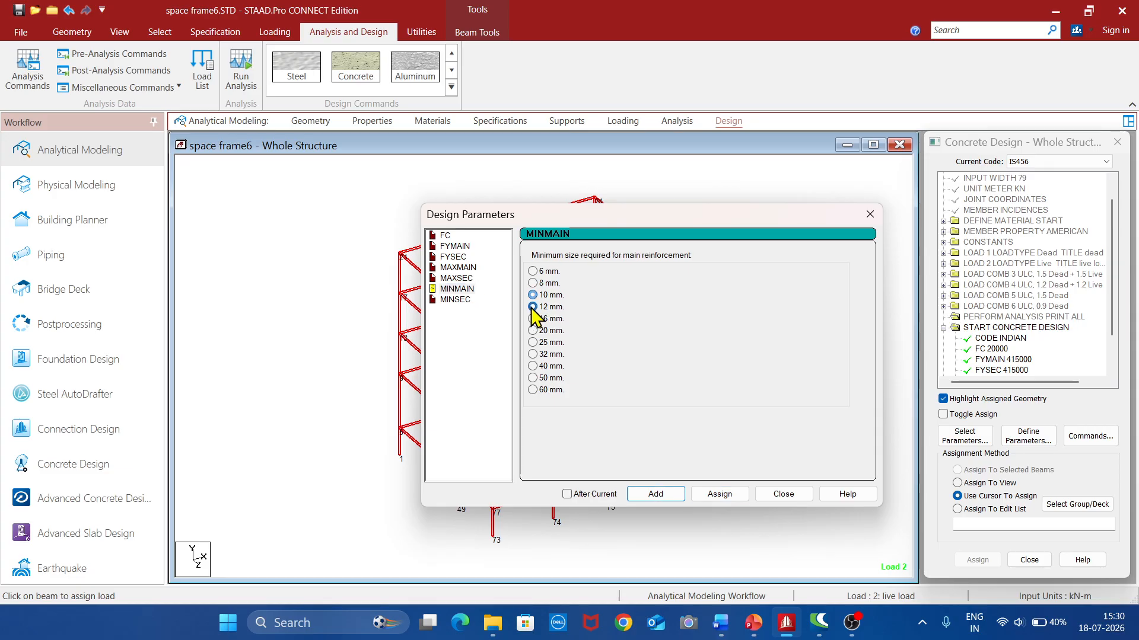
left_click(731, 500)
left_click(455, 300)
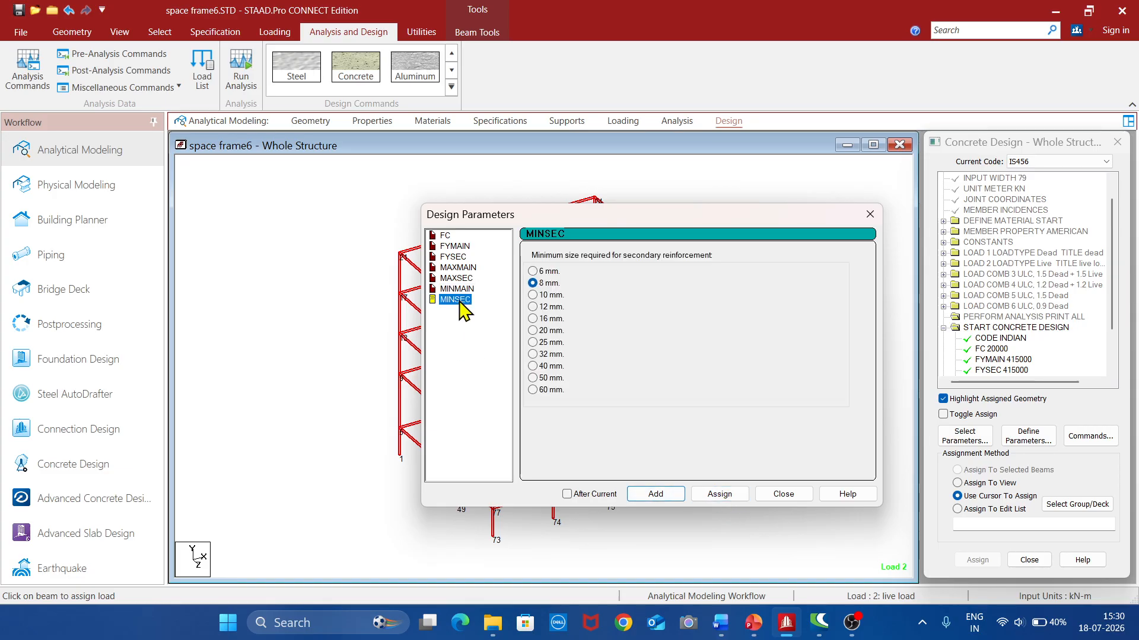
left_click(723, 494)
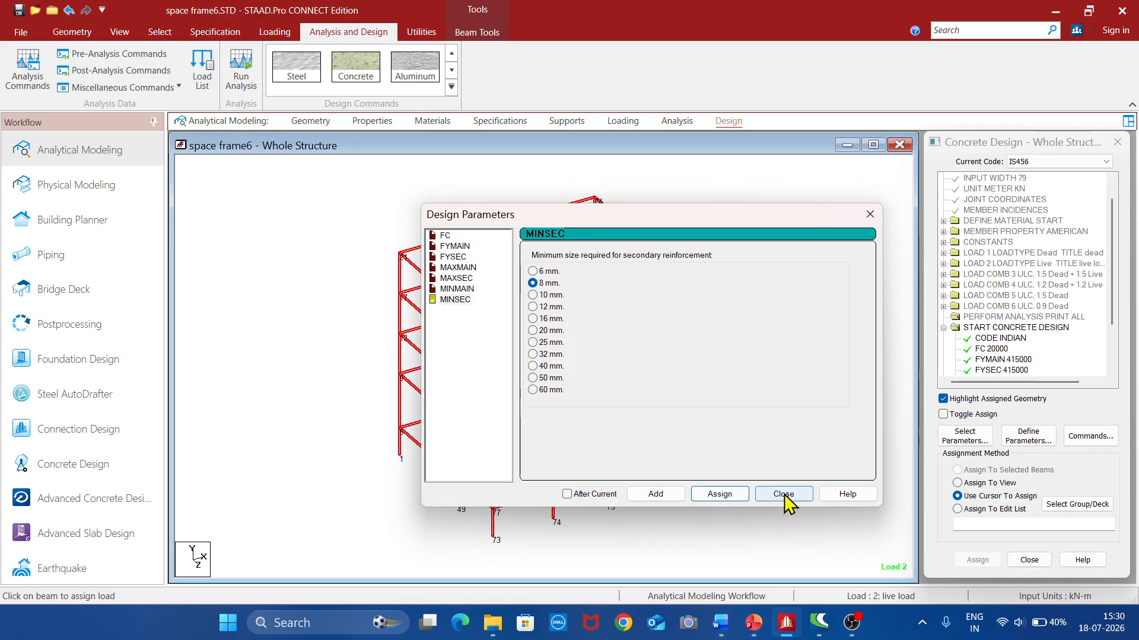
left_click(783, 496)
left_click(841, 411)
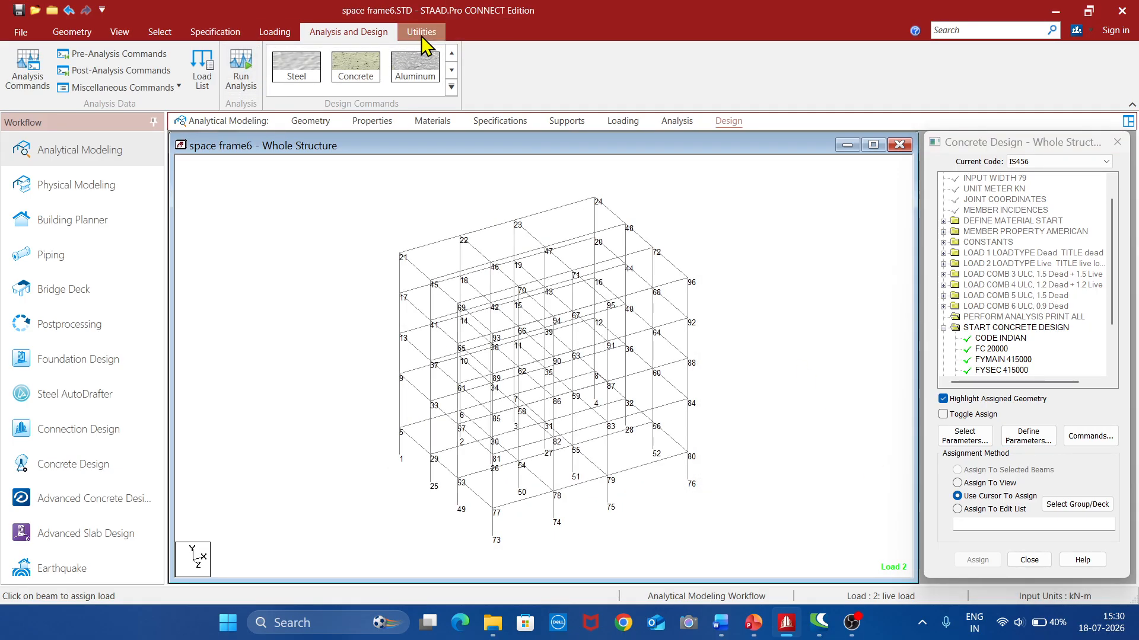
Select all beams parallel to the X and Z axes
left_click(161, 34)
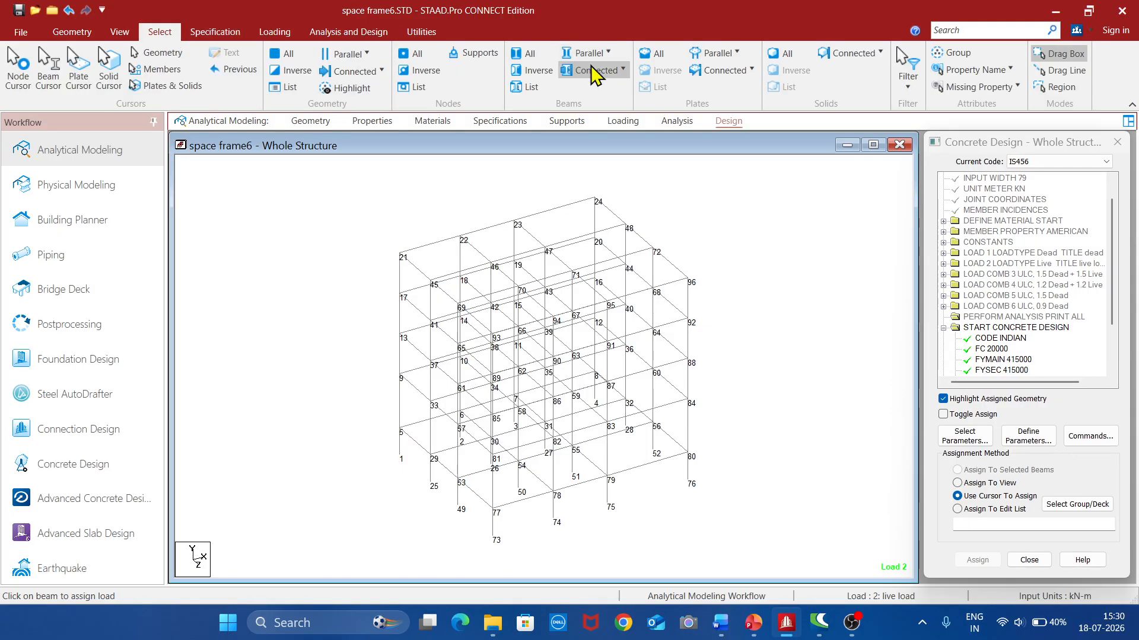
left_click(622, 70)
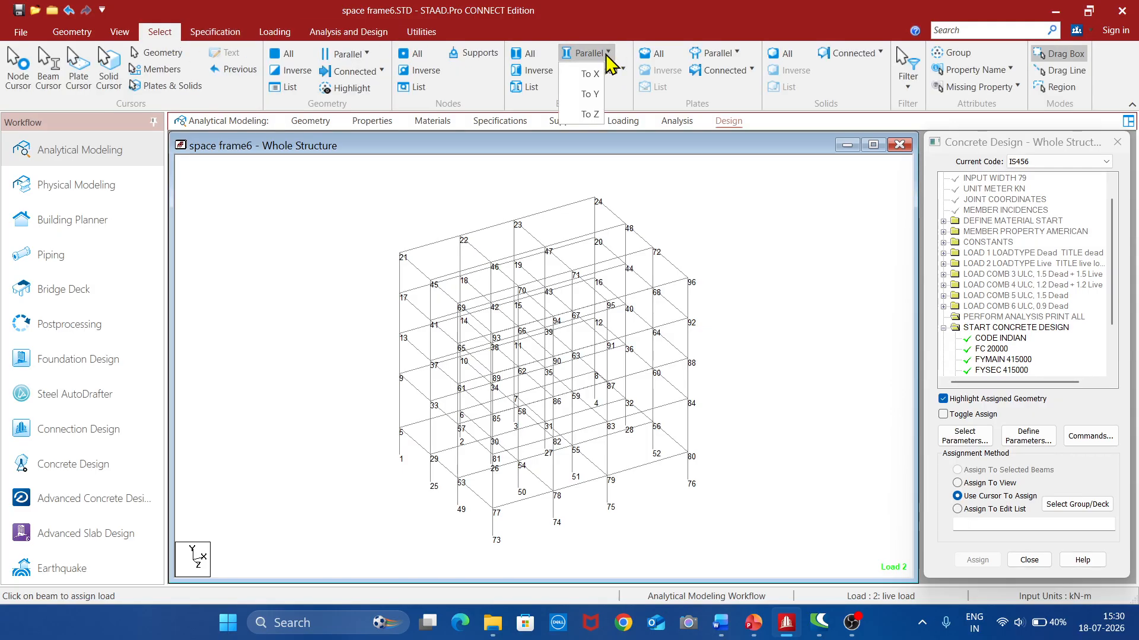
left_click(601, 84)
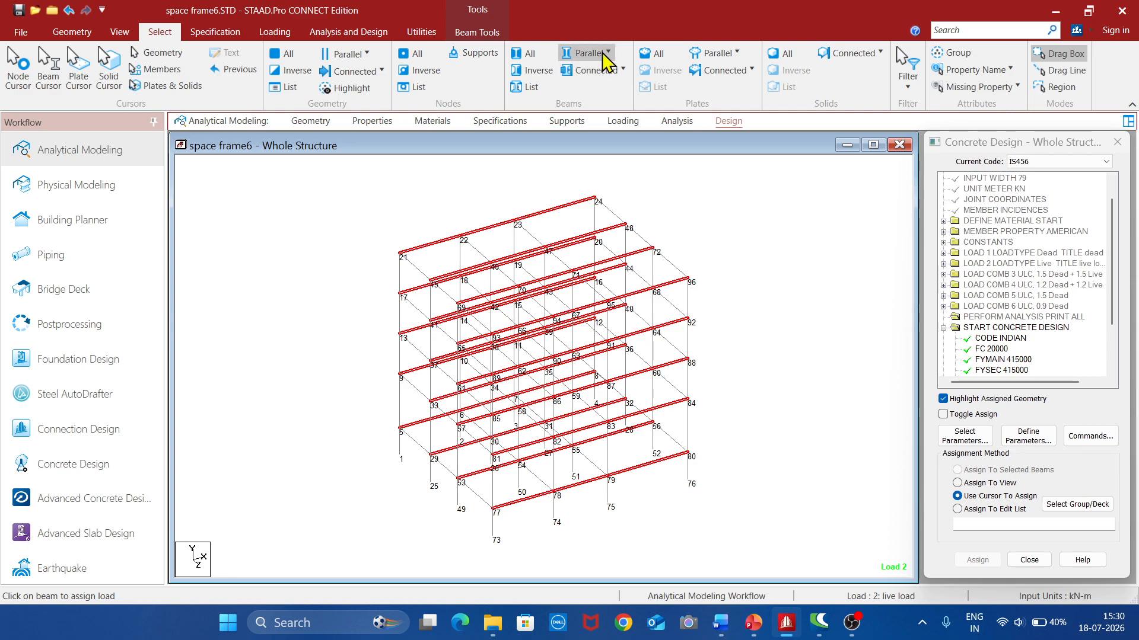
left_click(607, 53)
left_click(590, 114)
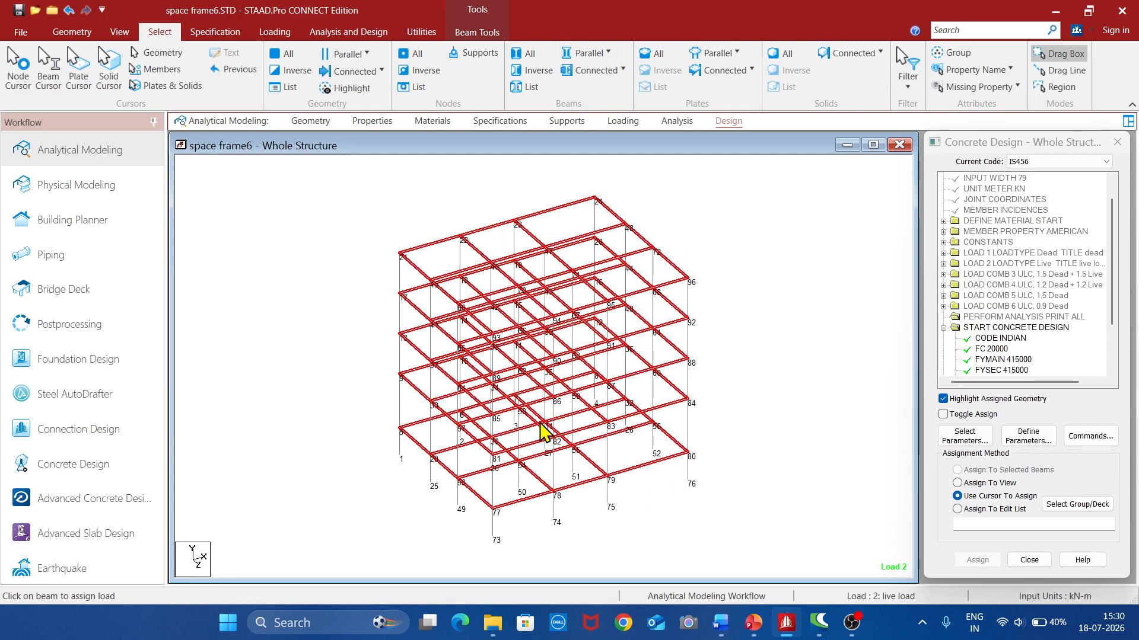
Assign the DESIGN BEAM command to the selected horizontal beams
left_click(1091, 438)
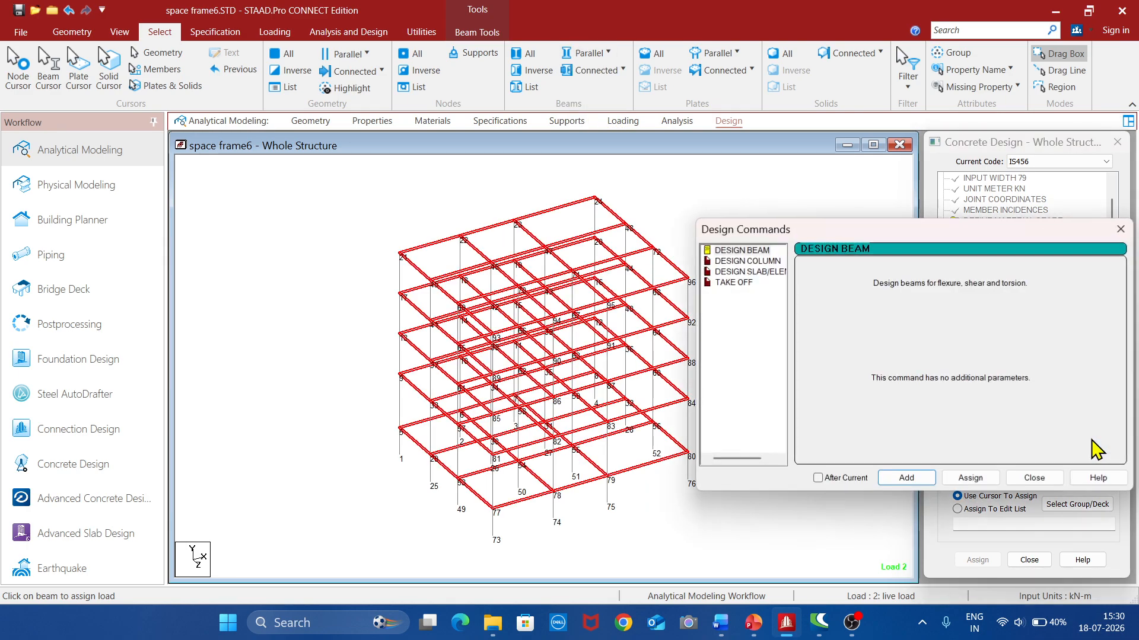
left_click(750, 252)
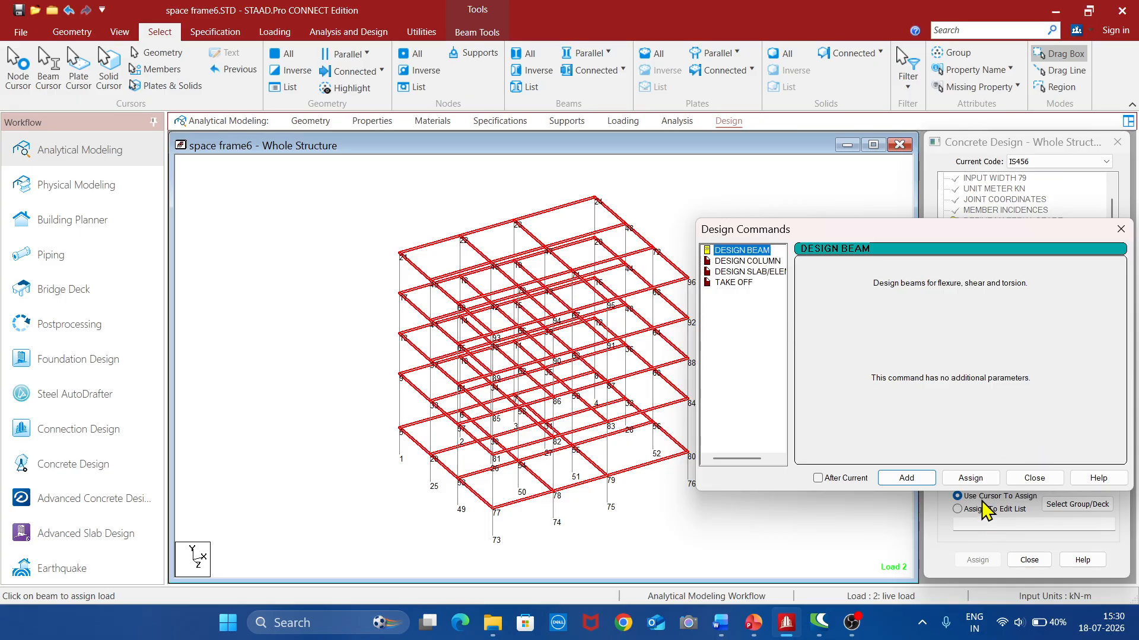
left_click(978, 482)
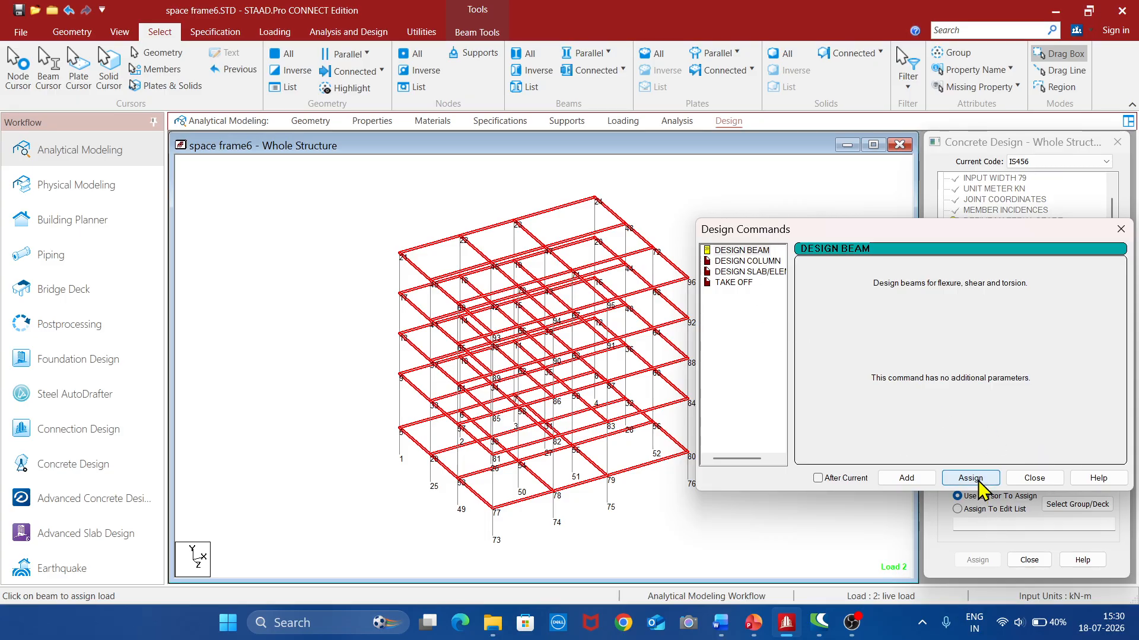
Select all members parallel to the Y axis and assign the DESIGN COLUMN command to them
left_click(1032, 479)
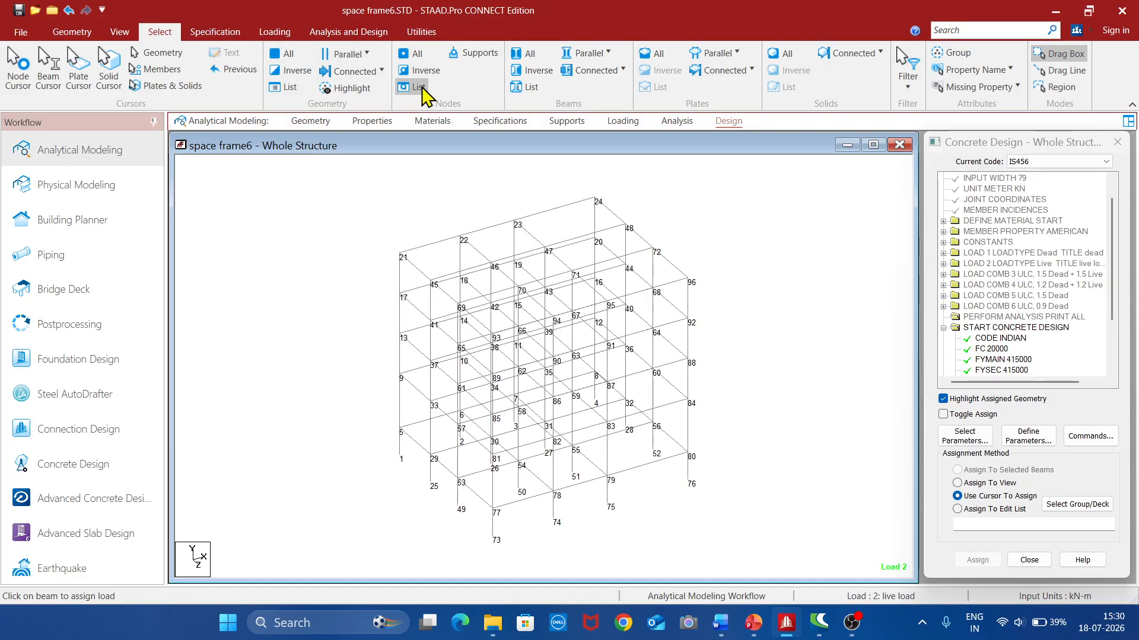
left_click(598, 55)
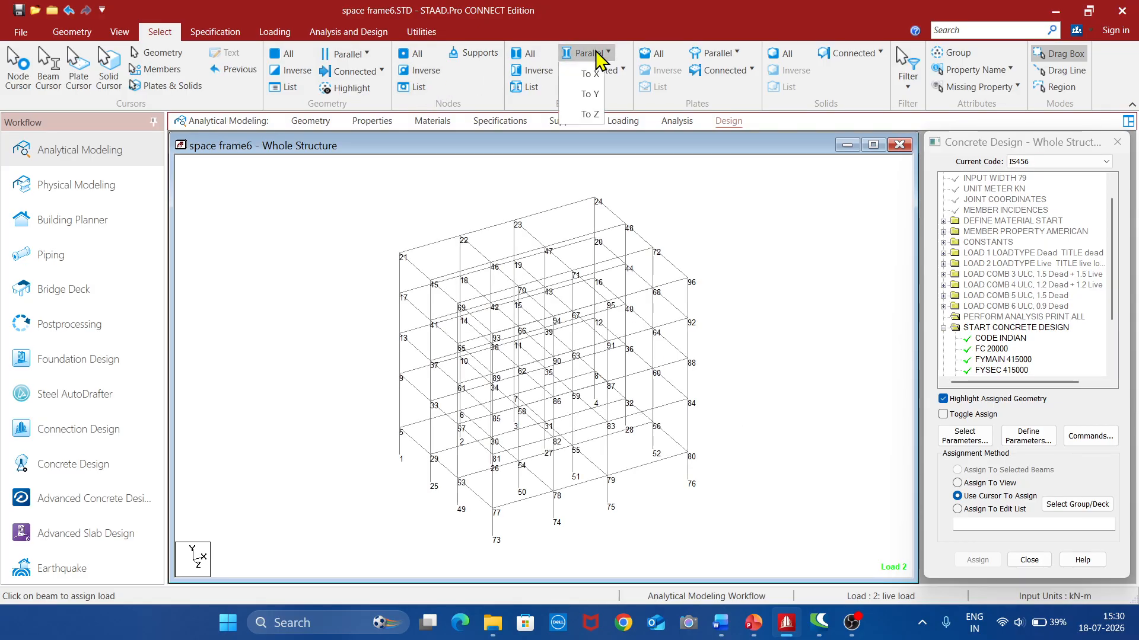
left_click(589, 94)
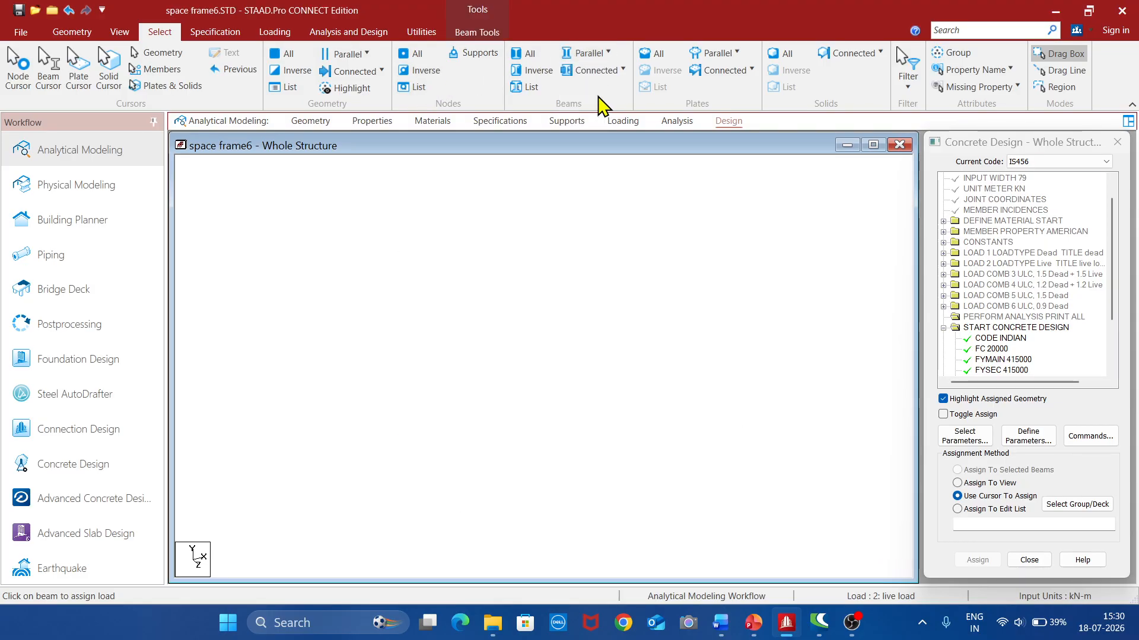
left_click(1090, 438)
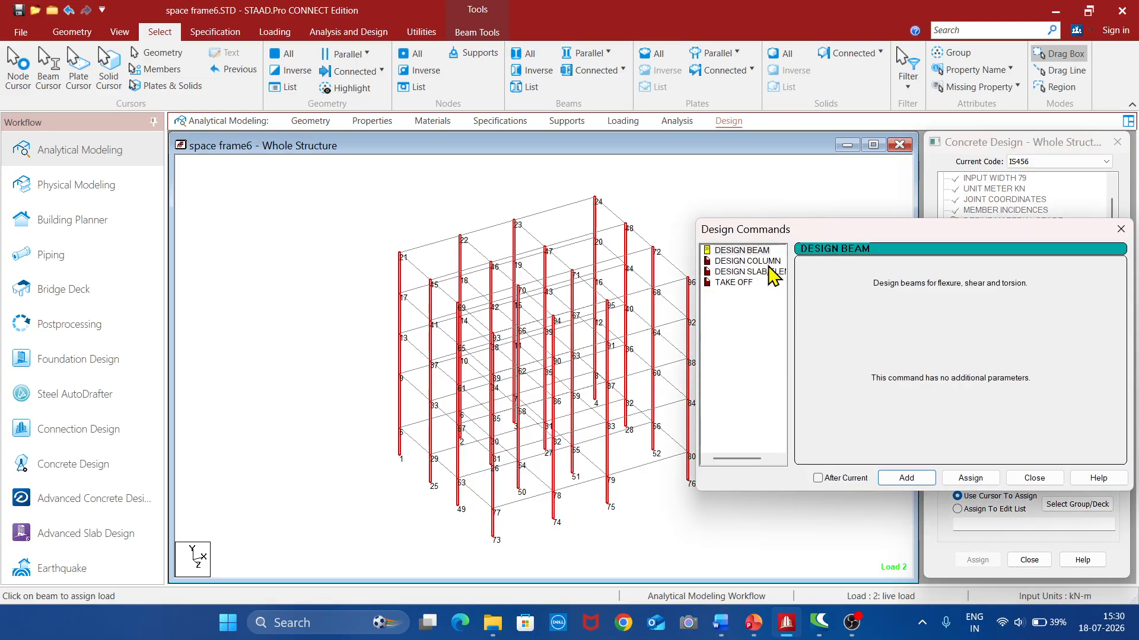
left_click(770, 263)
left_click(969, 479)
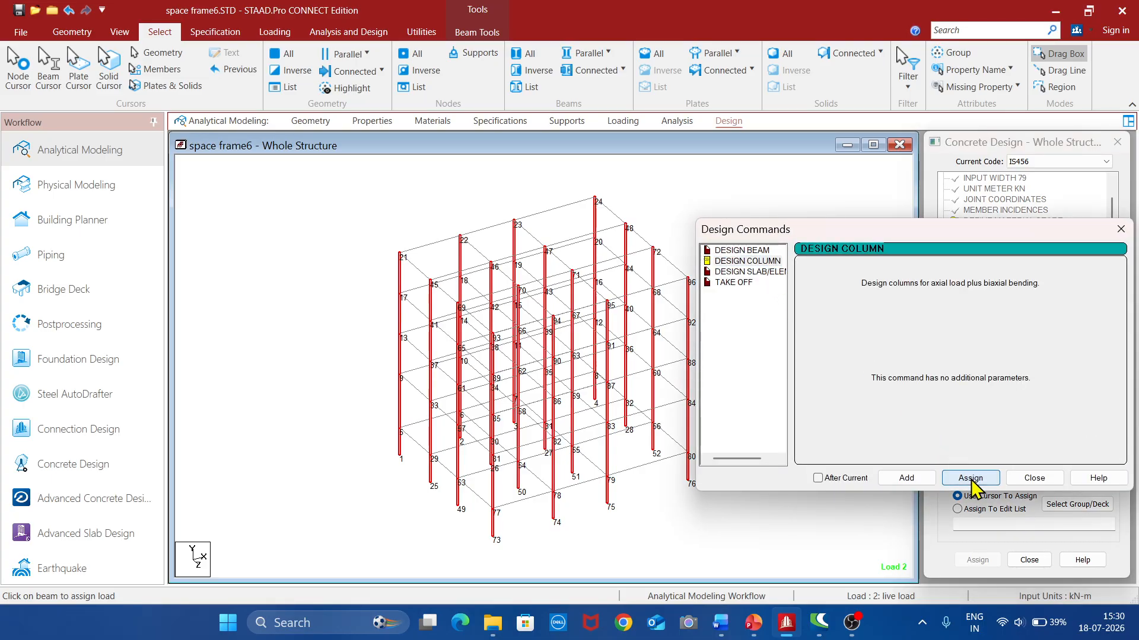
left_click(1034, 478)
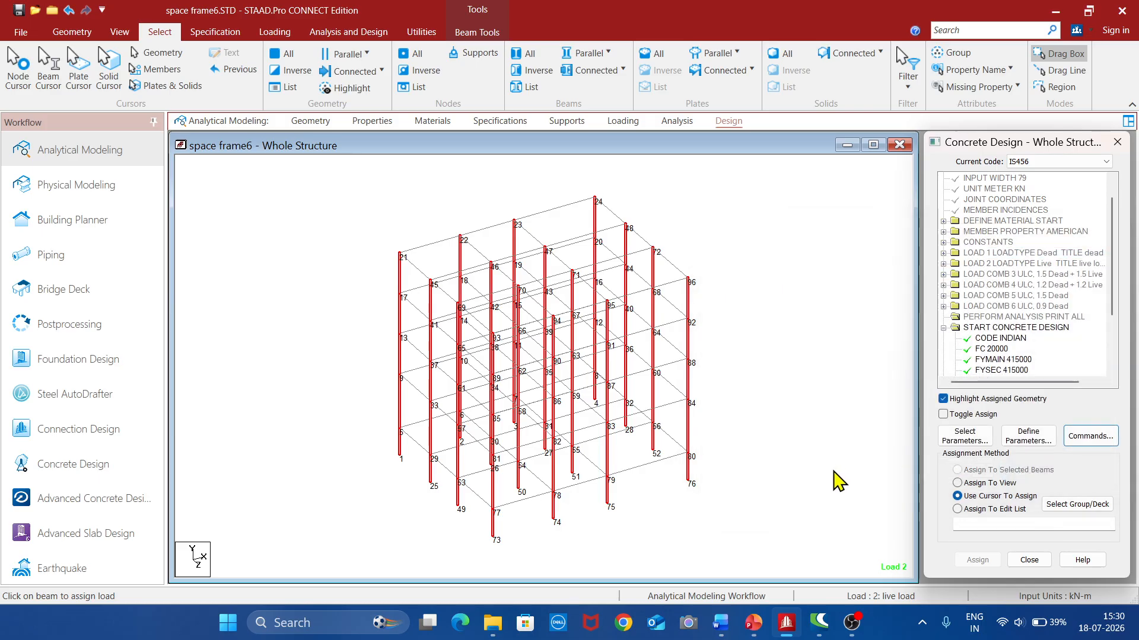
Select the entire frame, assign the TAKE OFF command to it, and clear the member selection
left_click_drag(329, 195, 772, 553)
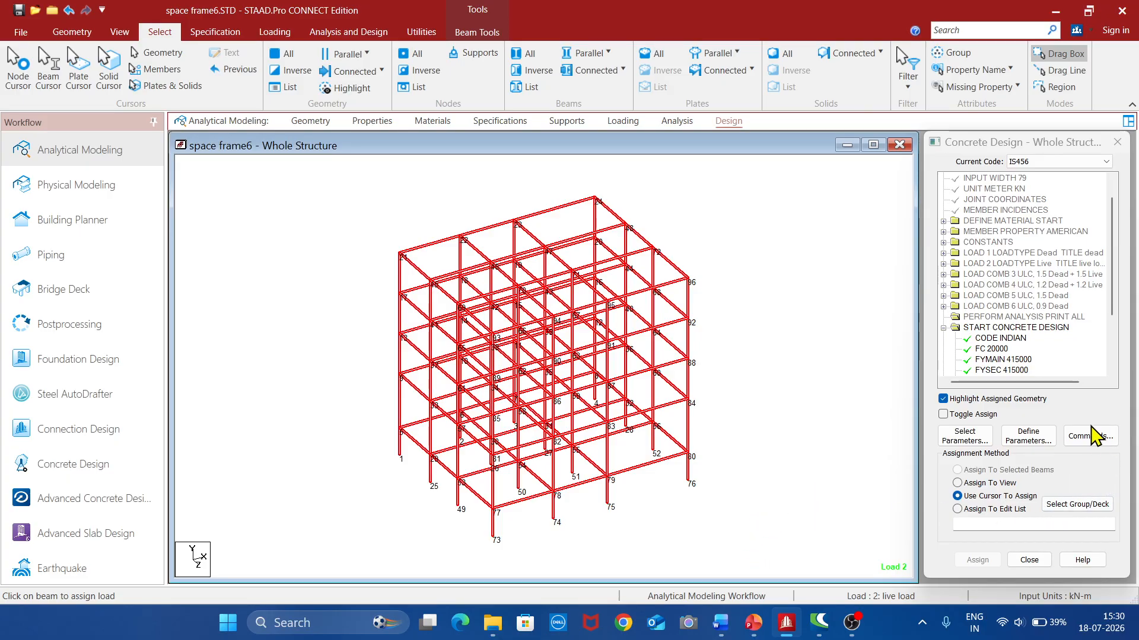
left_click(1092, 436)
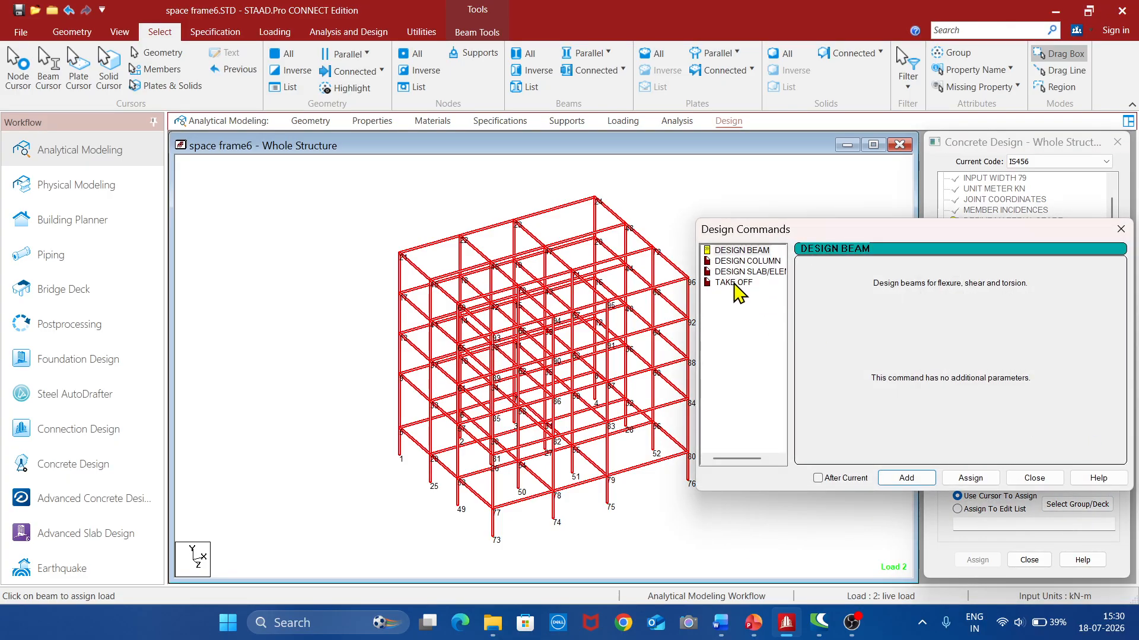
left_click(735, 283)
left_click(962, 477)
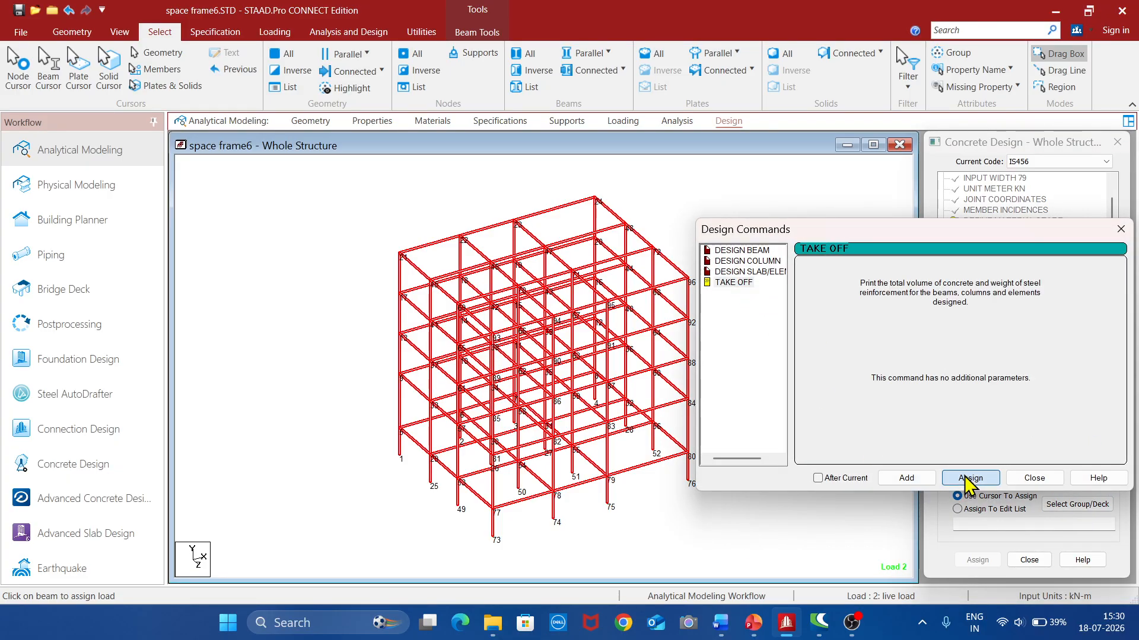
left_click(1043, 479)
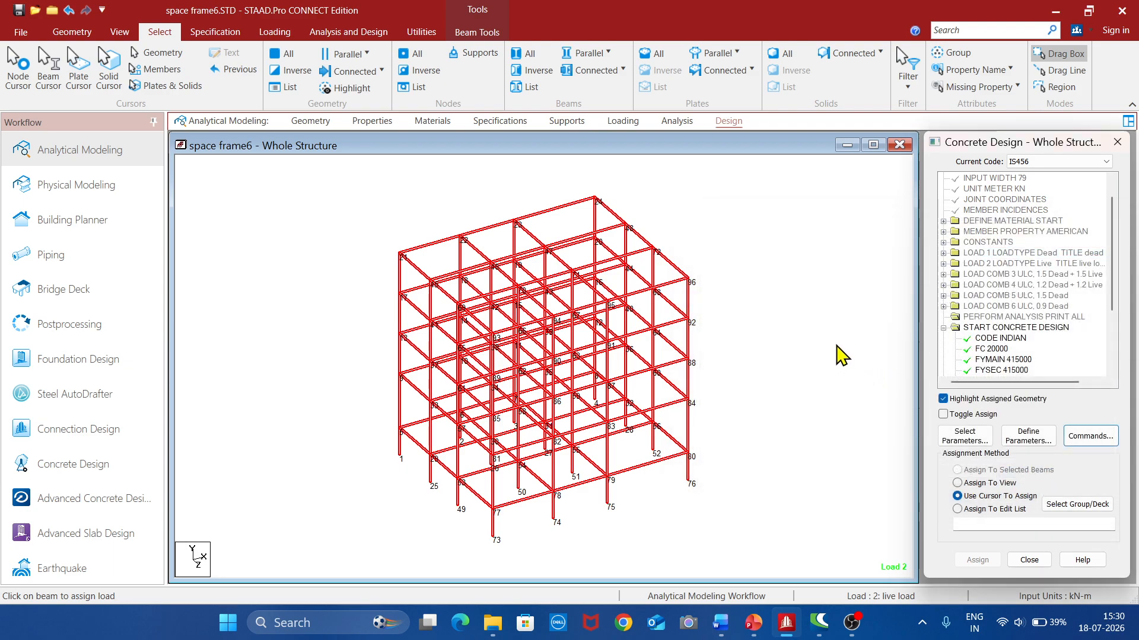
left_click(830, 347)
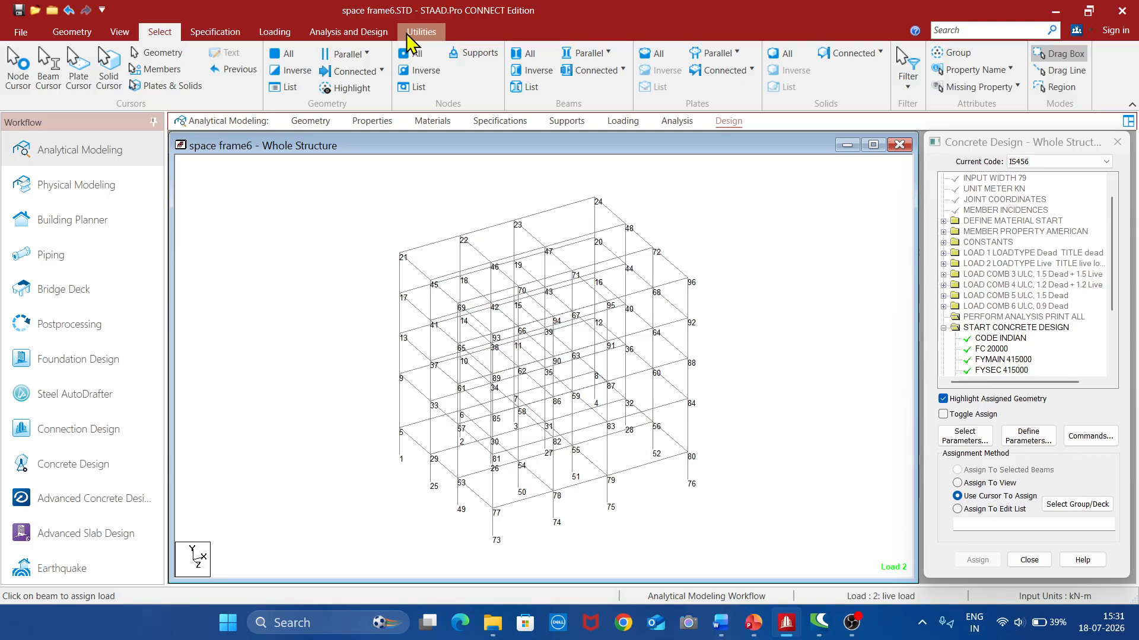
Save the modified structure, run the analysis, and finish the run with the View Output File option
left_click(348, 31)
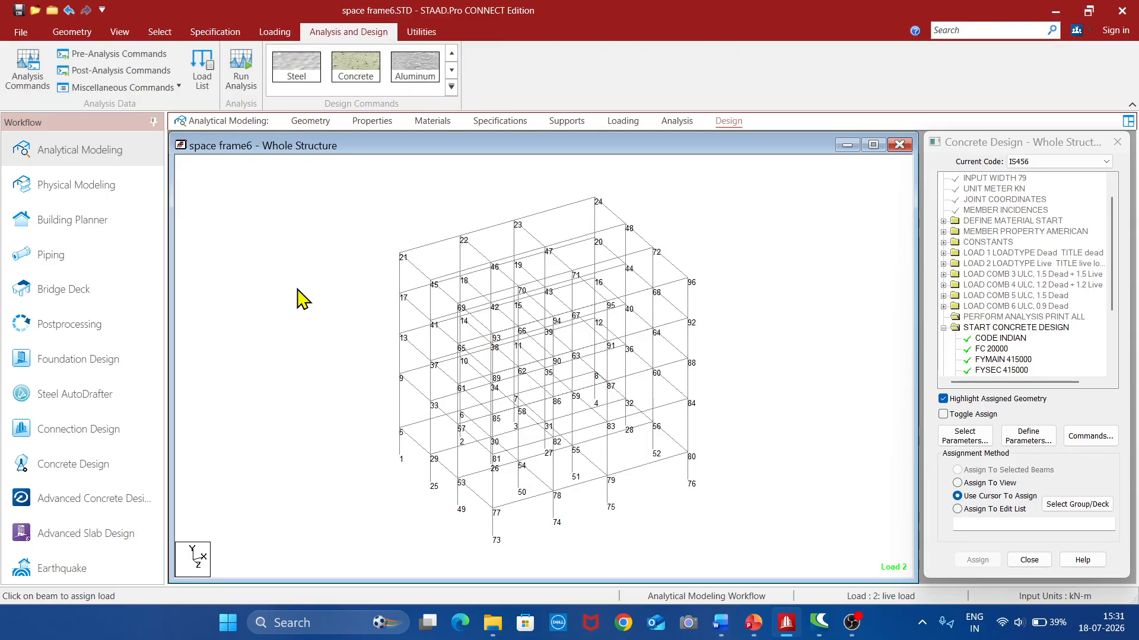
left_click(244, 80)
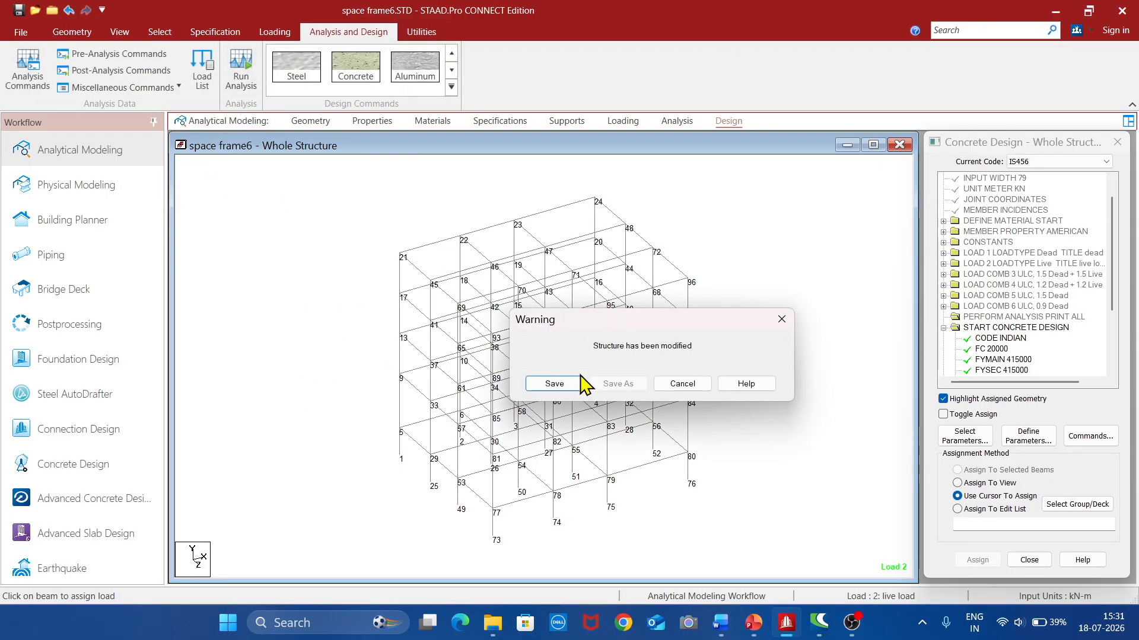
left_click(565, 386)
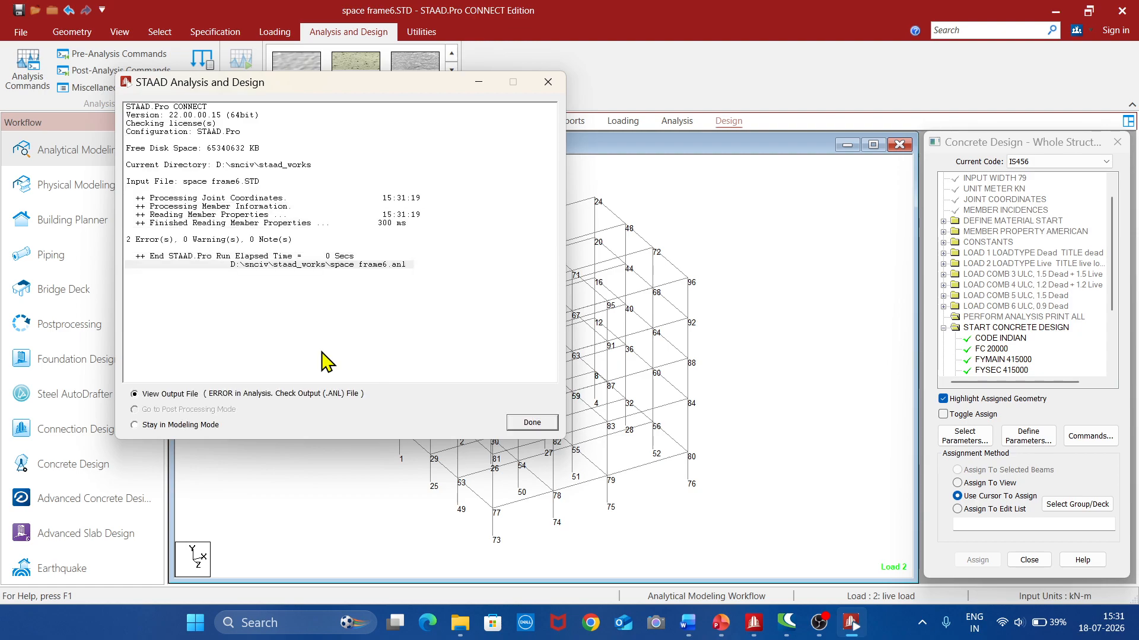
left_click(527, 424)
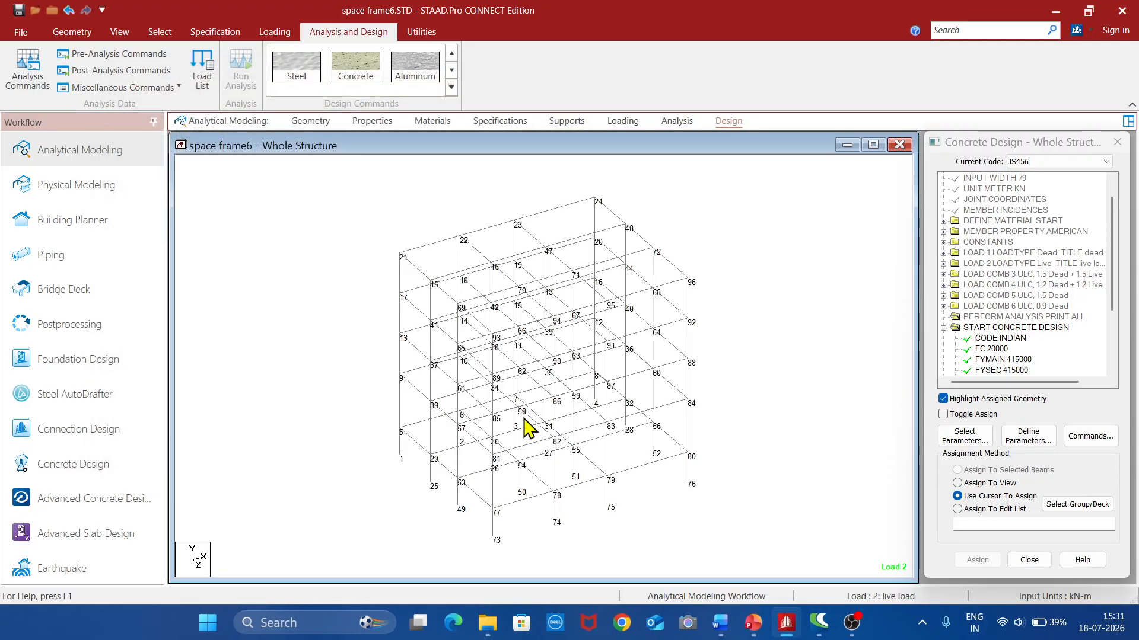